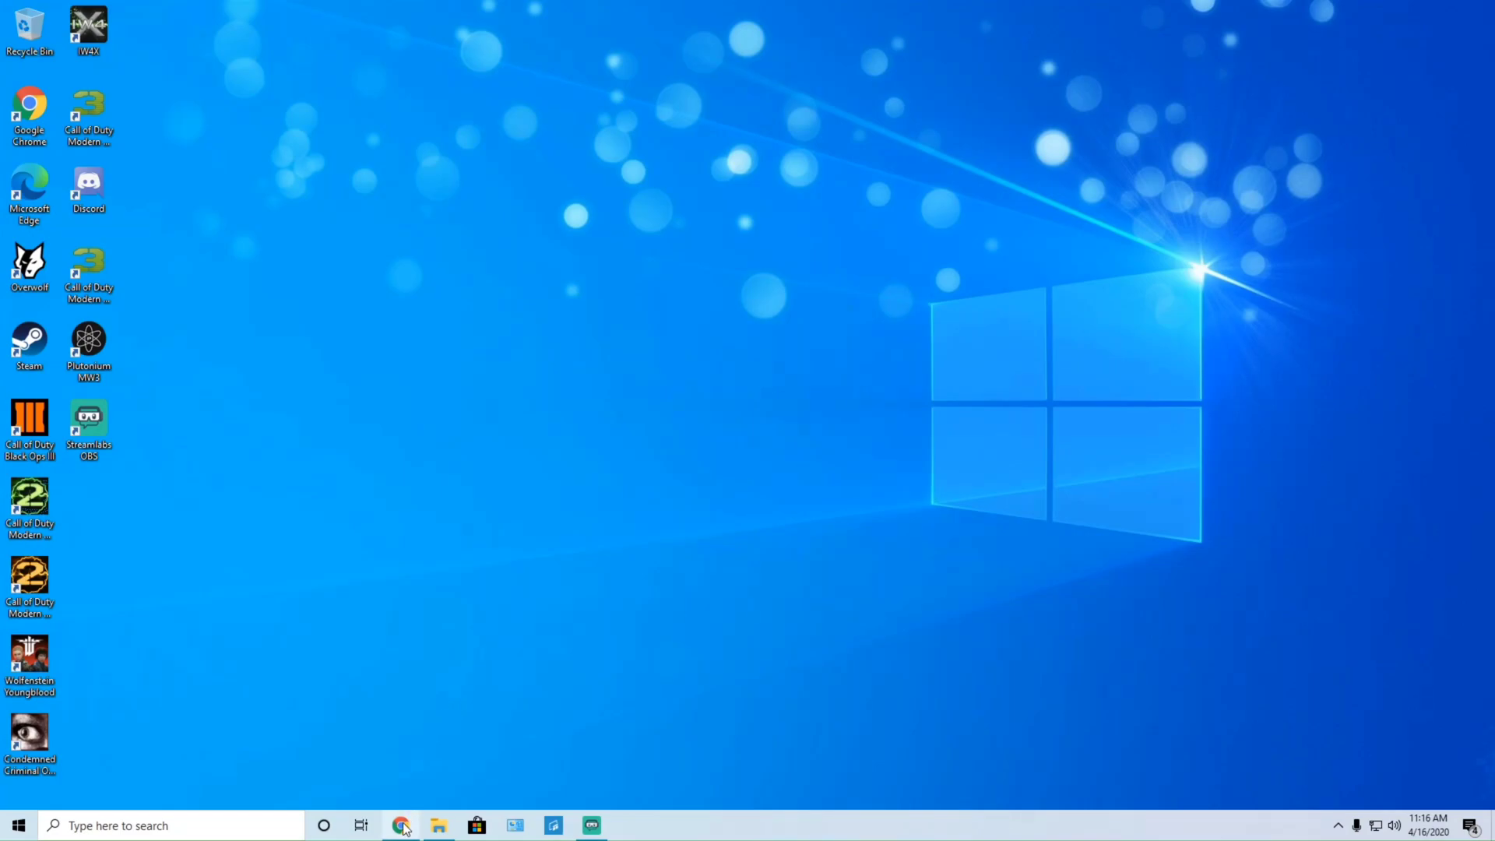
# Restore Chrome, close the Streamlabs tab and return to the IW5 base-game download thread
pyautogui.moveTo(406, 824)
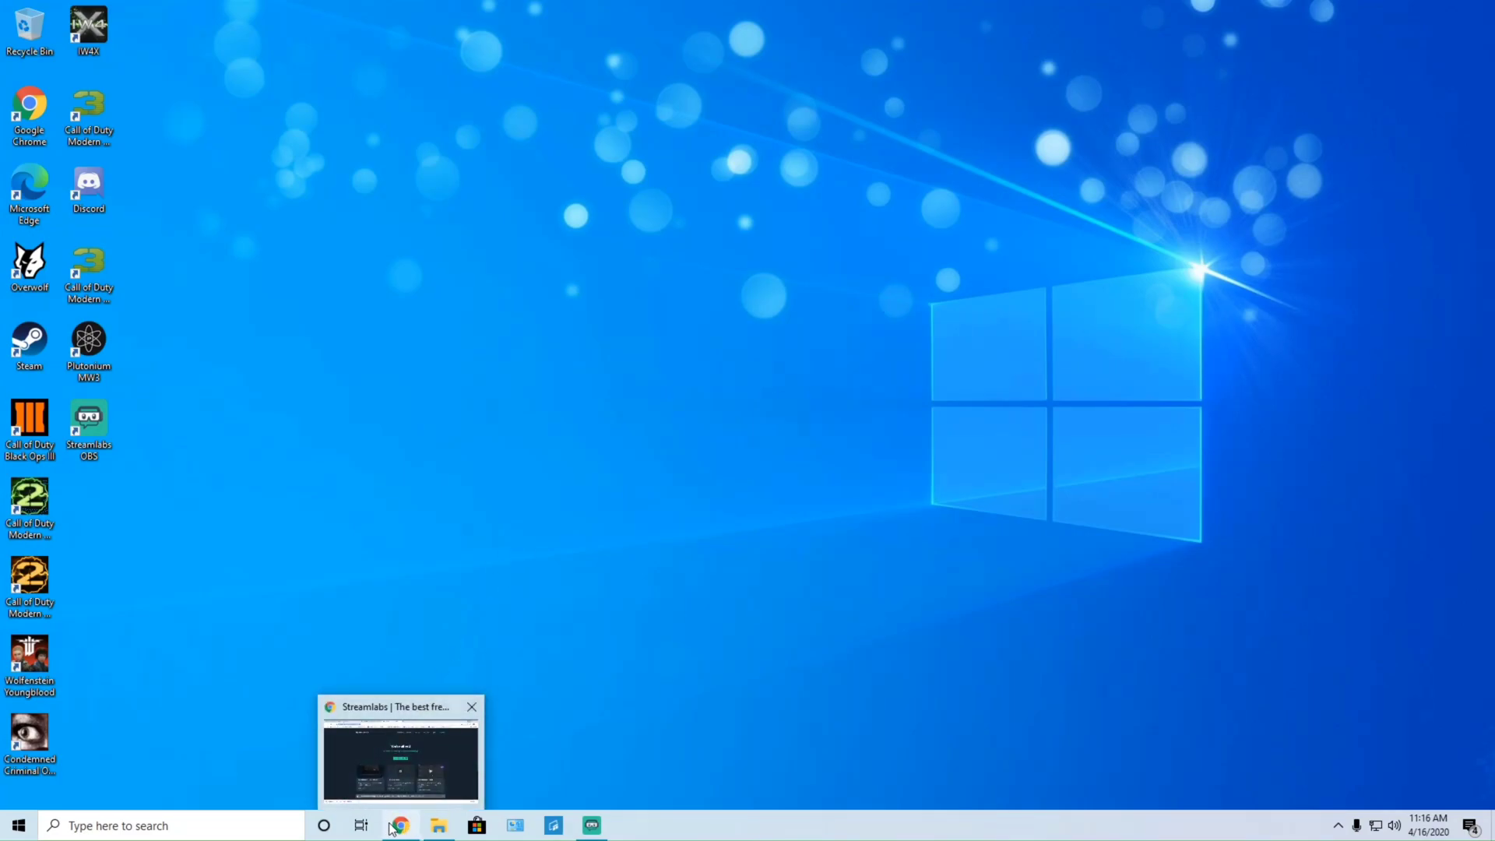
pyautogui.click(418, 712)
pyautogui.click(739, 13)
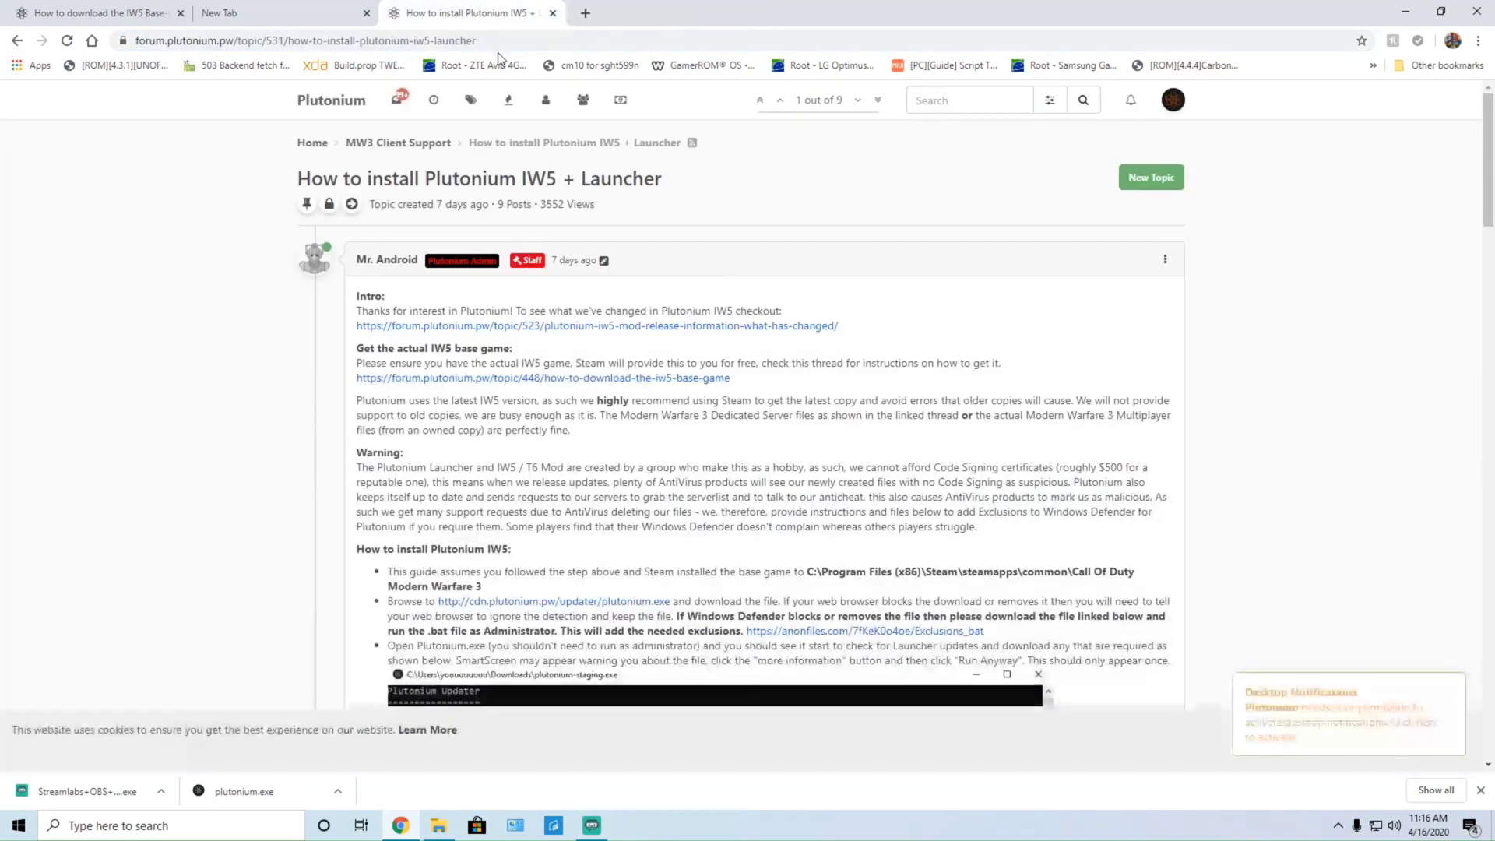
pyautogui.click(323, 21)
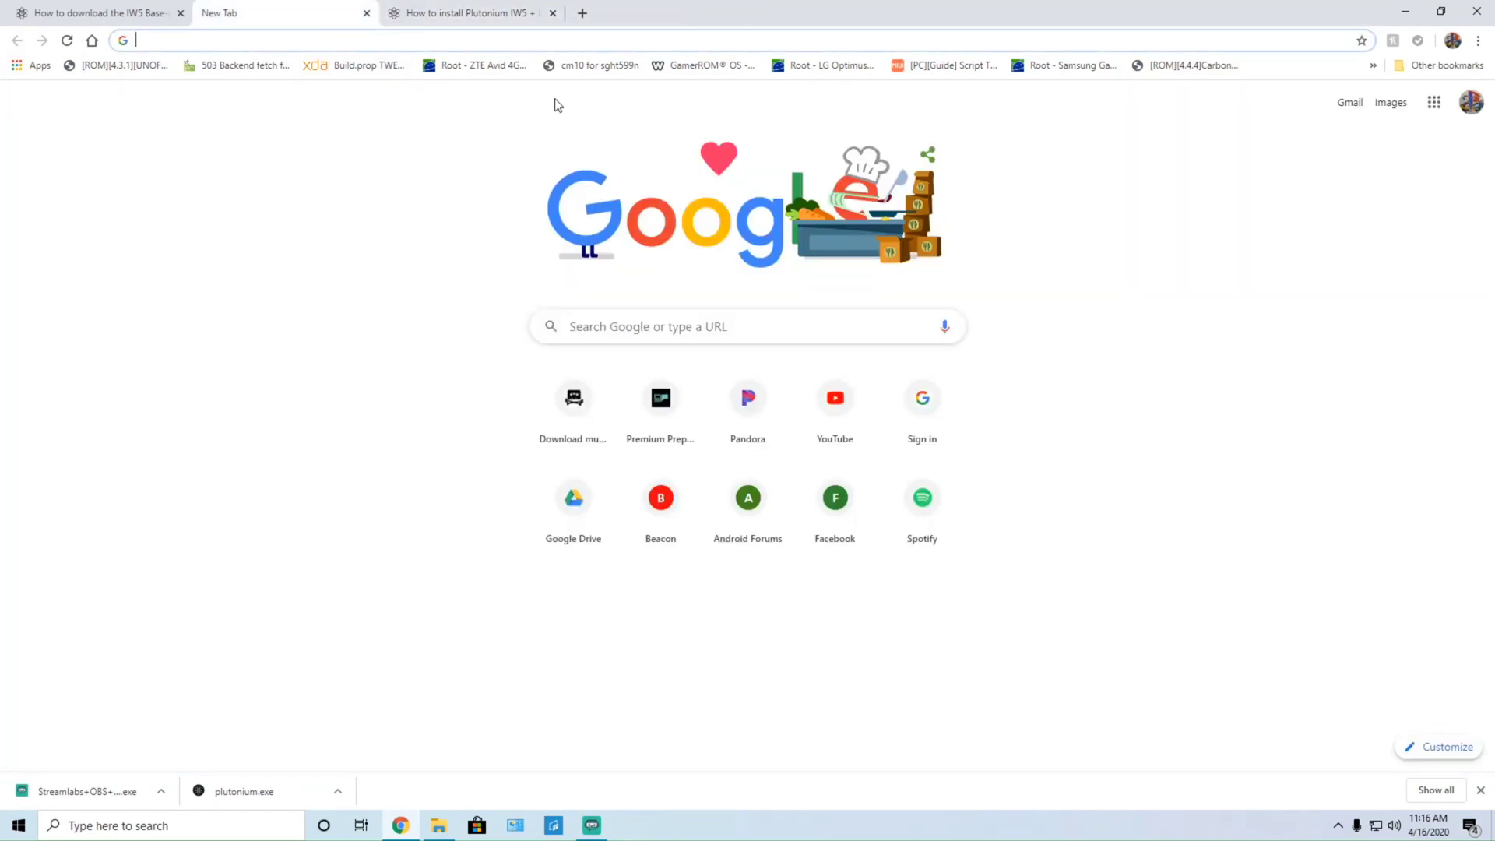
pyautogui.click(121, 15)
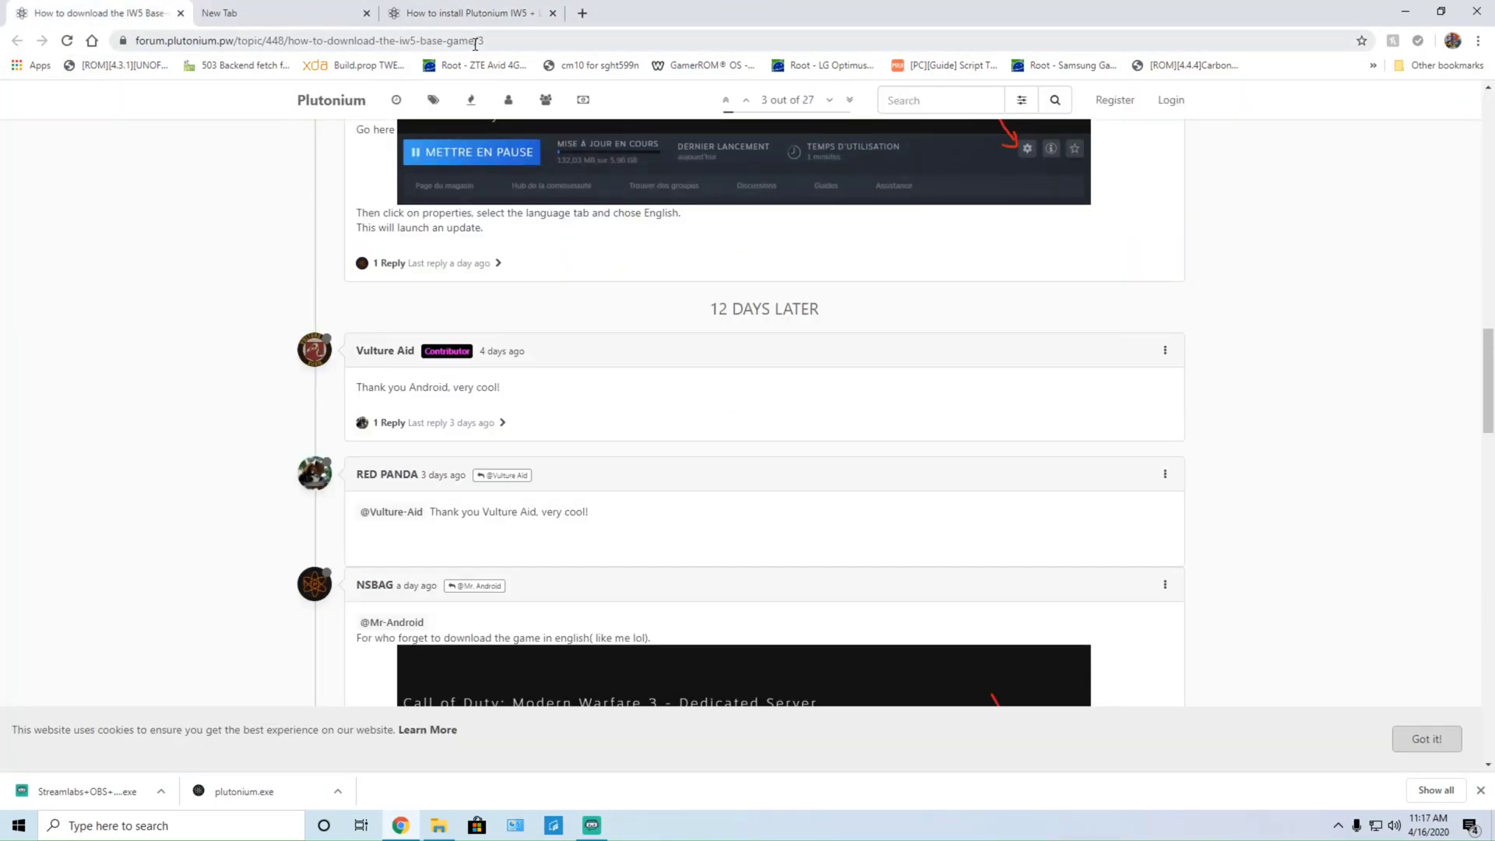
# Copy the steam://install/42750 link, open it in a new tab, and cancel the Steam prompt
pyautogui.scroll(15, 502, 294)
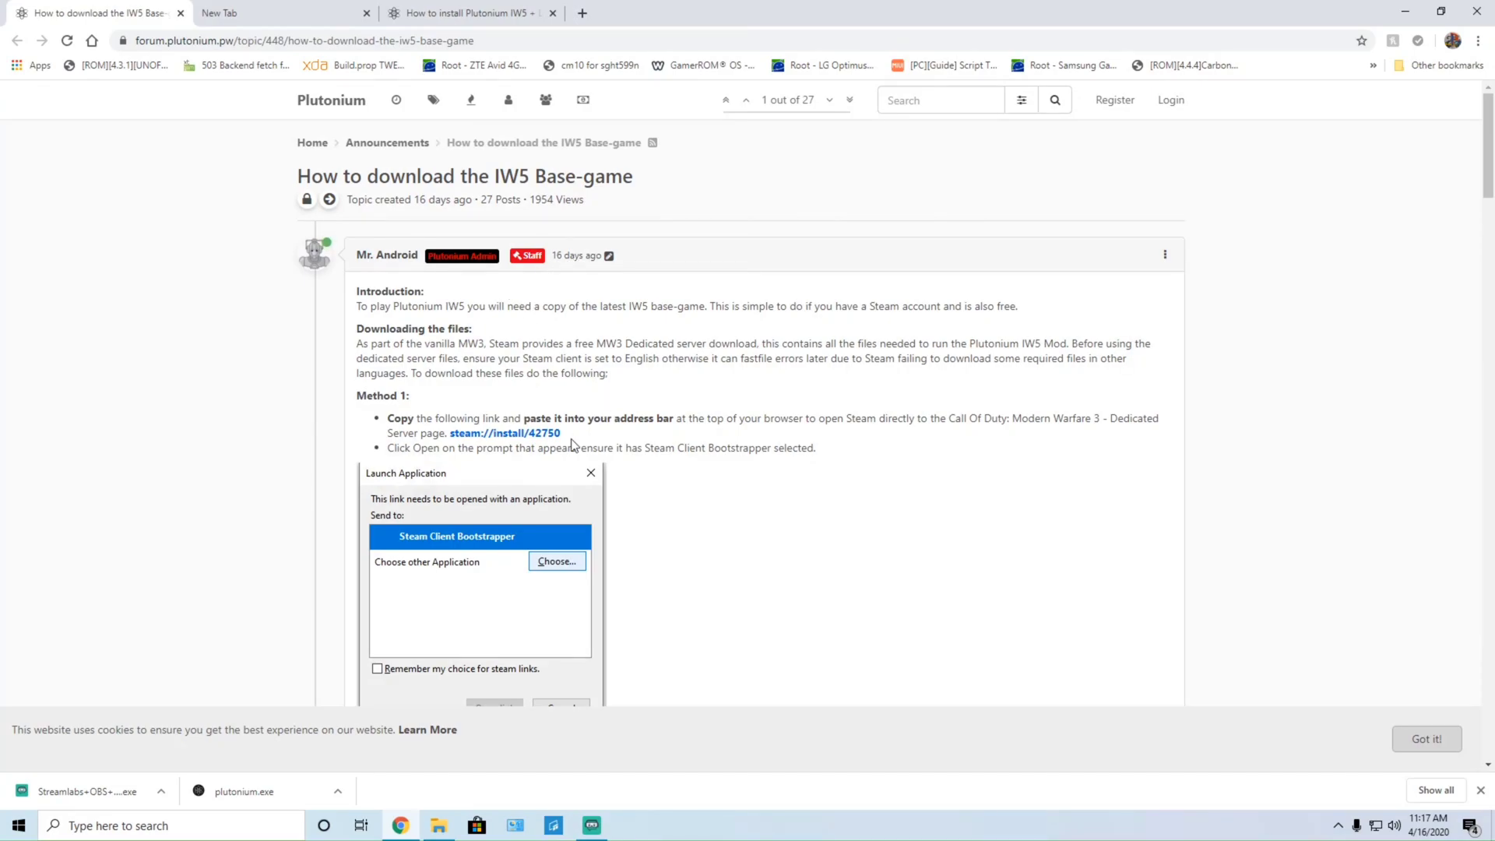
pyautogui.moveTo(561, 436); pyautogui.dragTo(455, 438)
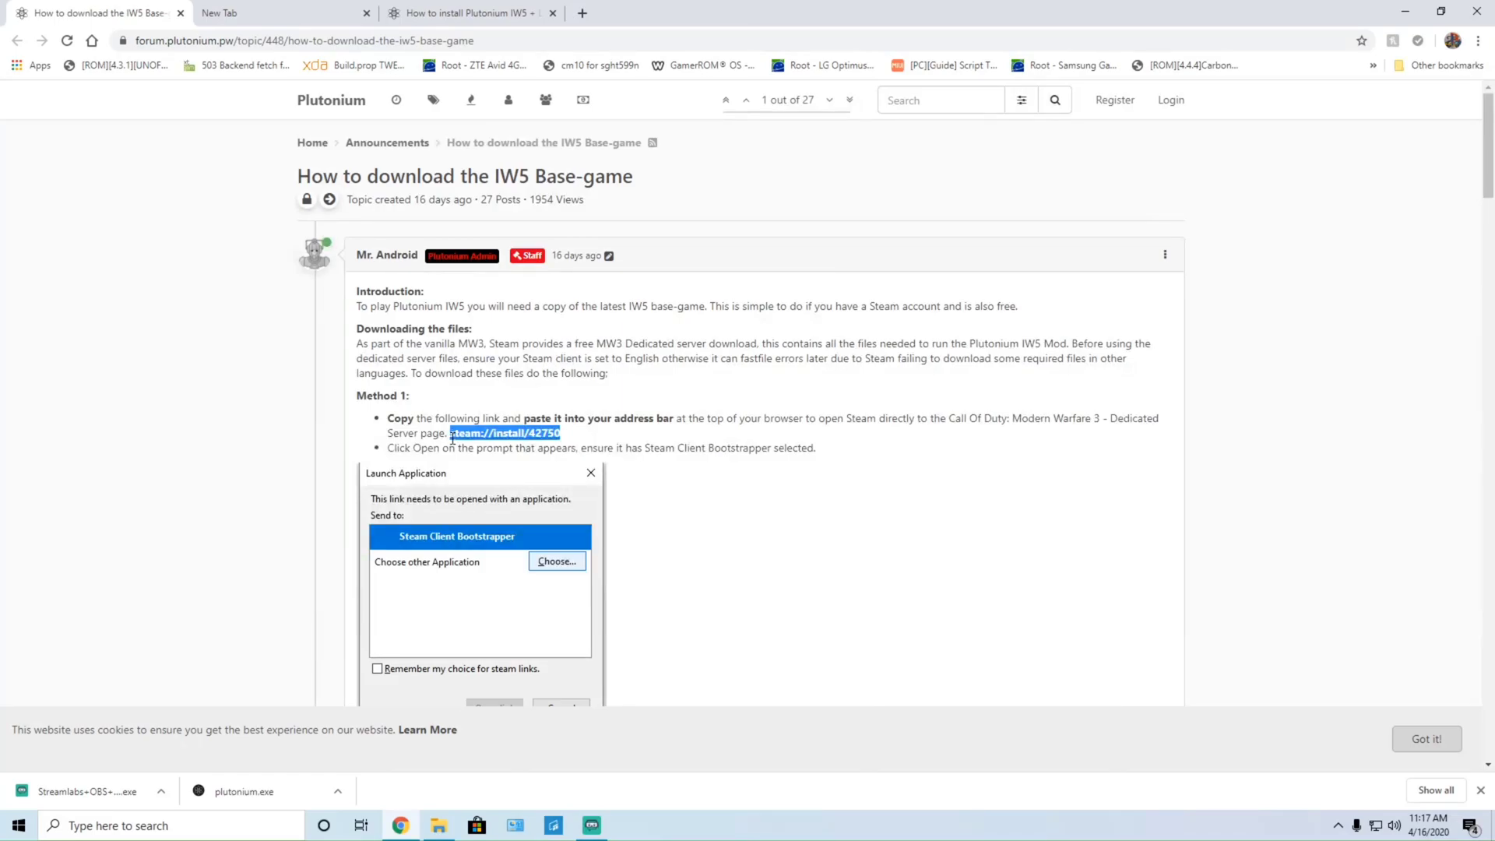
pyautogui.rightClick(454, 438)
pyautogui.click(477, 450)
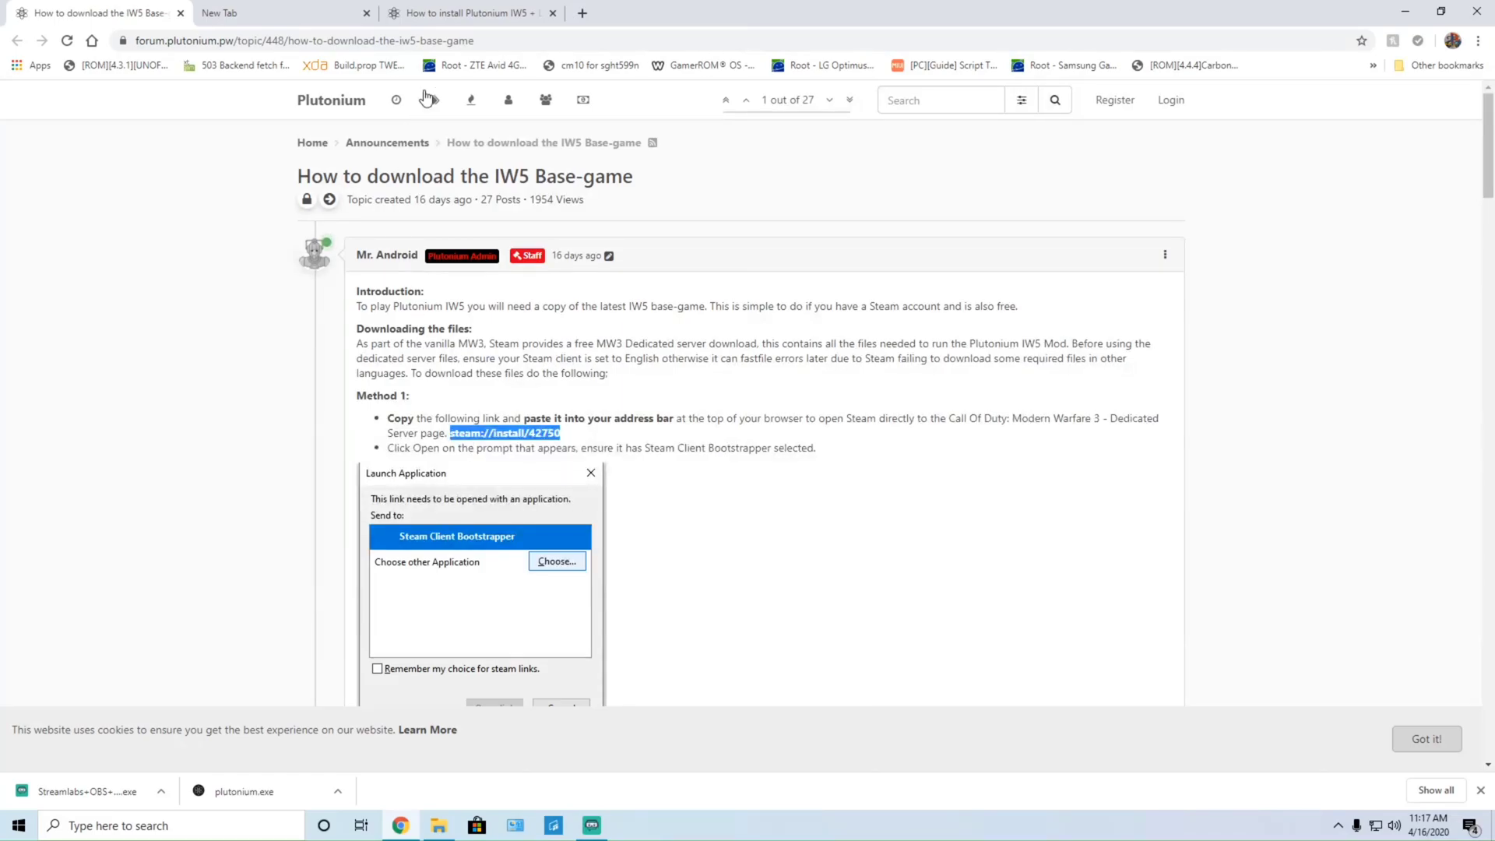
pyautogui.click(583, 13)
pyautogui.rightClick(584, 39)
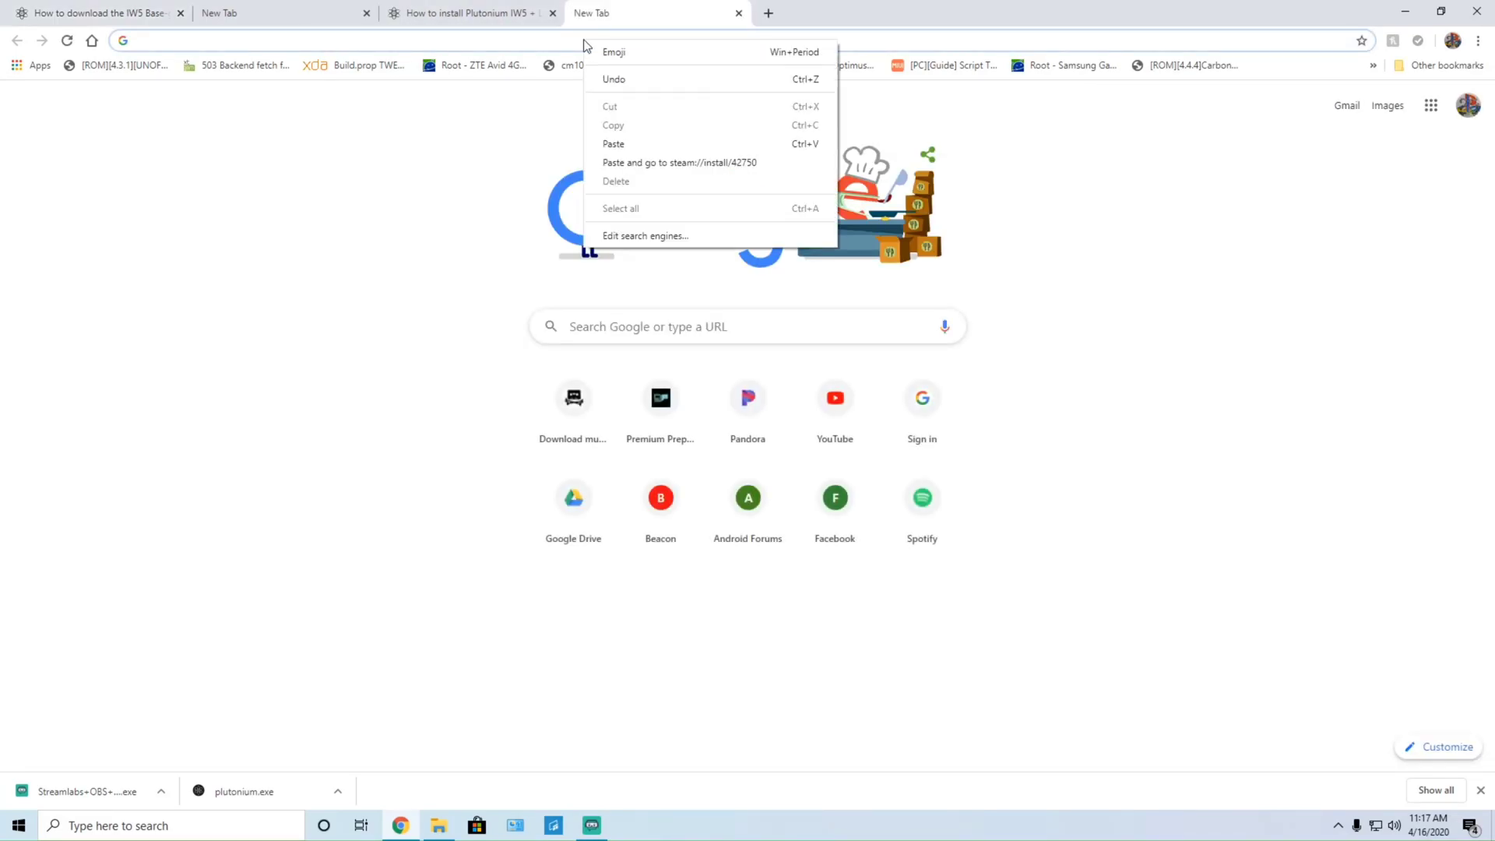
pyautogui.click(647, 144)
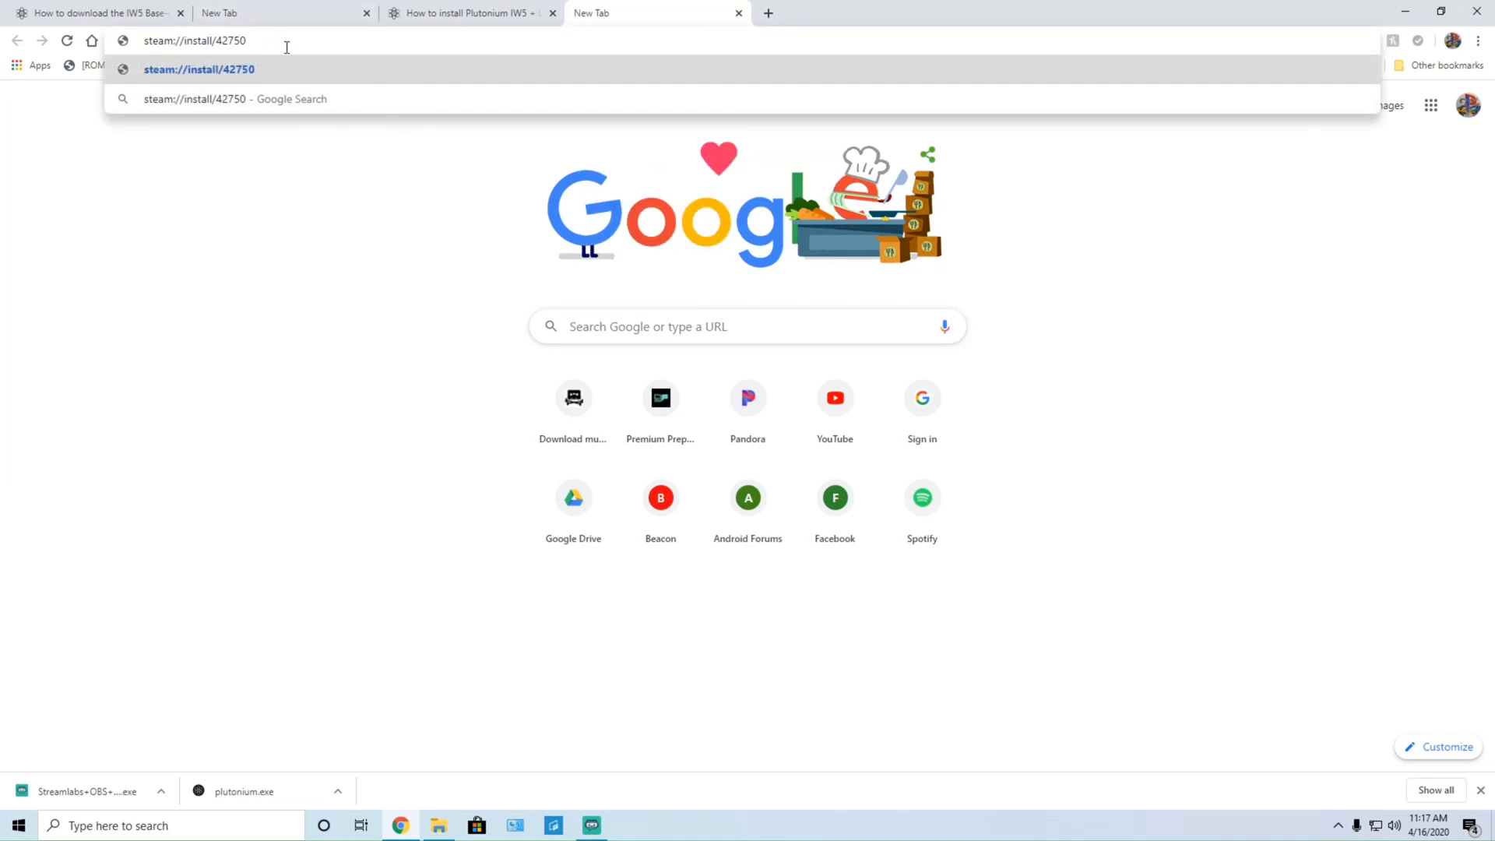
pyautogui.press('Return')
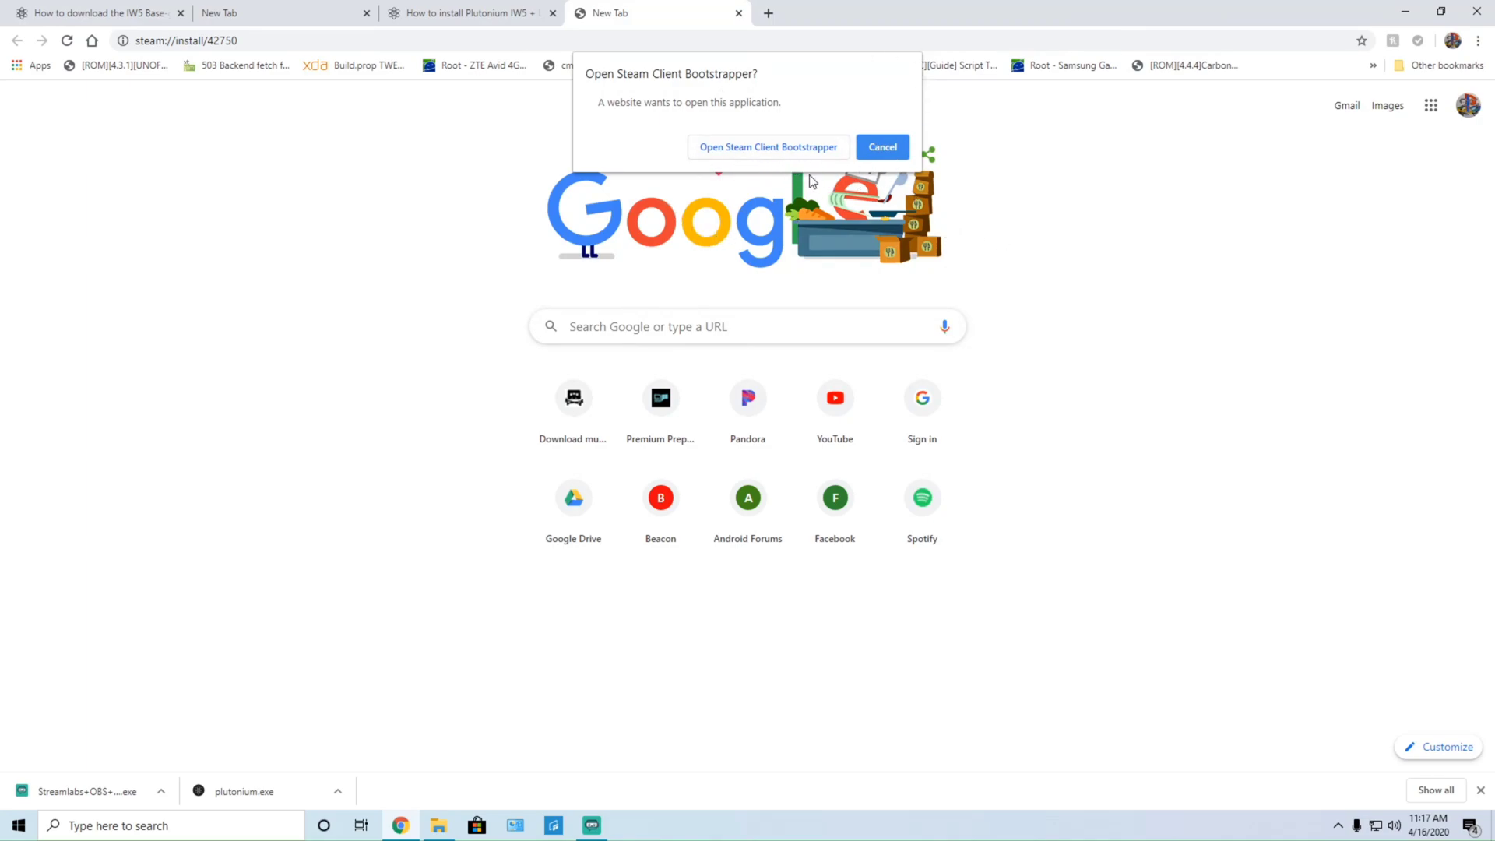
pyautogui.click(882, 147)
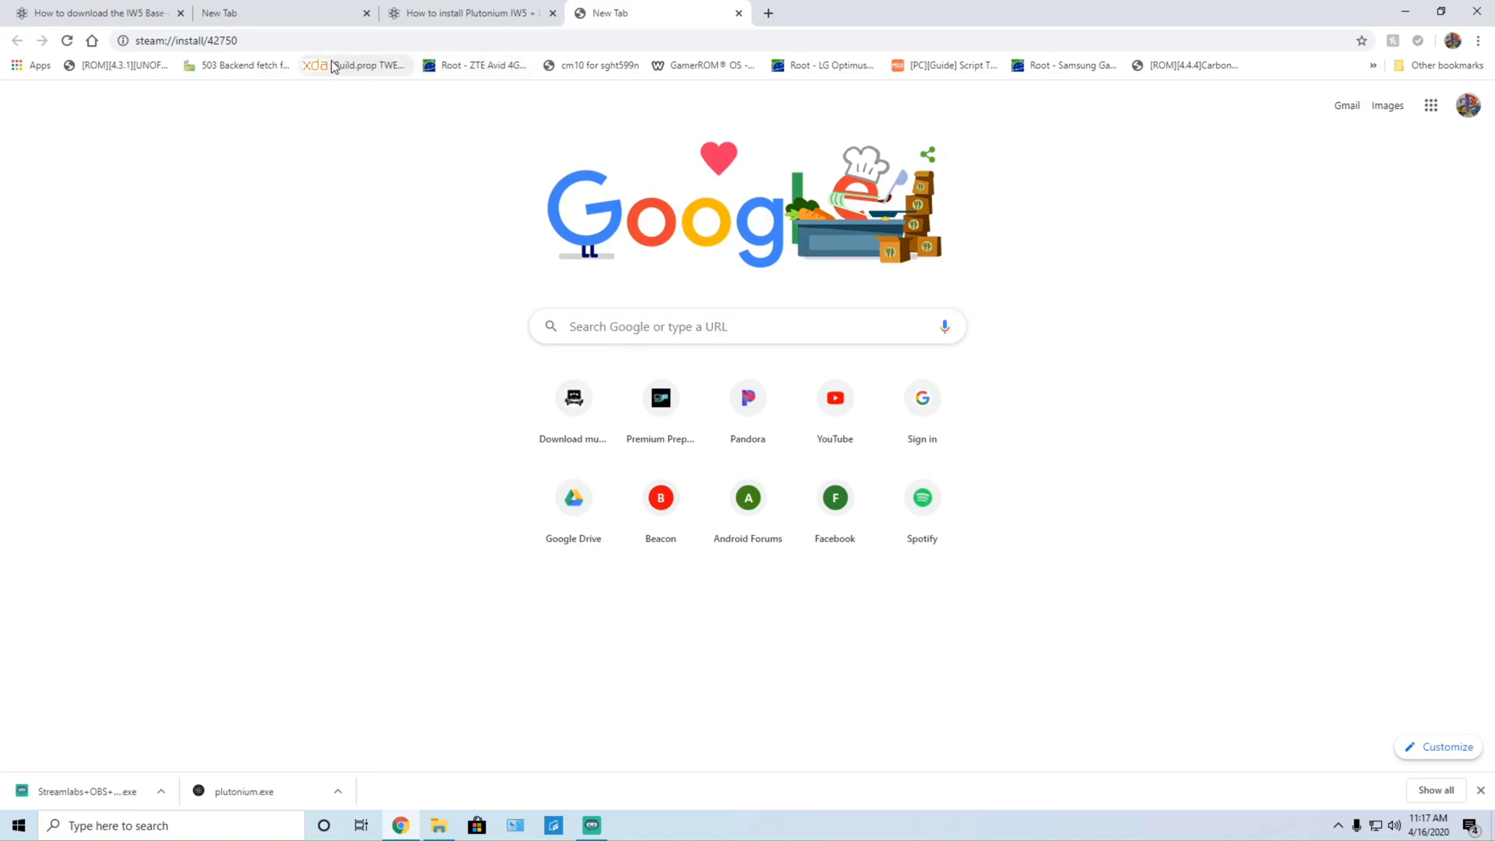
# Review Method 1 and Method 2 in the base-game thread, then switch to the IW5 install thread
pyautogui.click(136, 14)
pyautogui.scroll(-6, 411, 439)
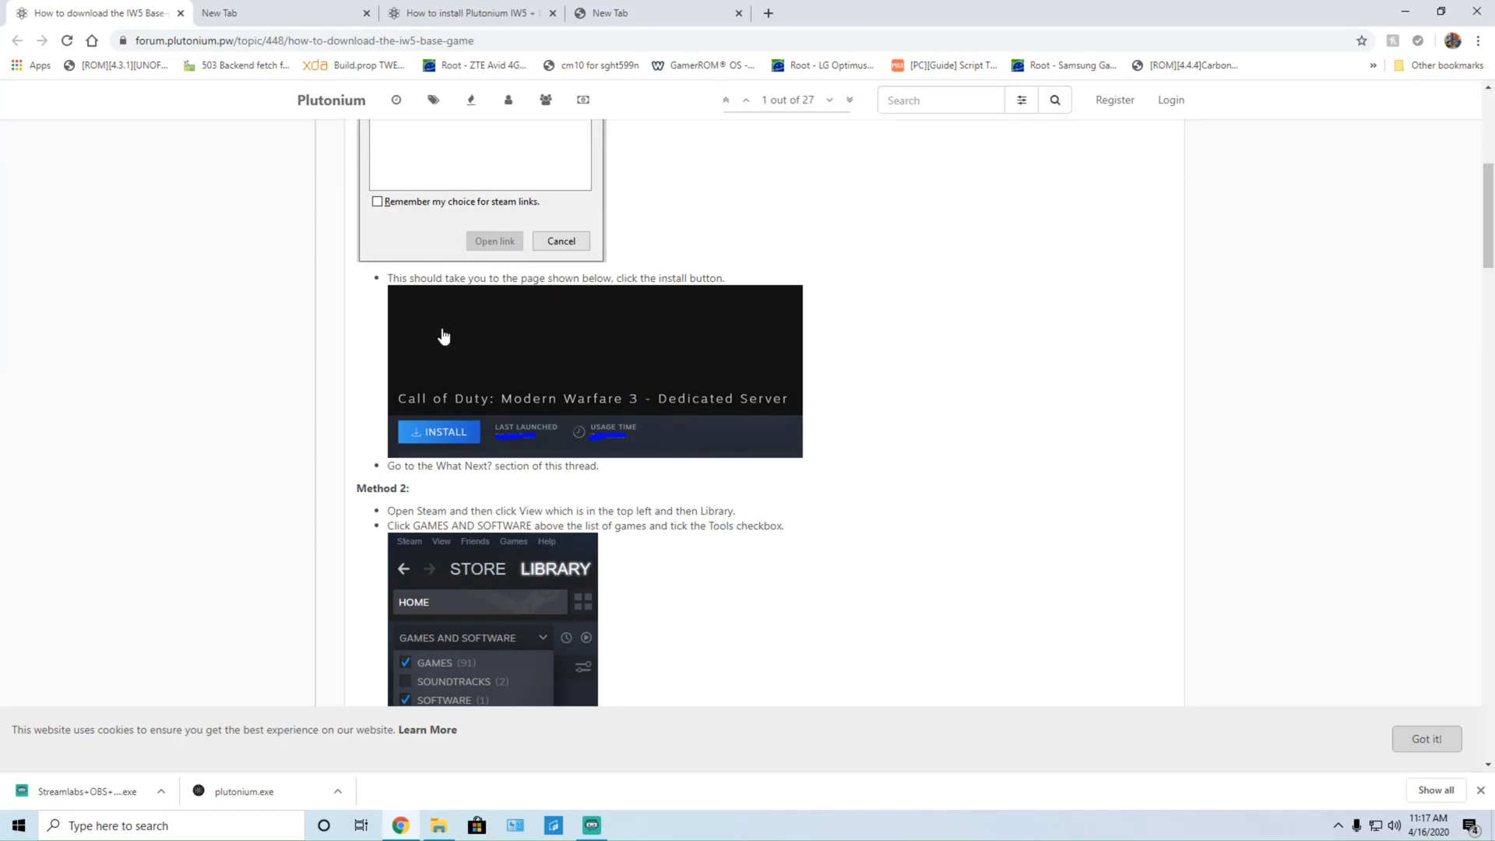
pyautogui.scroll(3, 441, 334)
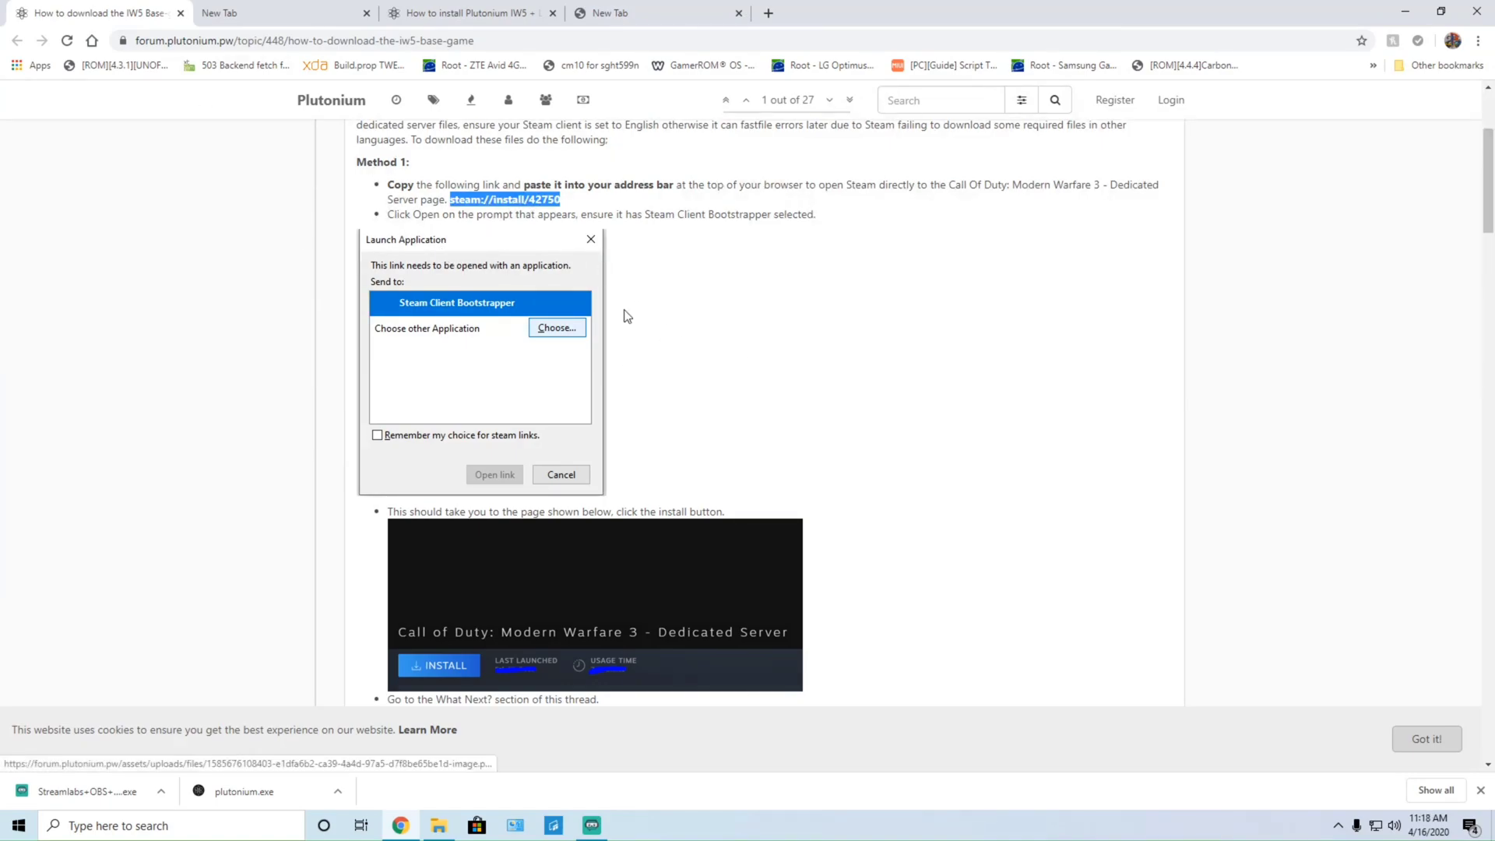
pyautogui.click(417, 17)
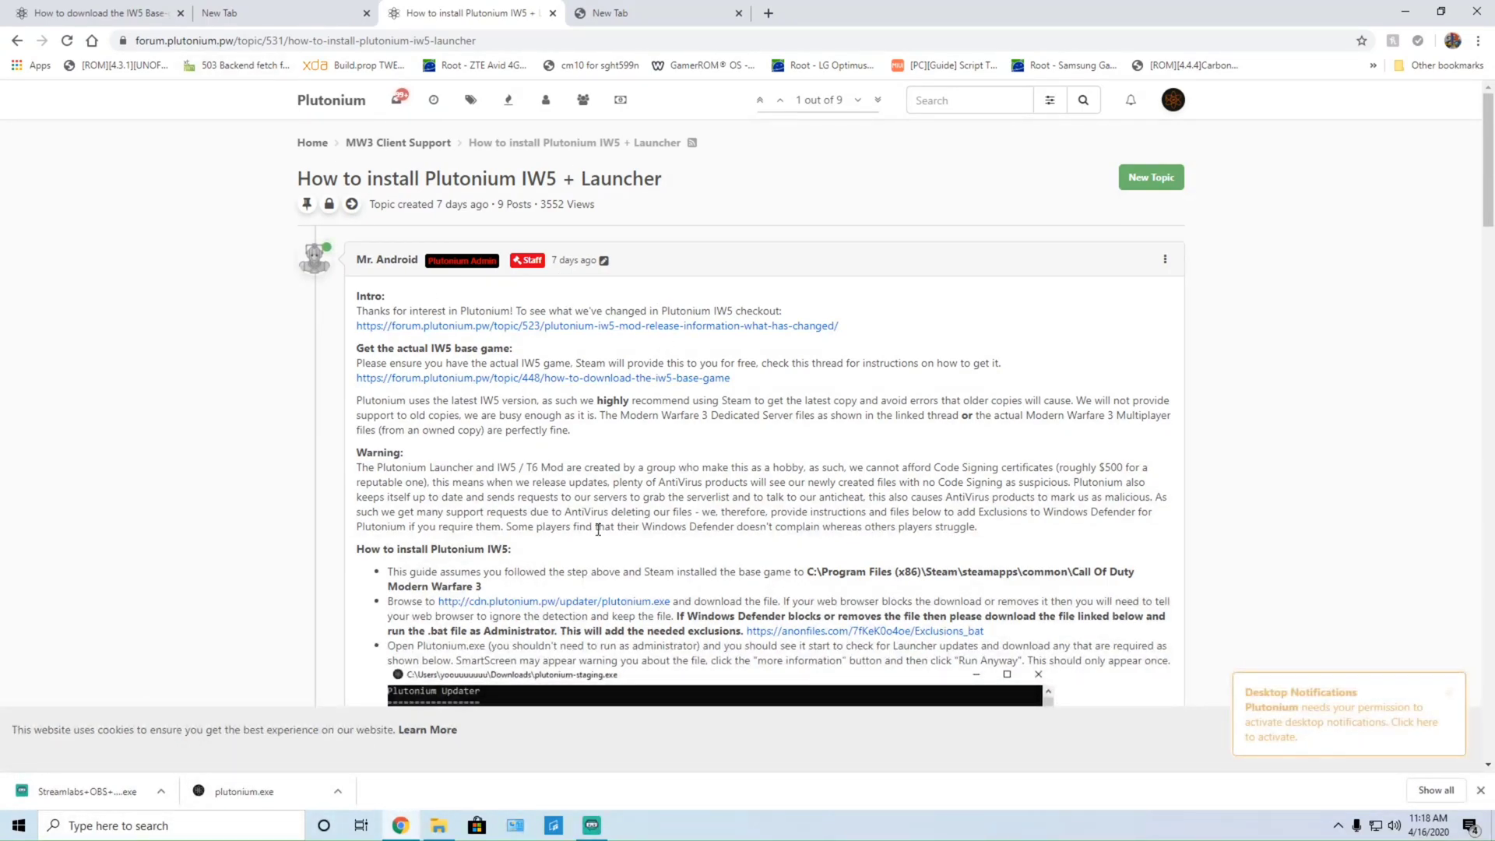
# Download plutonium.exe by opening its link from the install thread in a new tab
pyautogui.moveTo(671, 602); pyautogui.dragTo(450, 602)
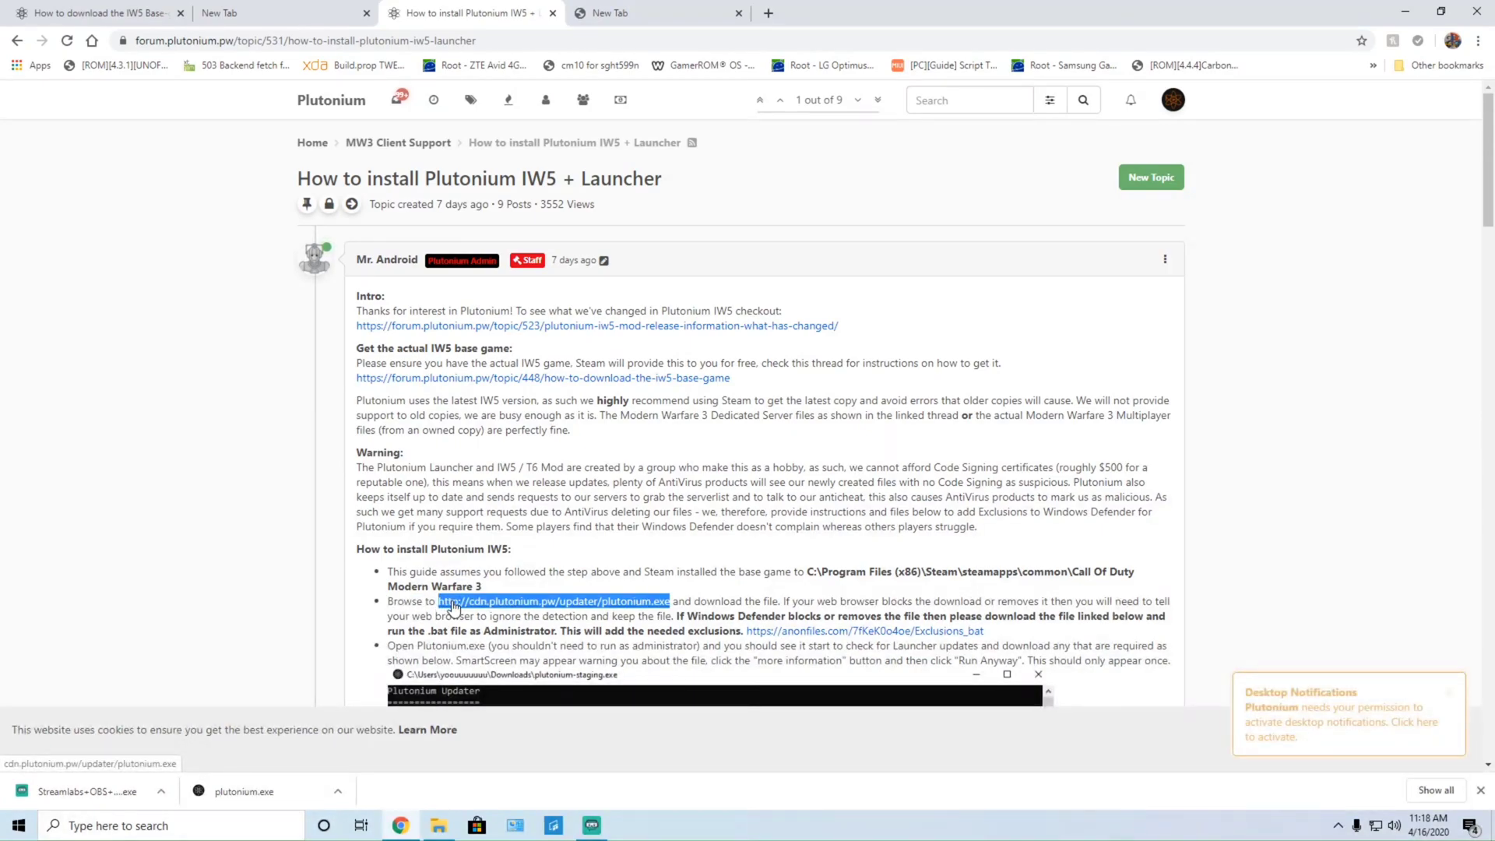
pyautogui.rightClick(451, 601)
pyautogui.click(497, 613)
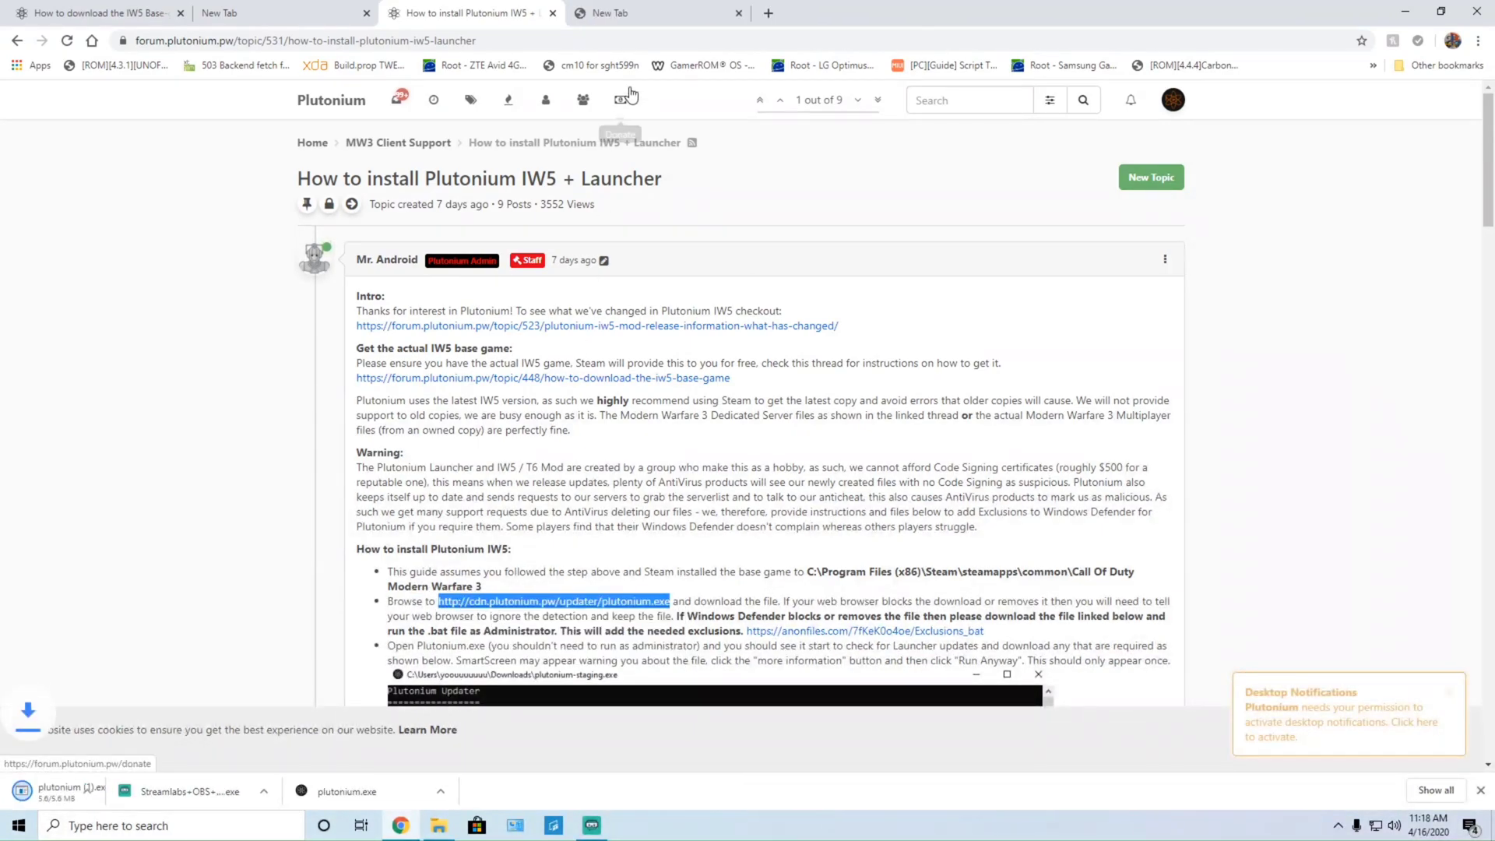
pyautogui.click(659, 12)
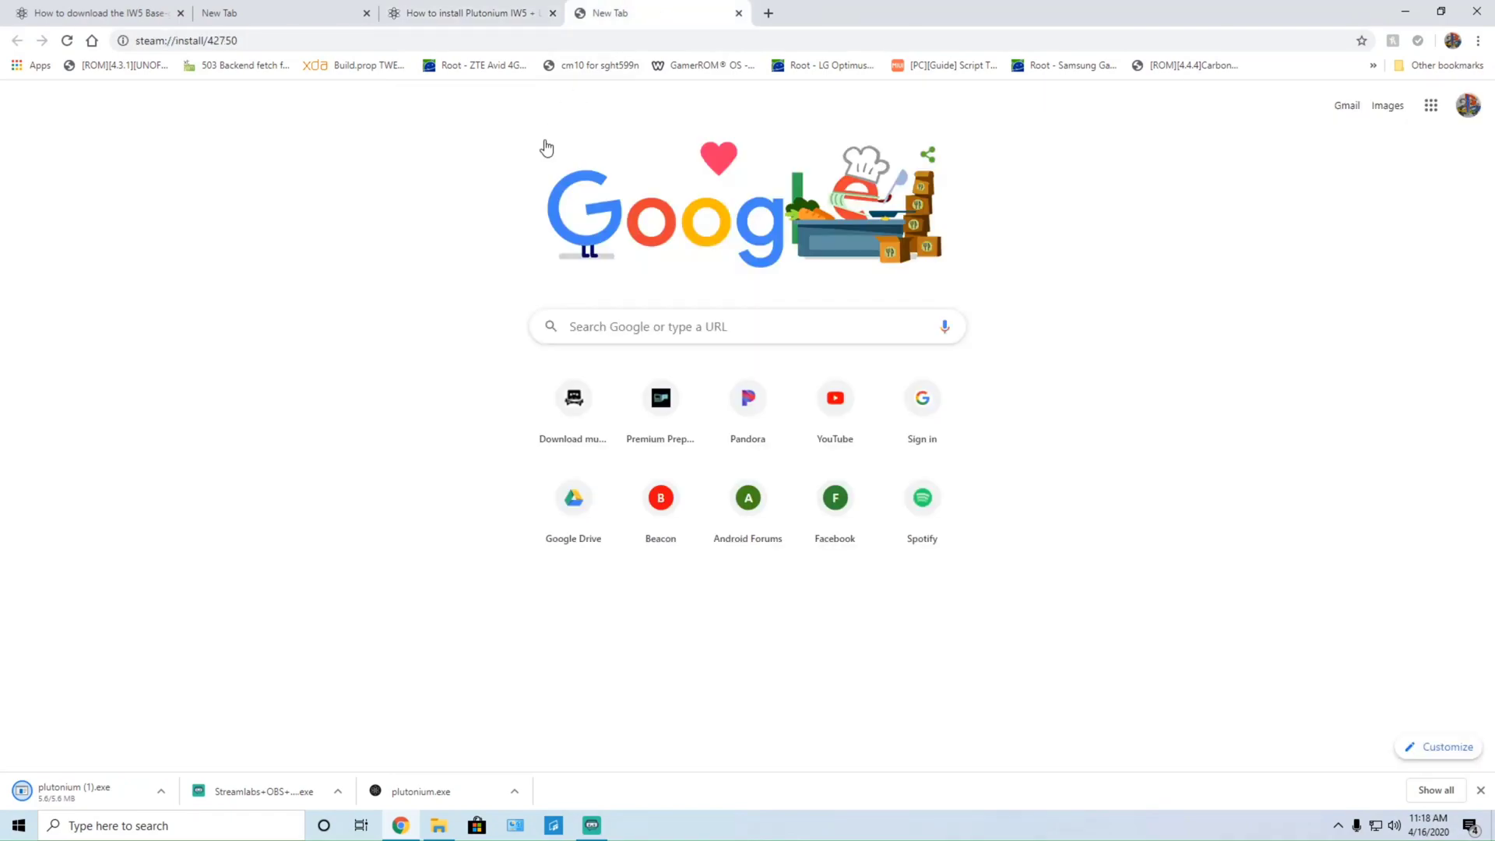
pyautogui.click(473, 14)
pyautogui.click(622, 13)
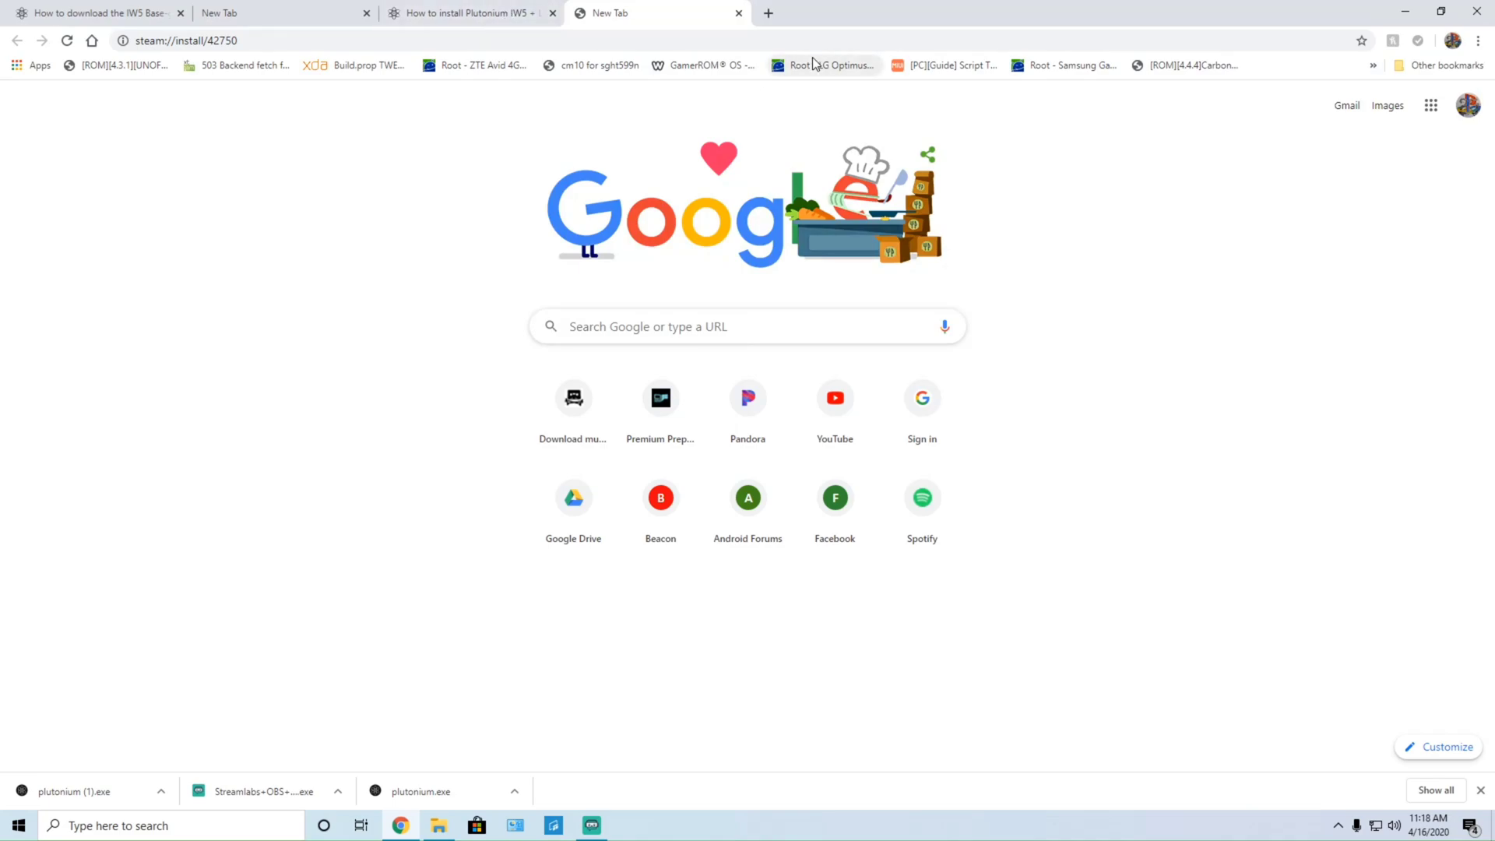
pyautogui.click(483, 14)
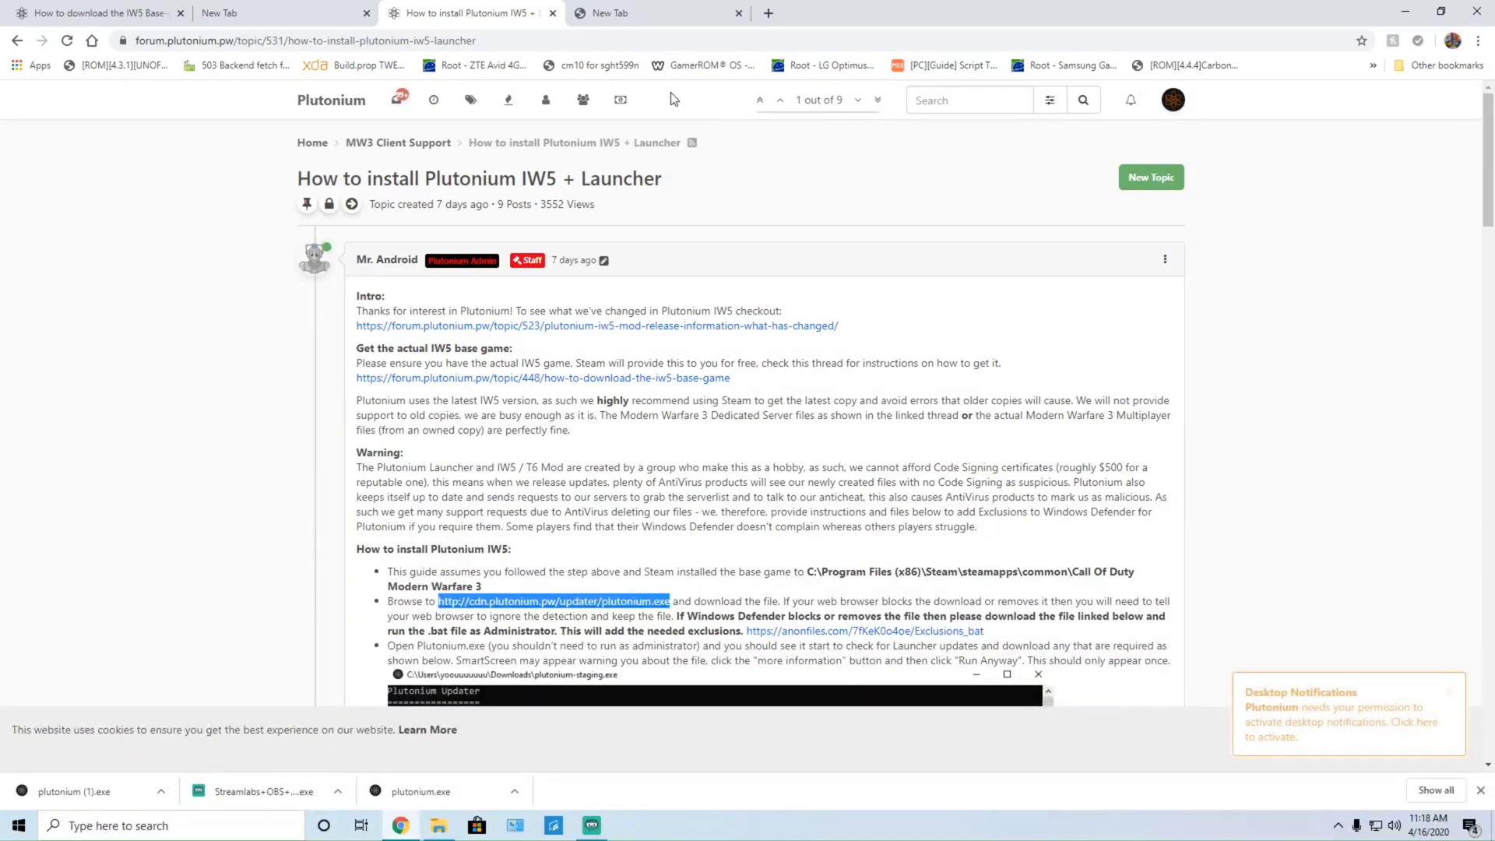
# Scroll the install thread down to the launcher's PLAY screen image
pyautogui.click(1176, 106)
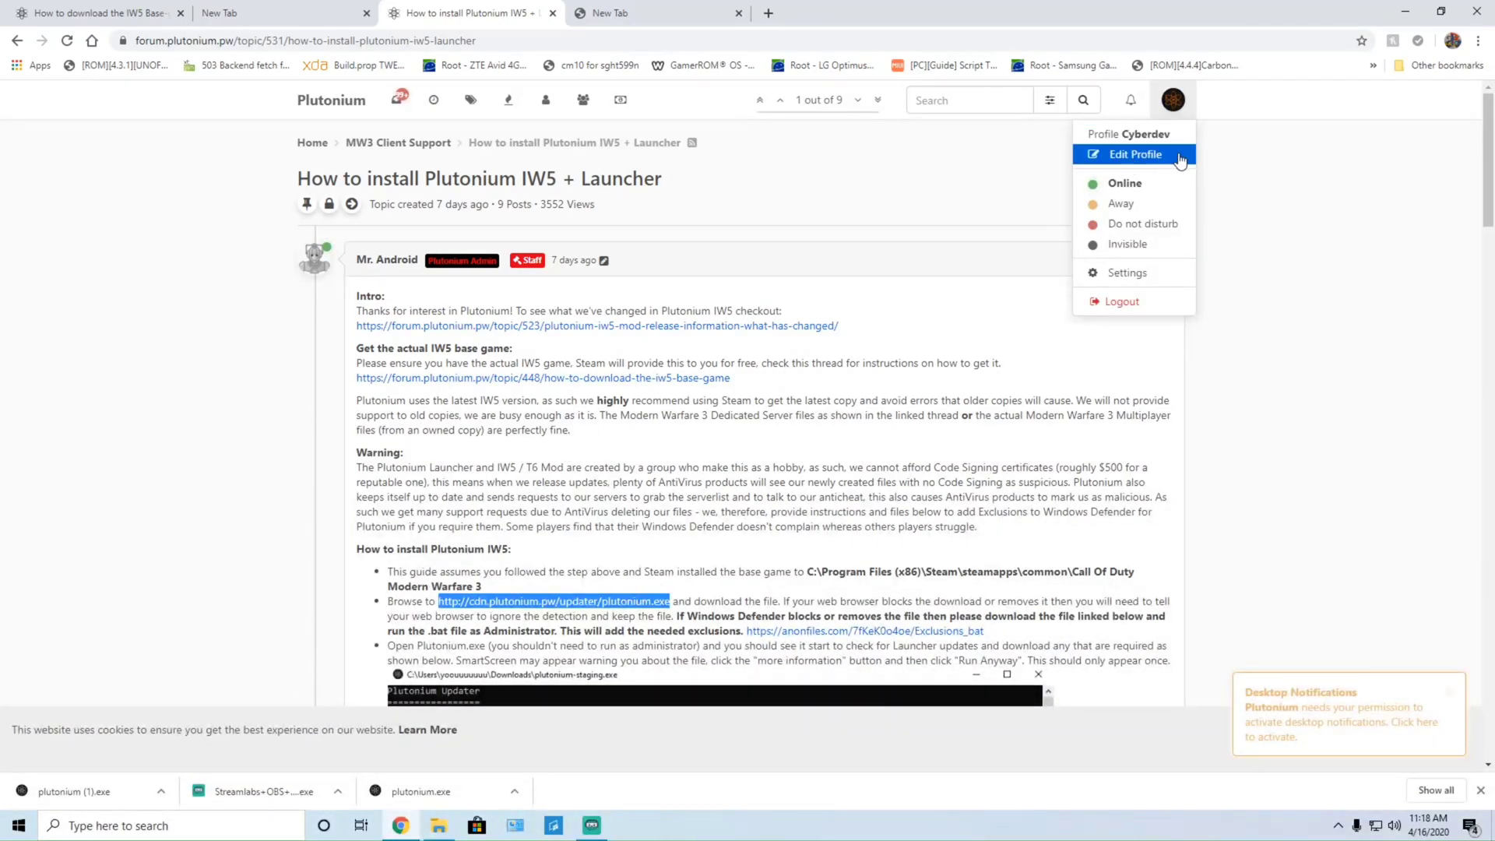
pyautogui.tripleClick(1304, 152)
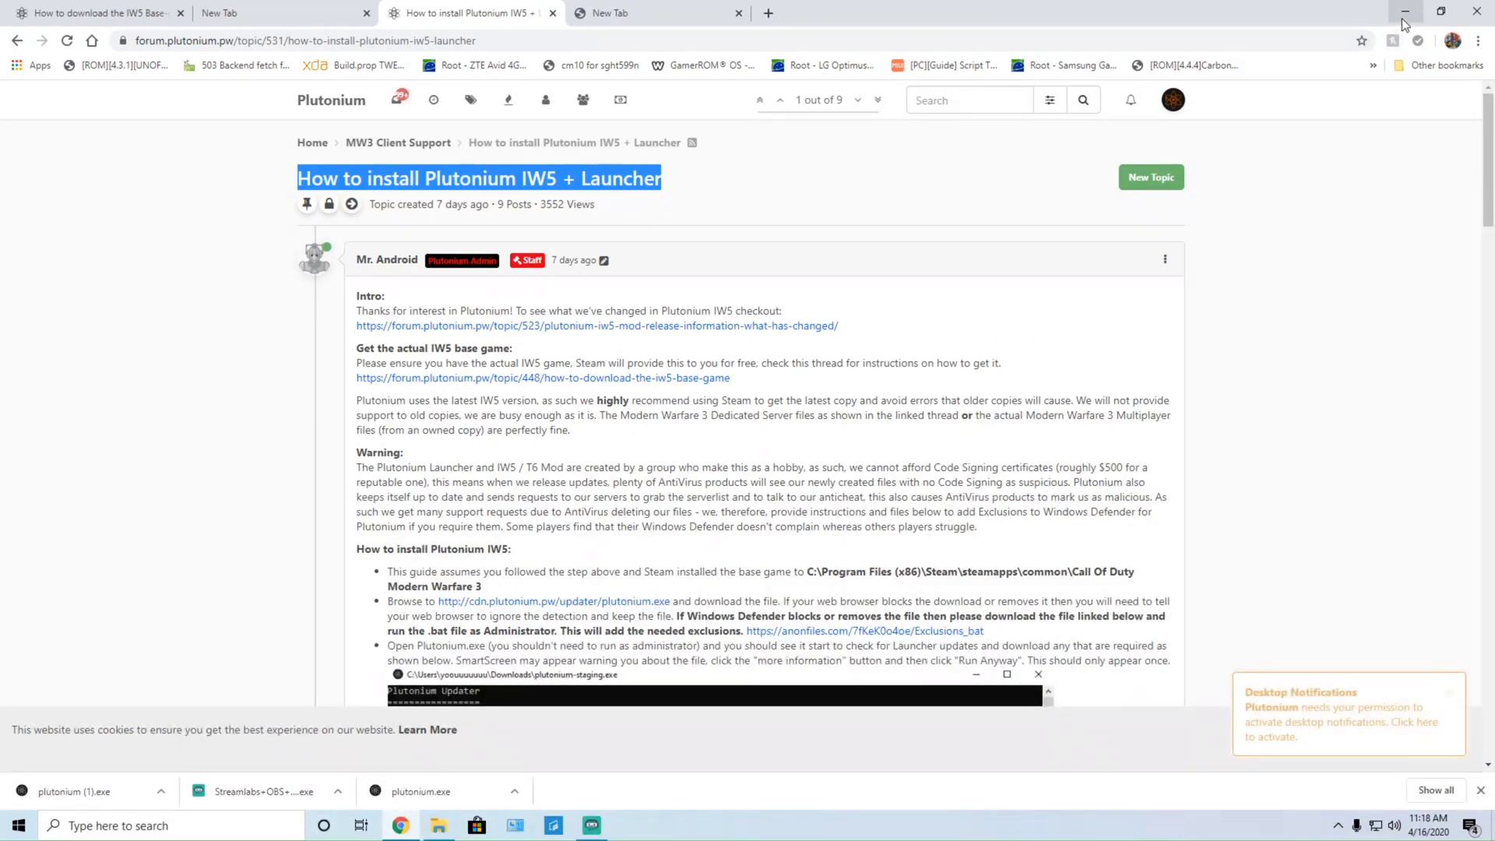
pyautogui.scroll(-1, 873, 395)
pyautogui.scroll(-10, 778, 405)
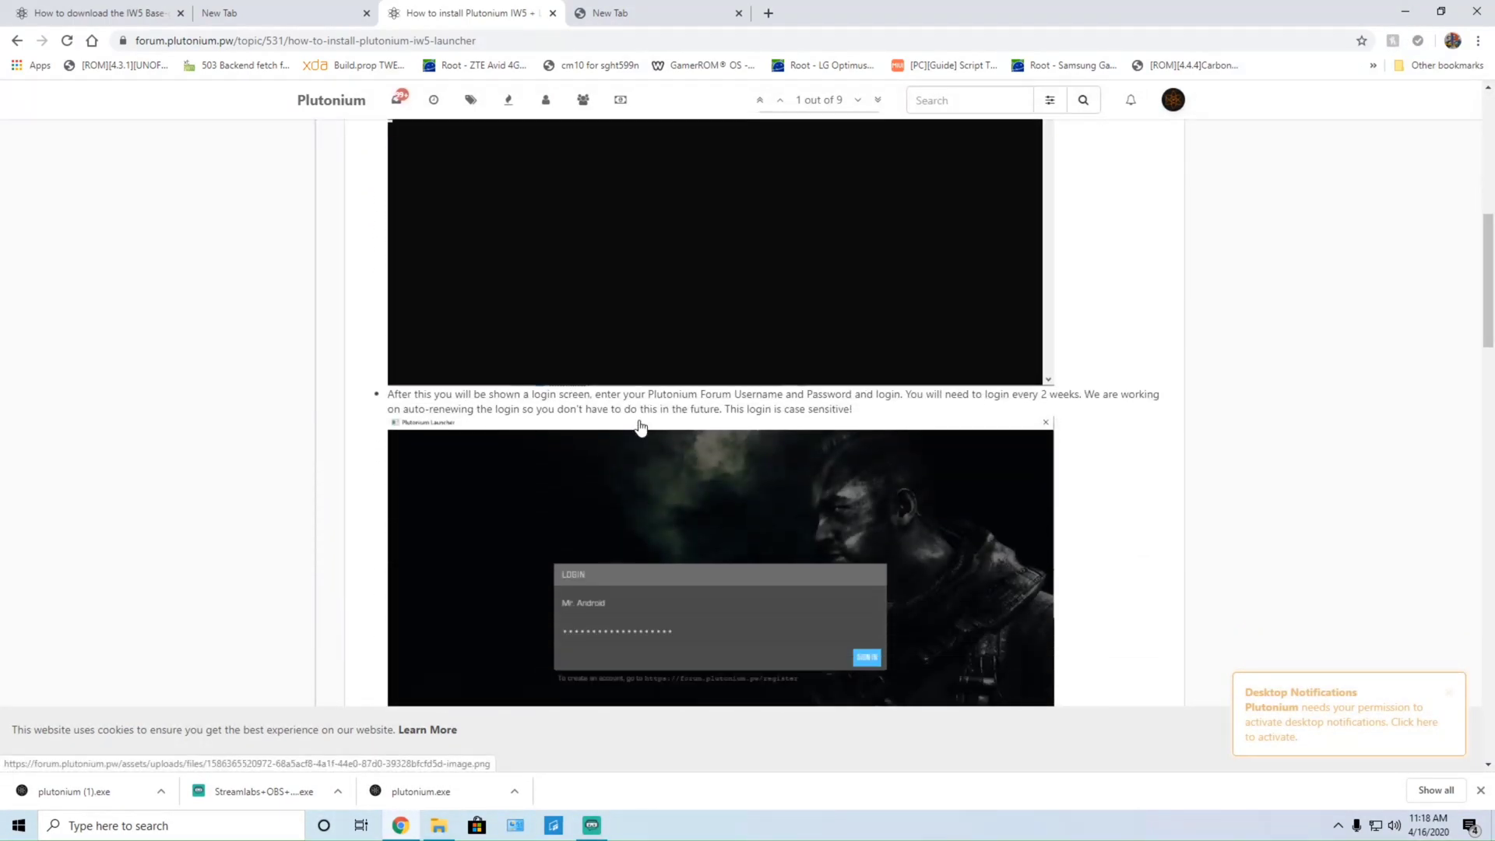
pyautogui.scroll(-10, 670, 424)
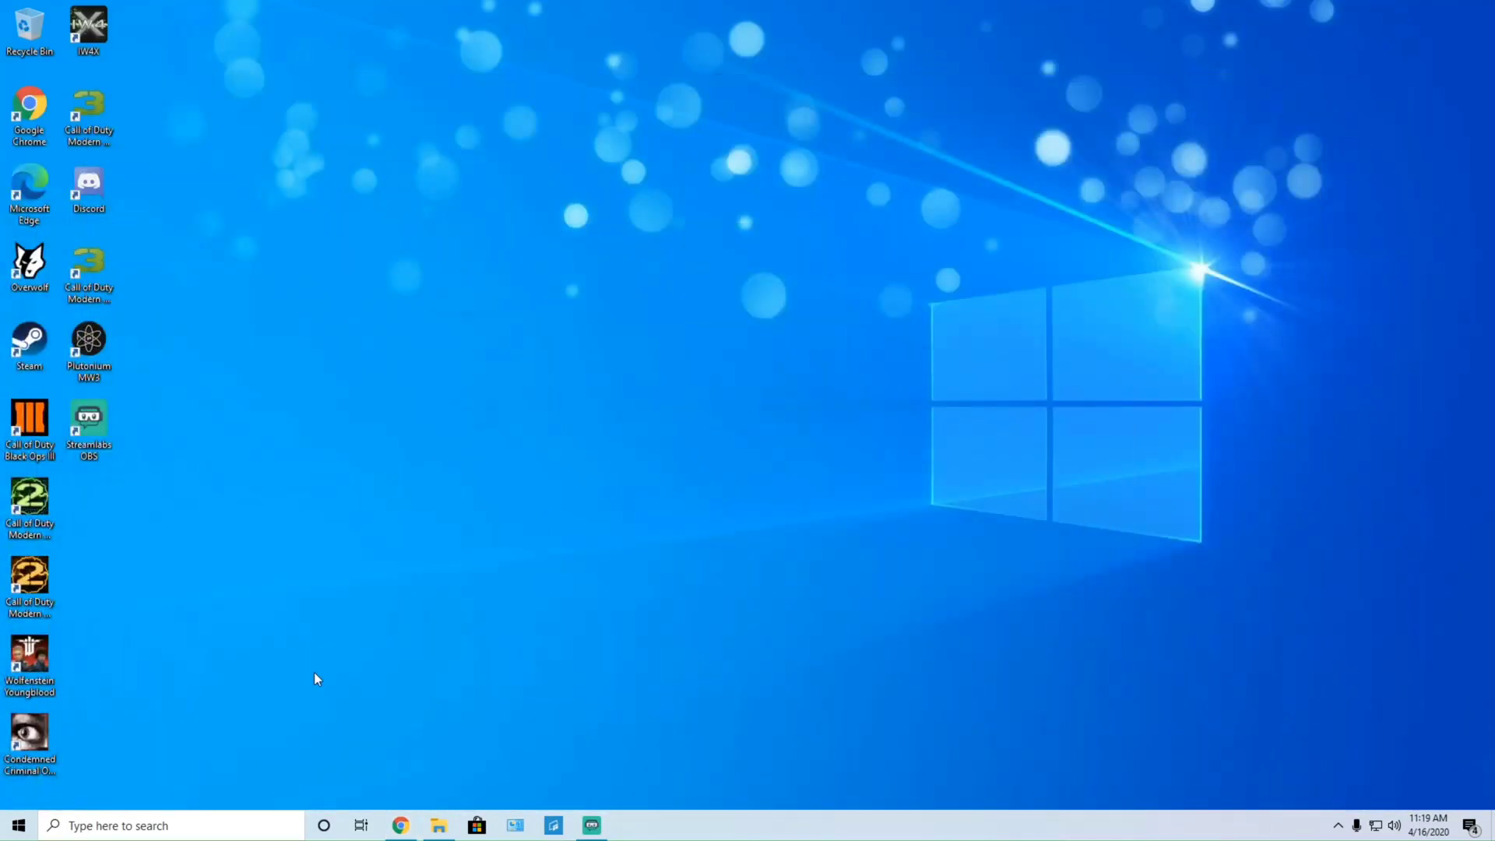
# Browse Local Disk (B:) > Program Files (x86) > Steam > steamapps > common > Call of Duty Modern Warfare 3
pyautogui.click(439, 825)
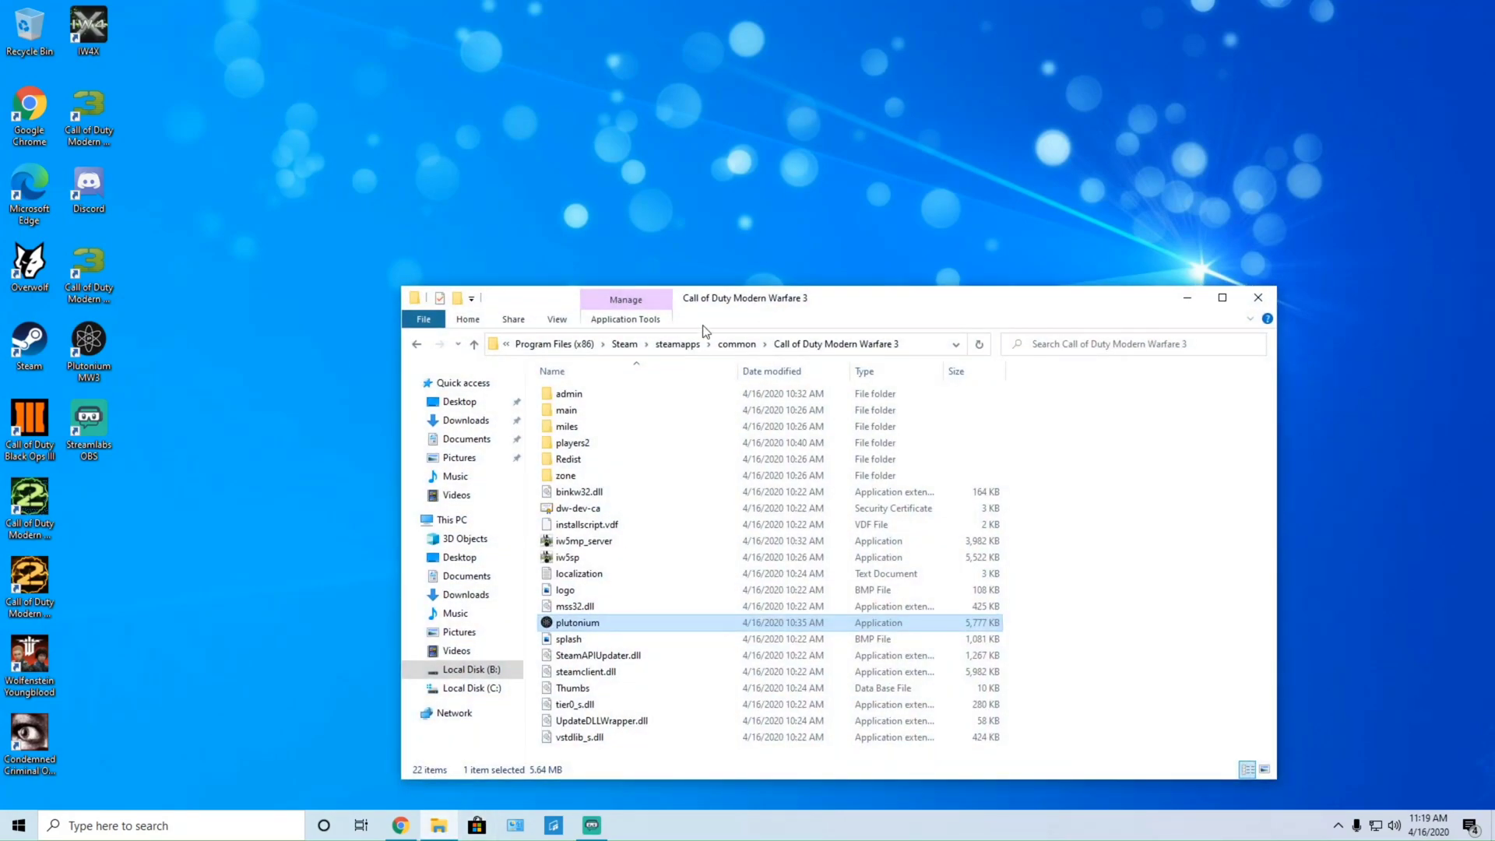
pyautogui.moveTo(752, 302); pyautogui.dragTo(886, 95)
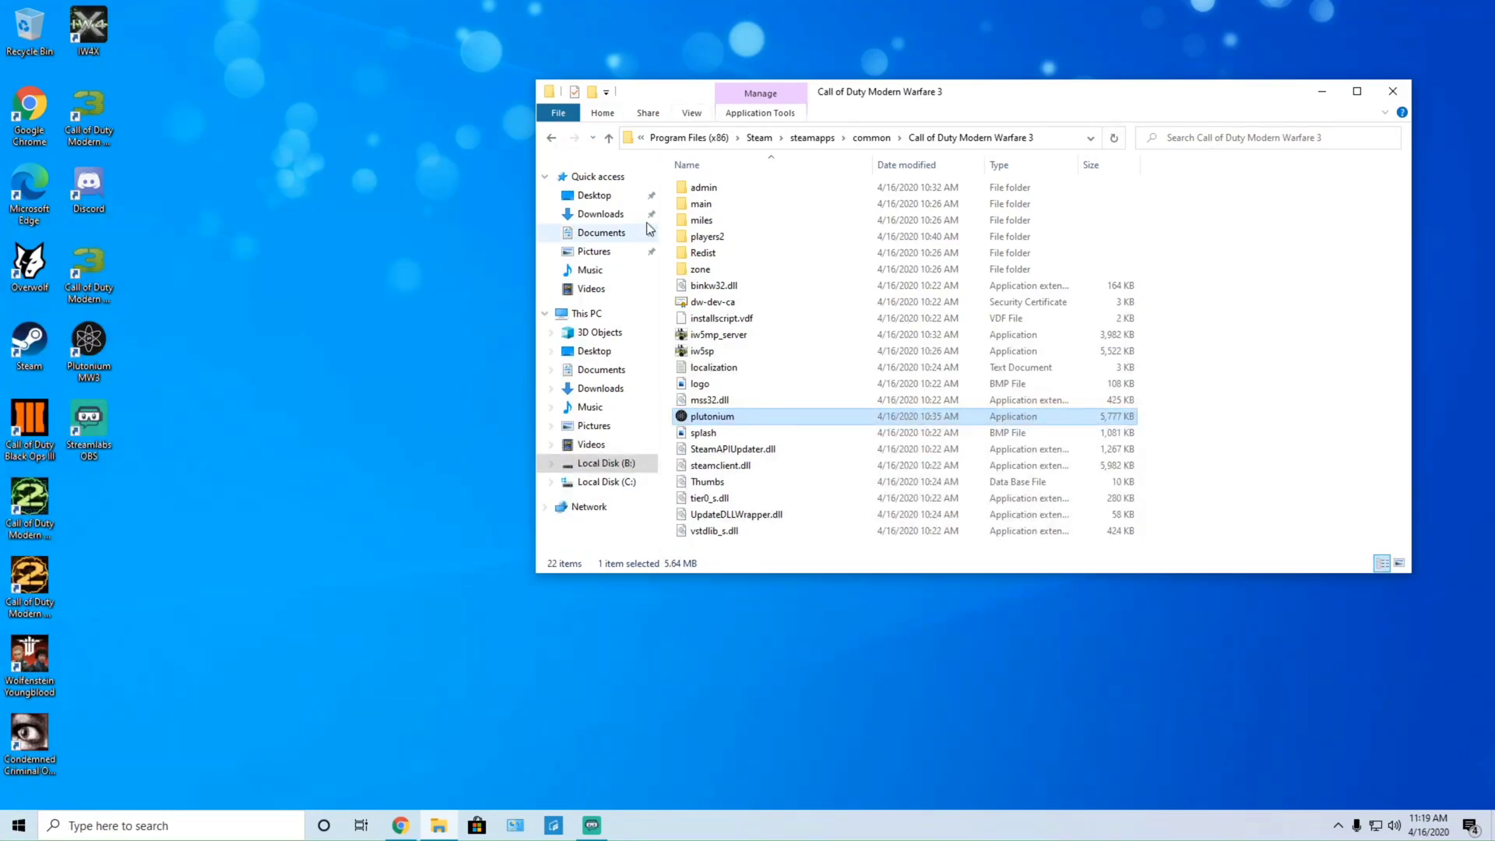
pyautogui.click(619, 481)
pyautogui.click(612, 463)
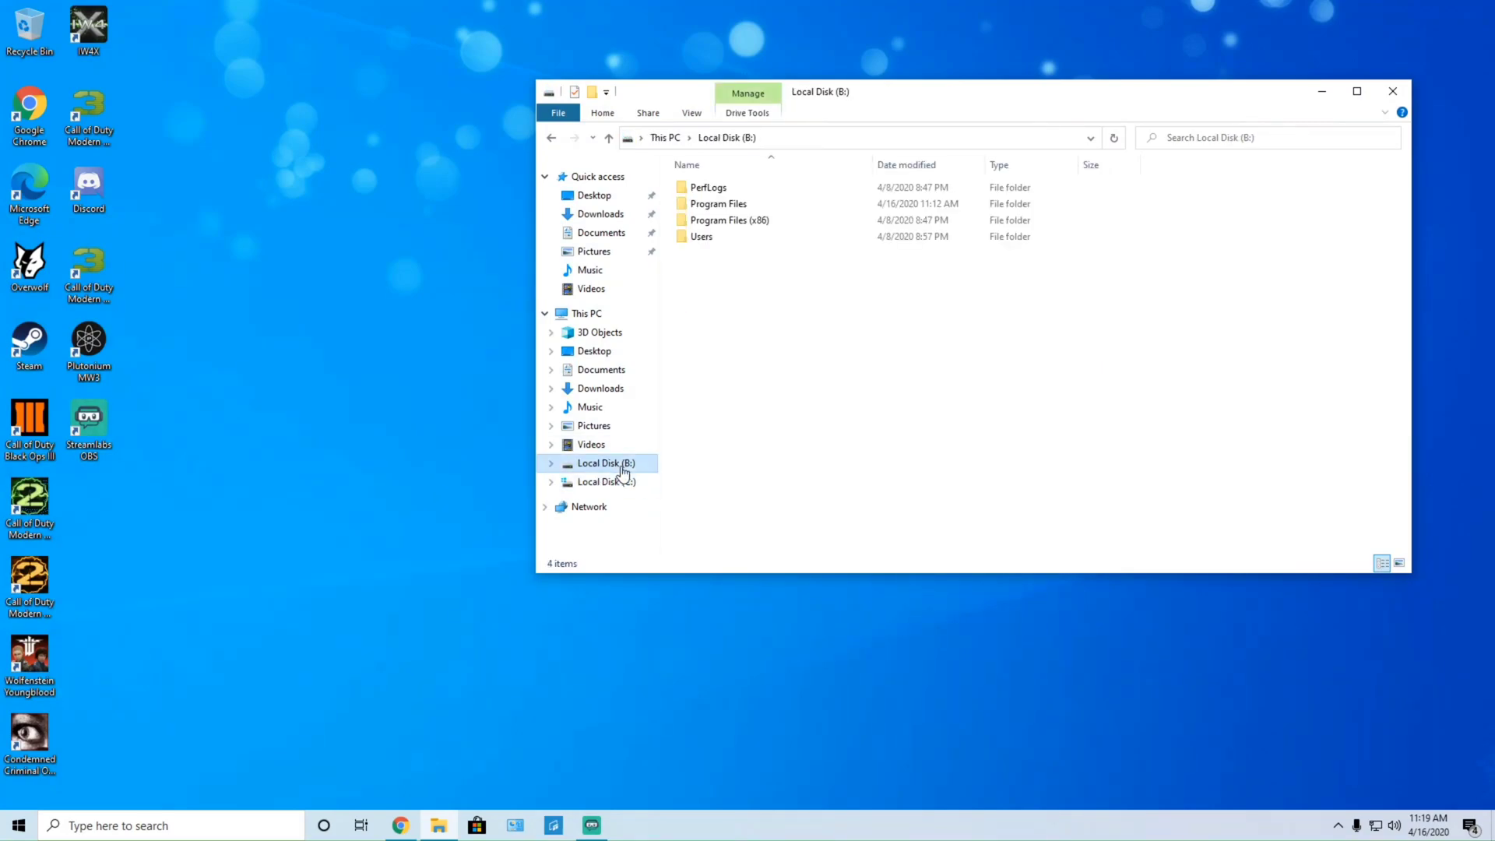
pyautogui.doubleClick(712, 221)
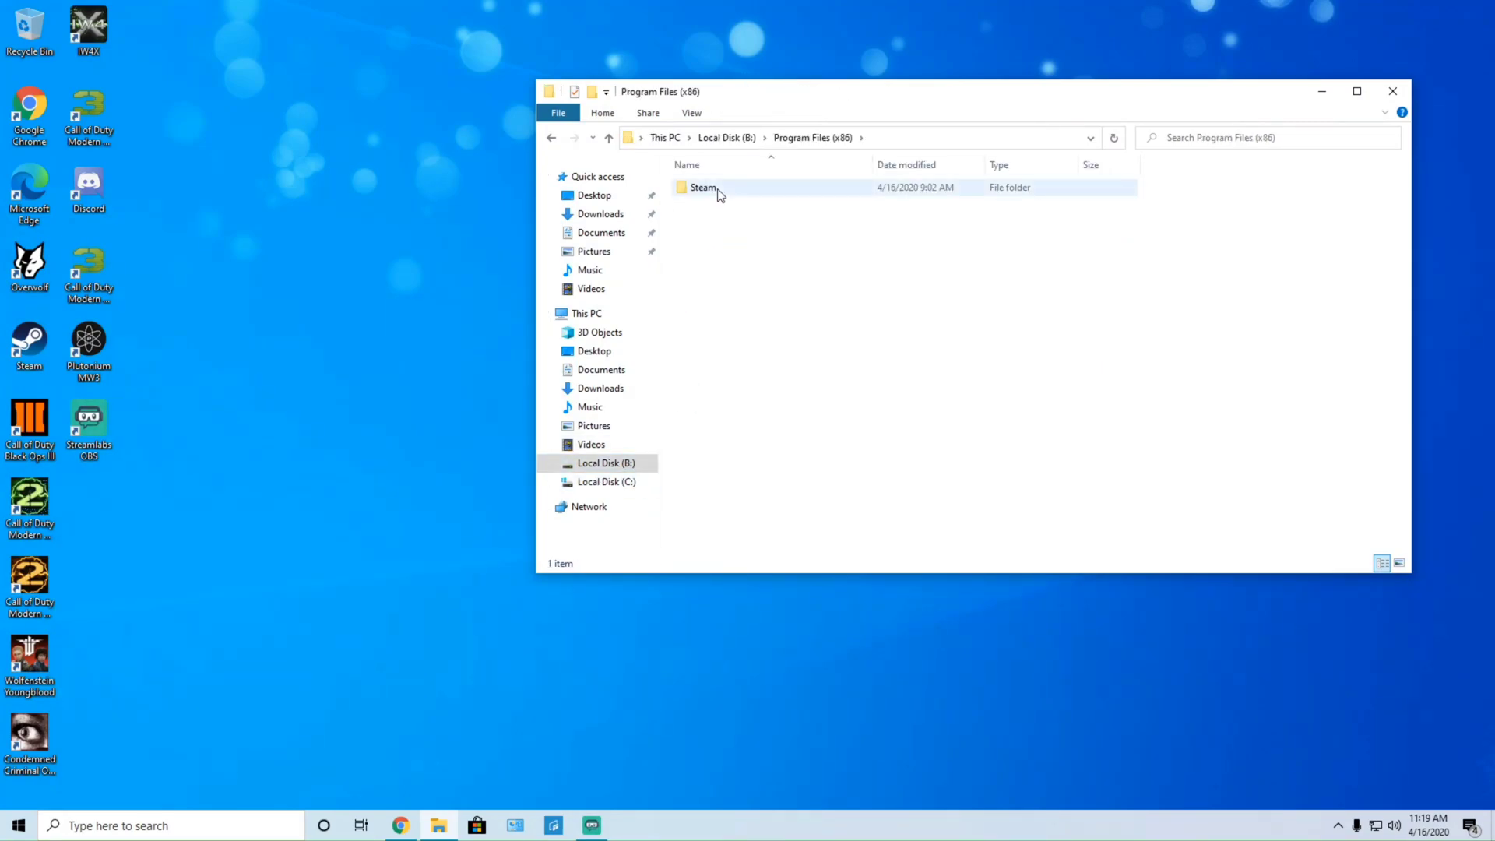
pyautogui.doubleClick(719, 188)
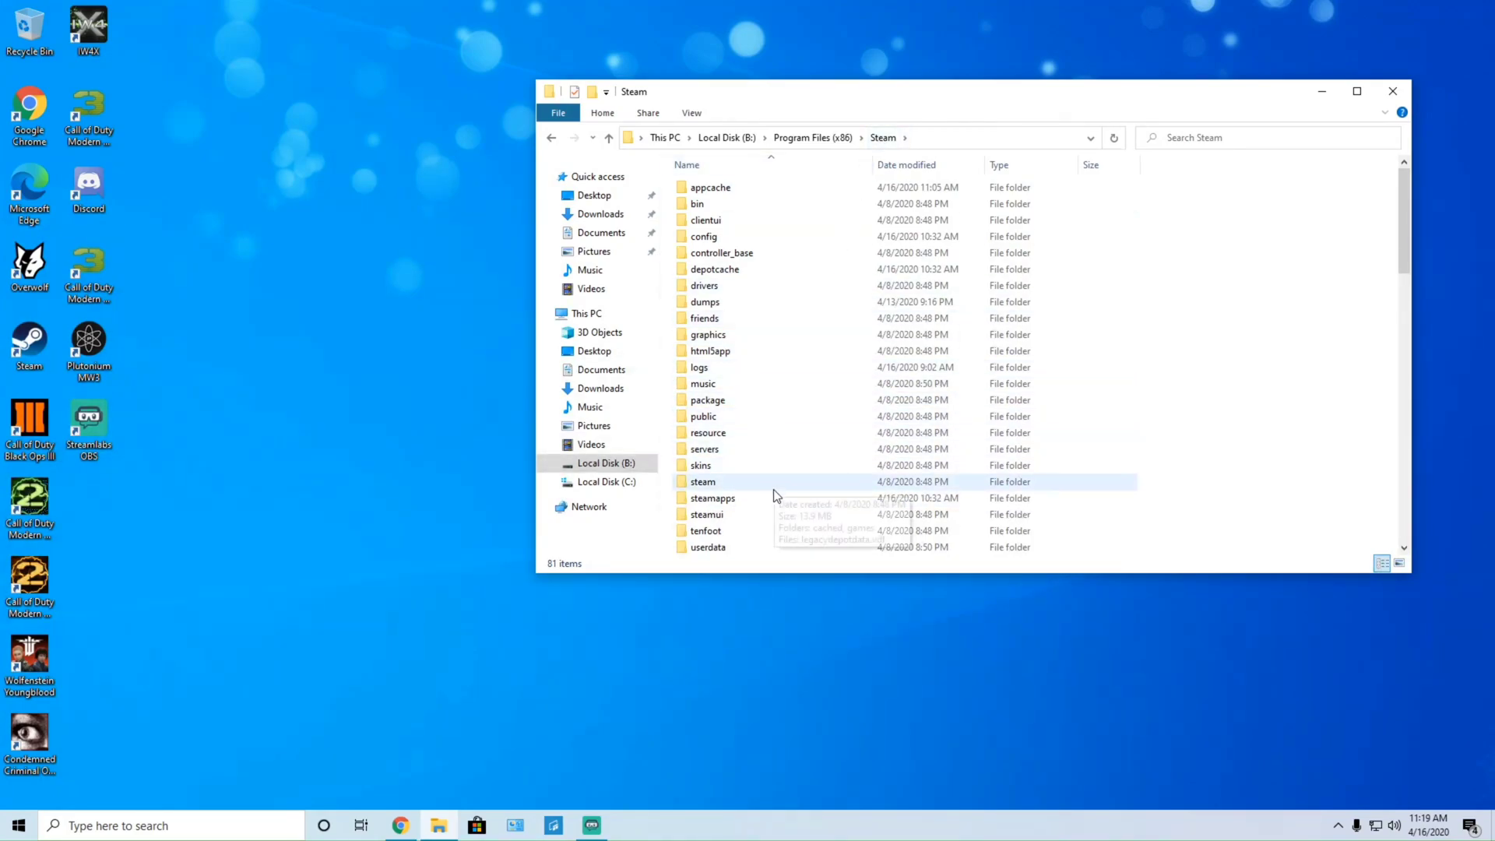
pyautogui.doubleClick(716, 498)
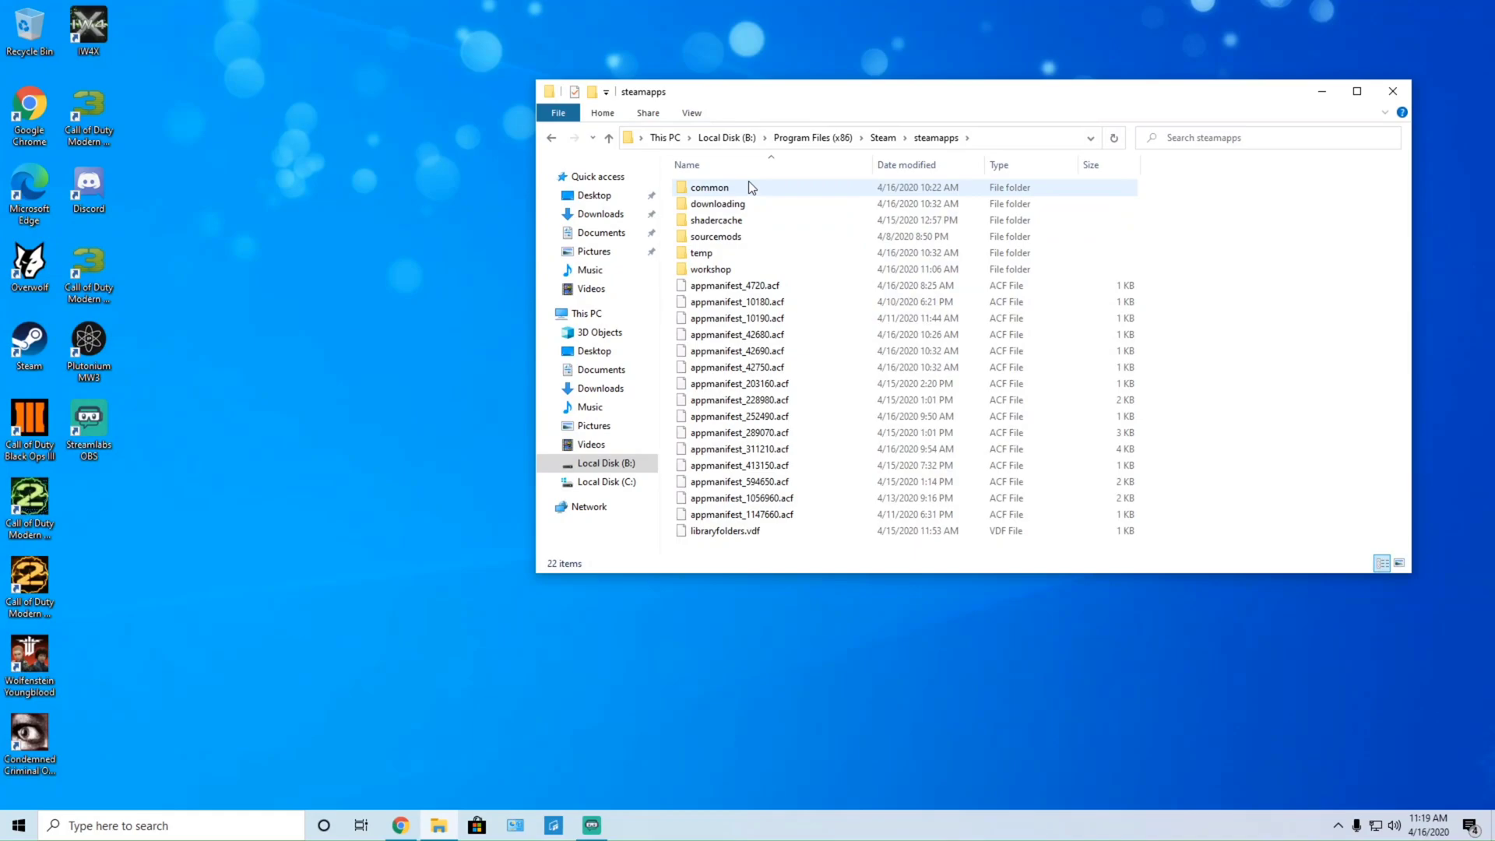
pyautogui.doubleClick(717, 190)
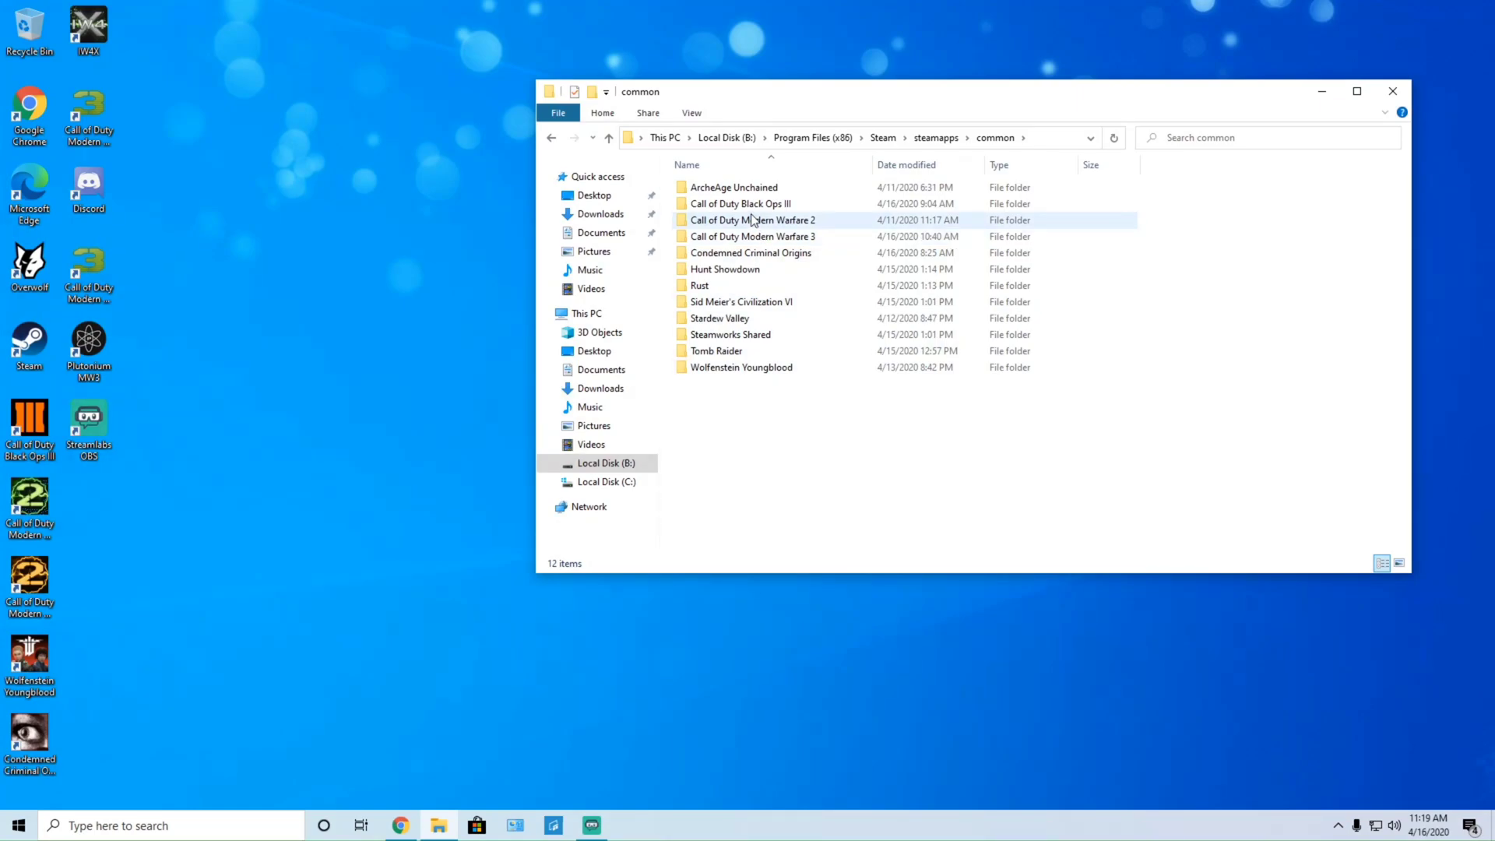
pyautogui.moveTo(752, 220)
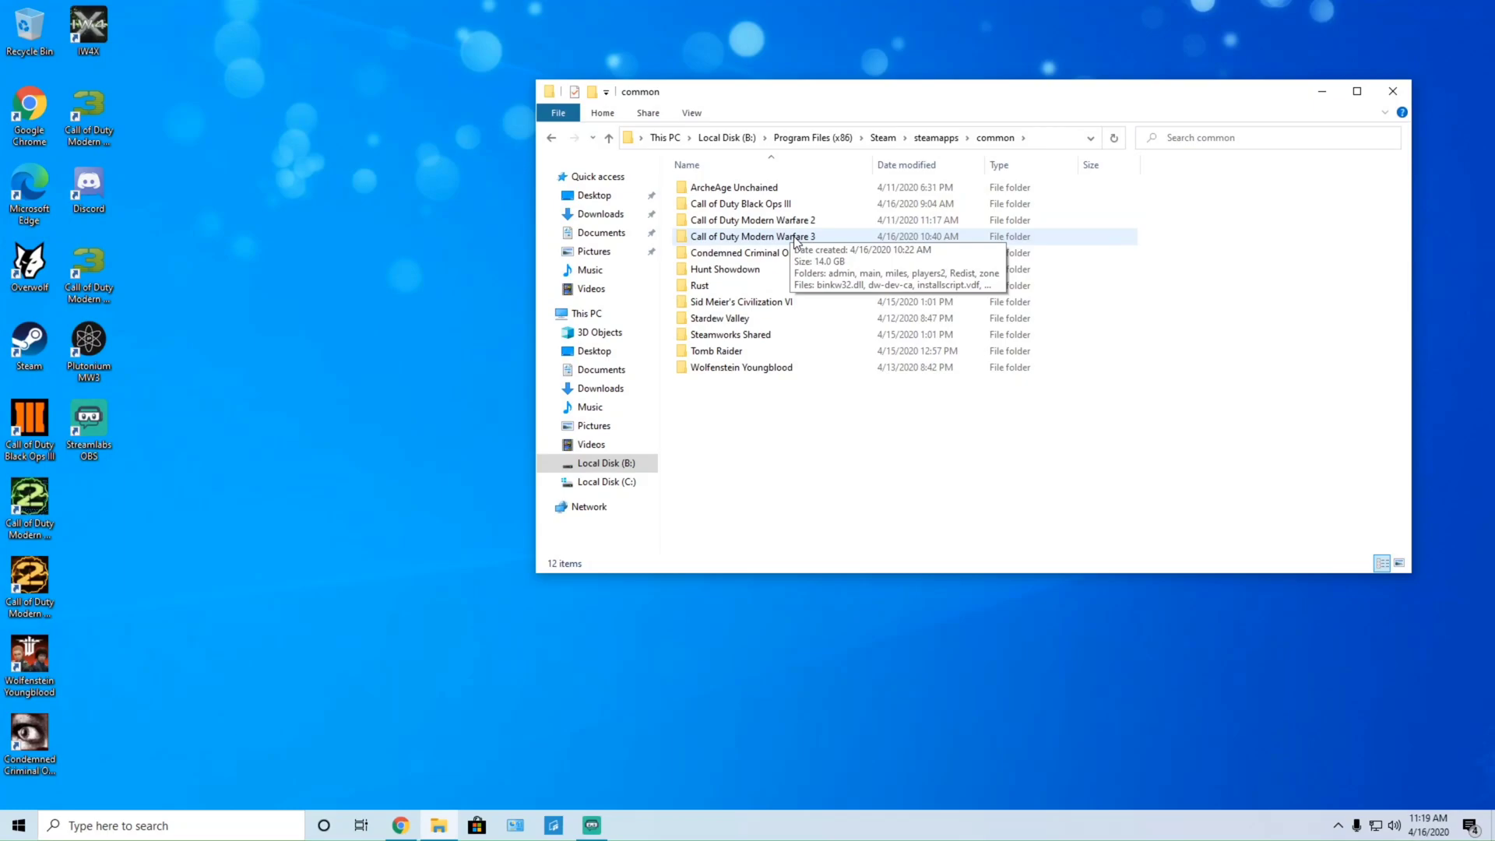
pyautogui.doubleClick(796, 237)
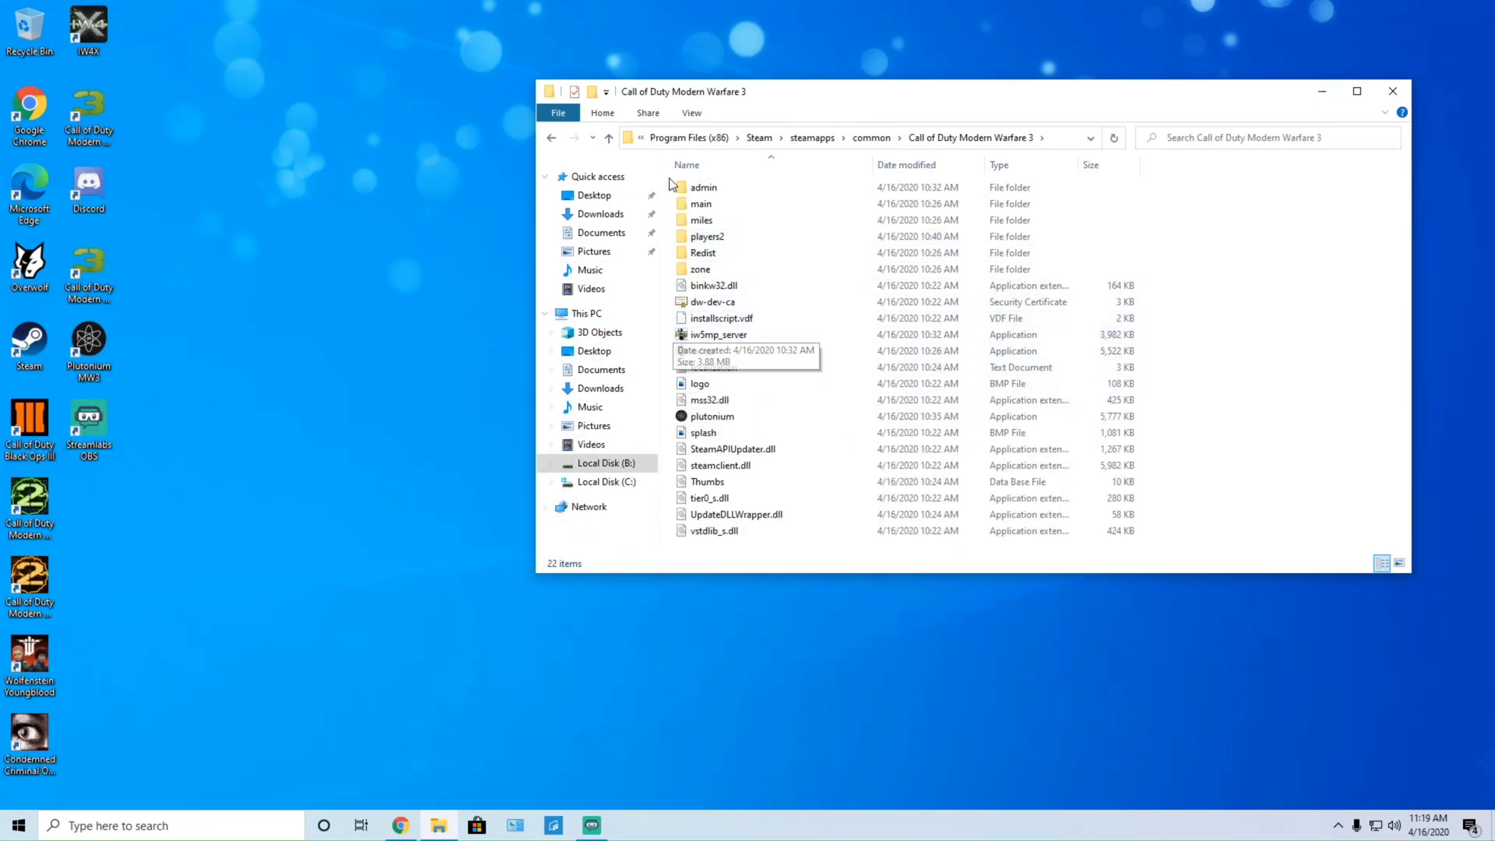
# Open Downloads in a separate Explorer window and position it beside the MW3 folder
pyautogui.rightClick(620, 397)
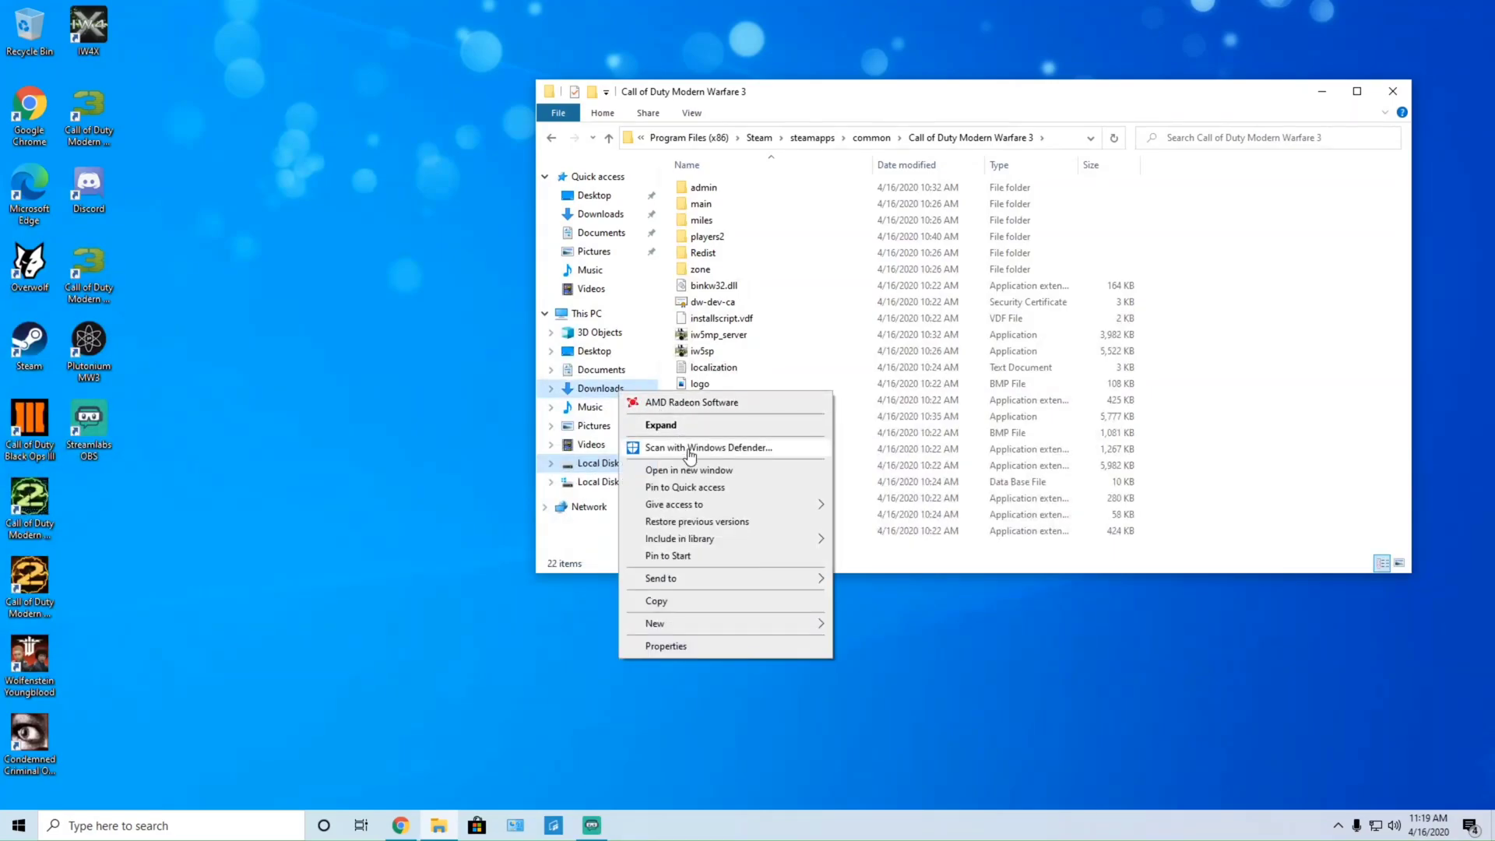
pyautogui.click(692, 475)
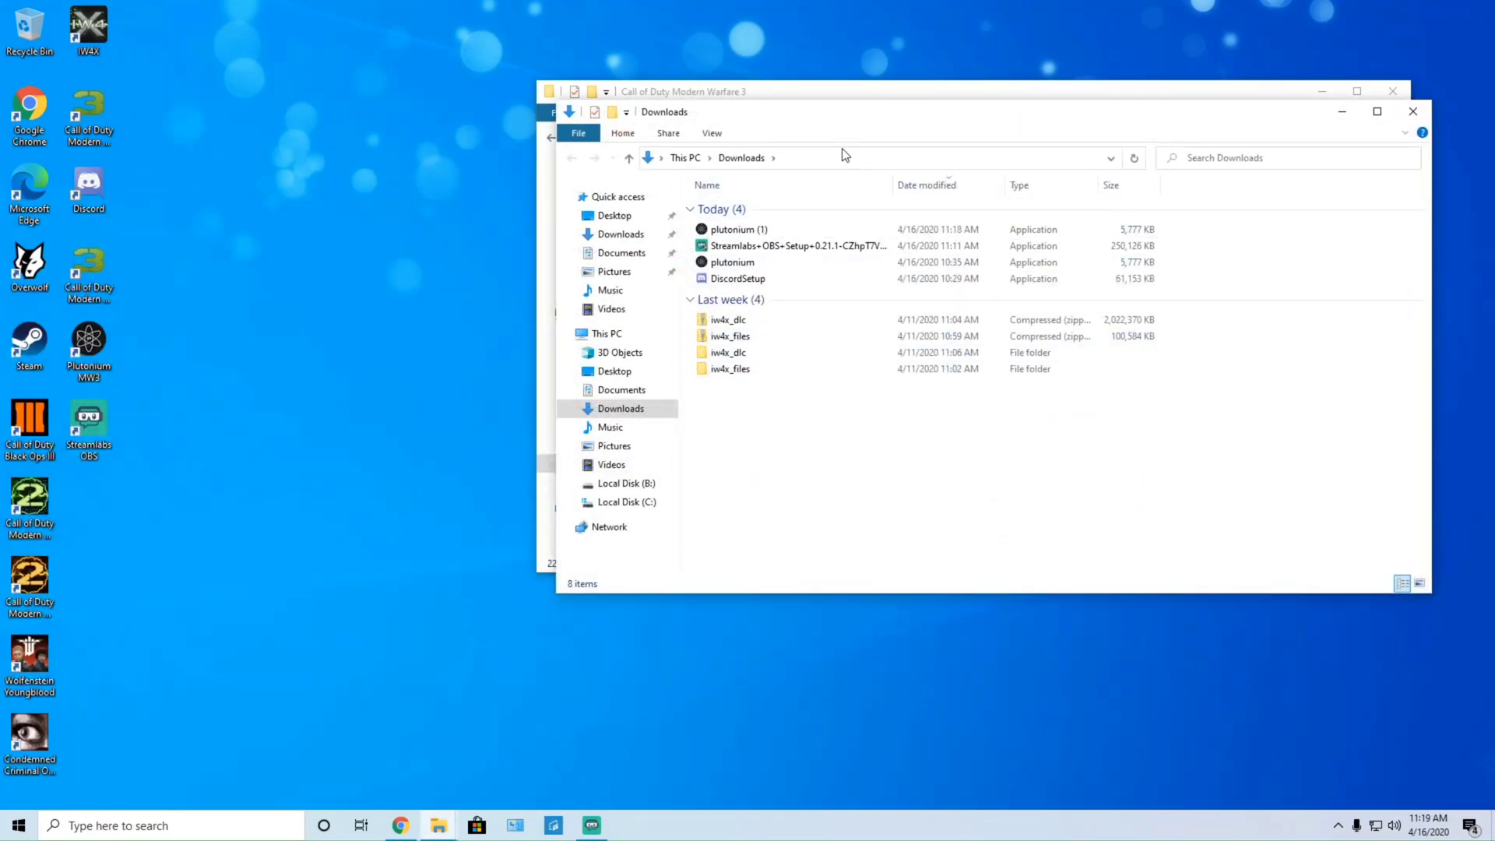
pyautogui.moveTo(862, 127); pyautogui.dragTo(365, 409)
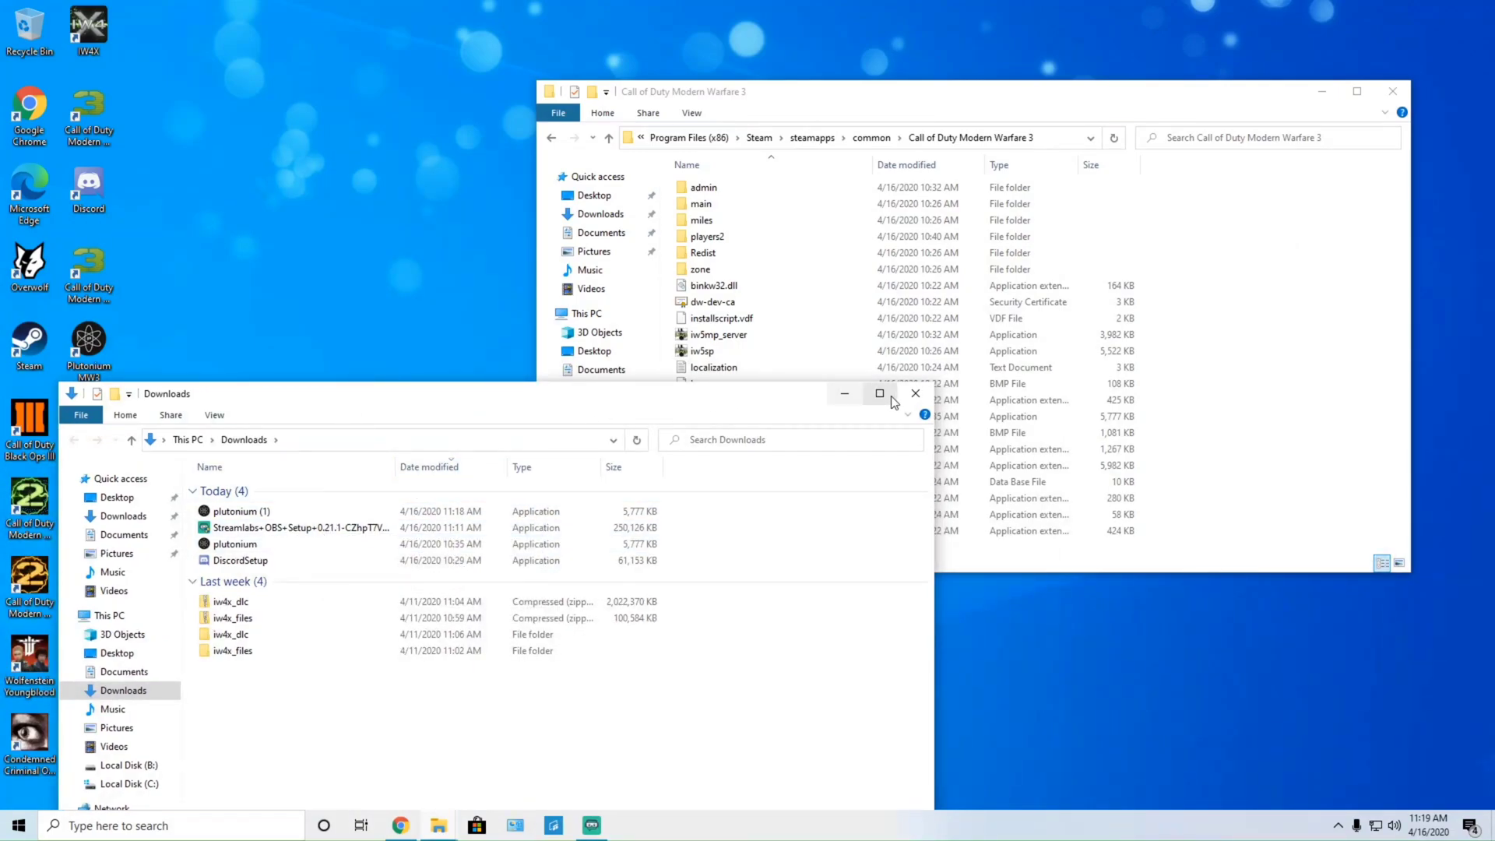
pyautogui.click(870, 115)
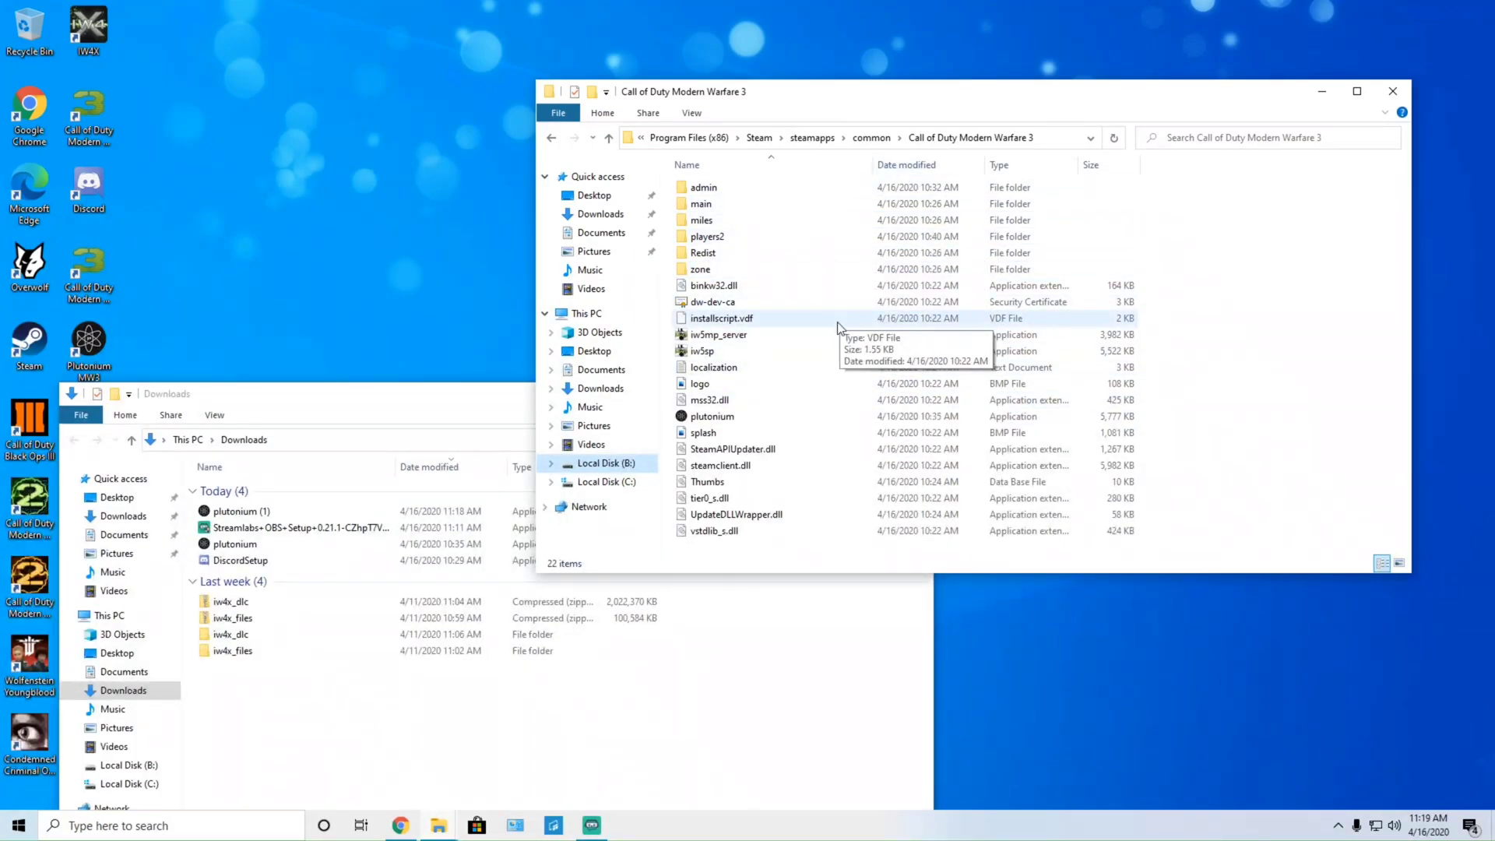
pyautogui.click(496, 409)
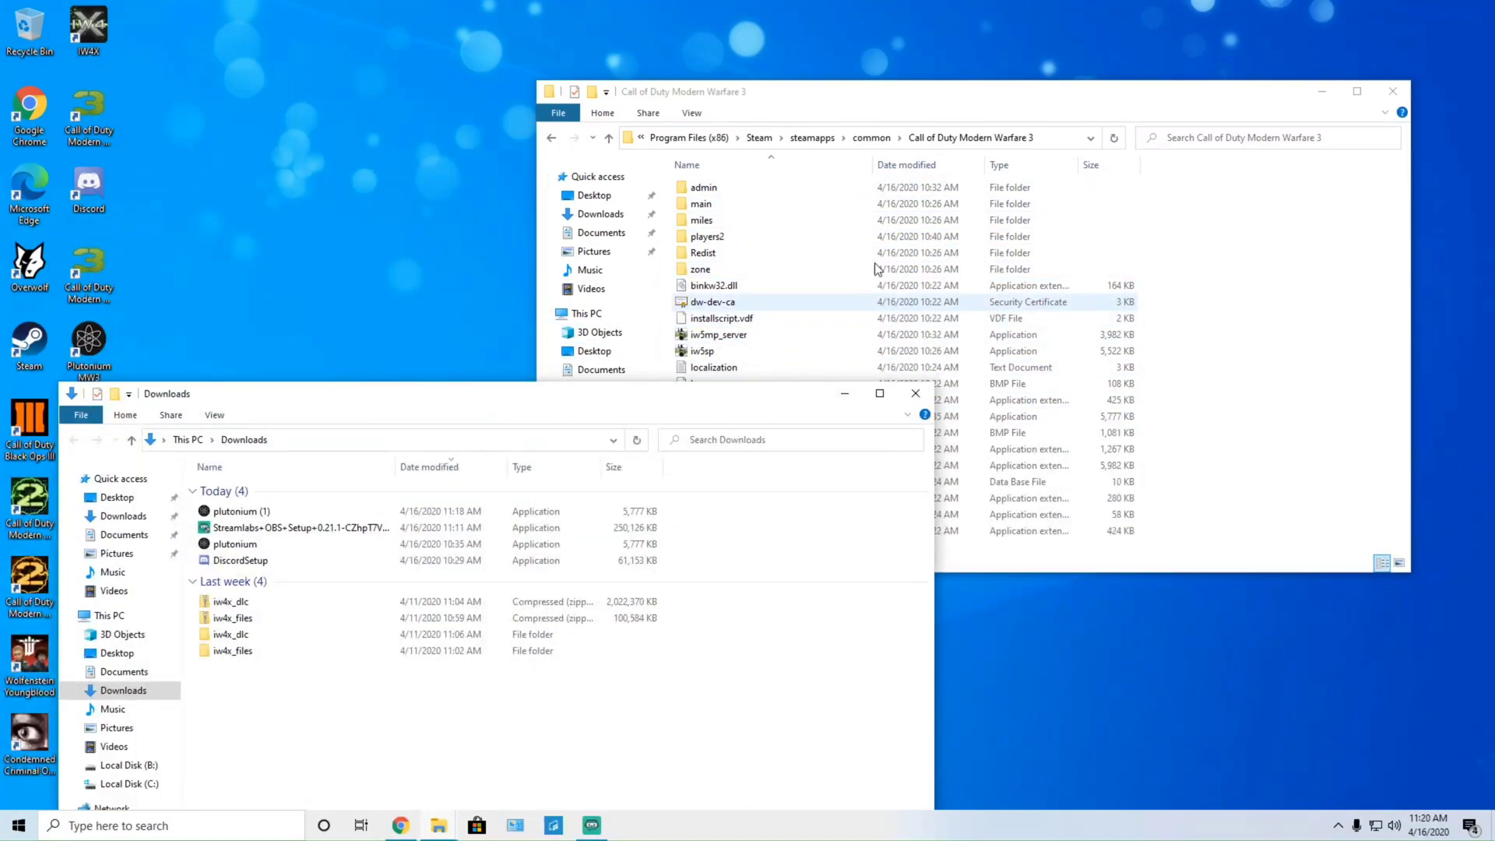
pyautogui.click(908, 399)
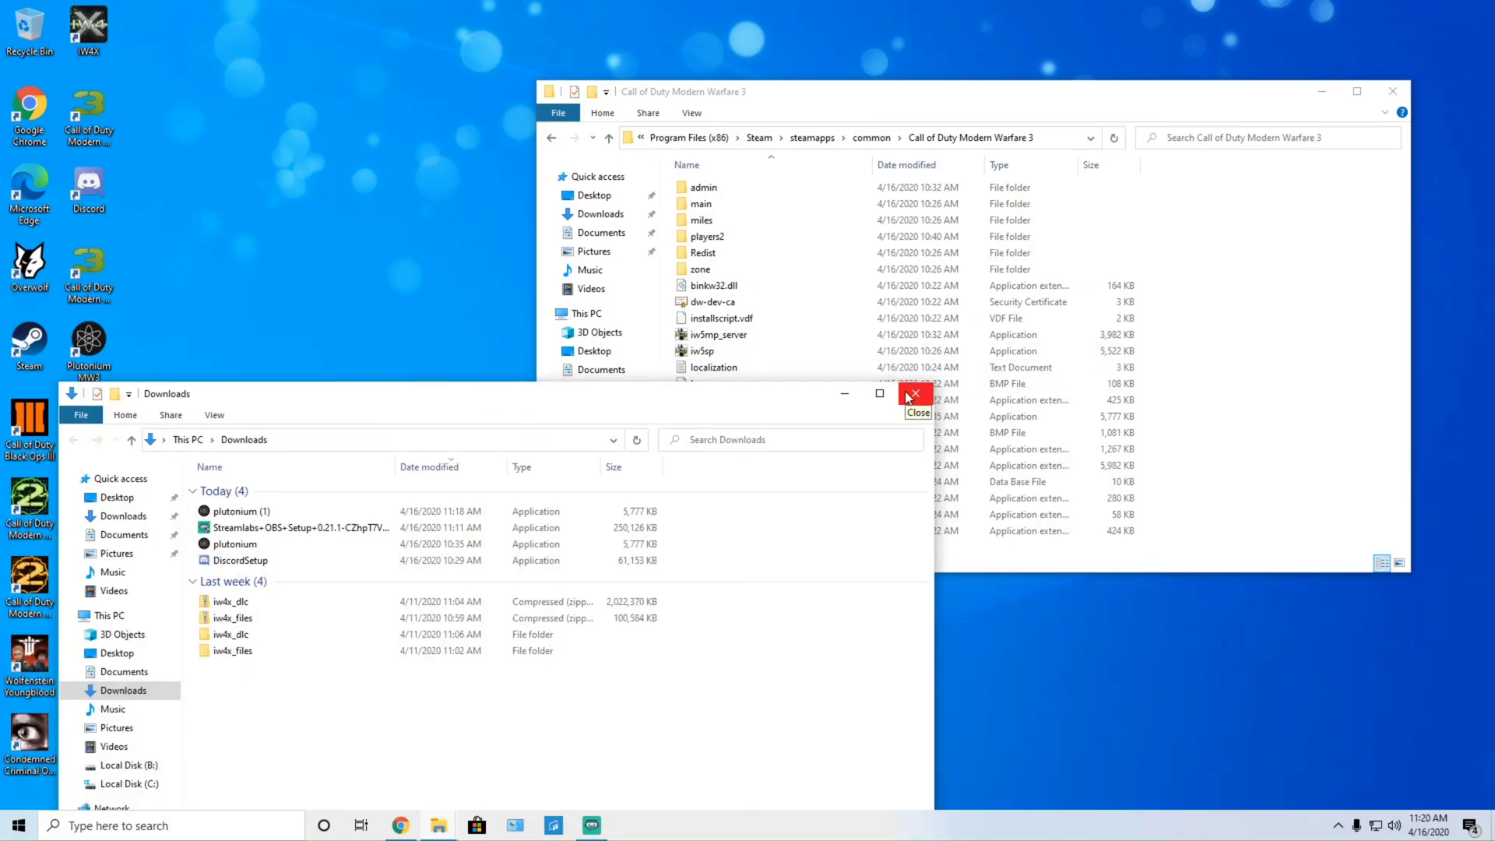
# Close the Downloads window and bring up Windows Security's quick actions from the tray shield icon
pyautogui.click(907, 395)
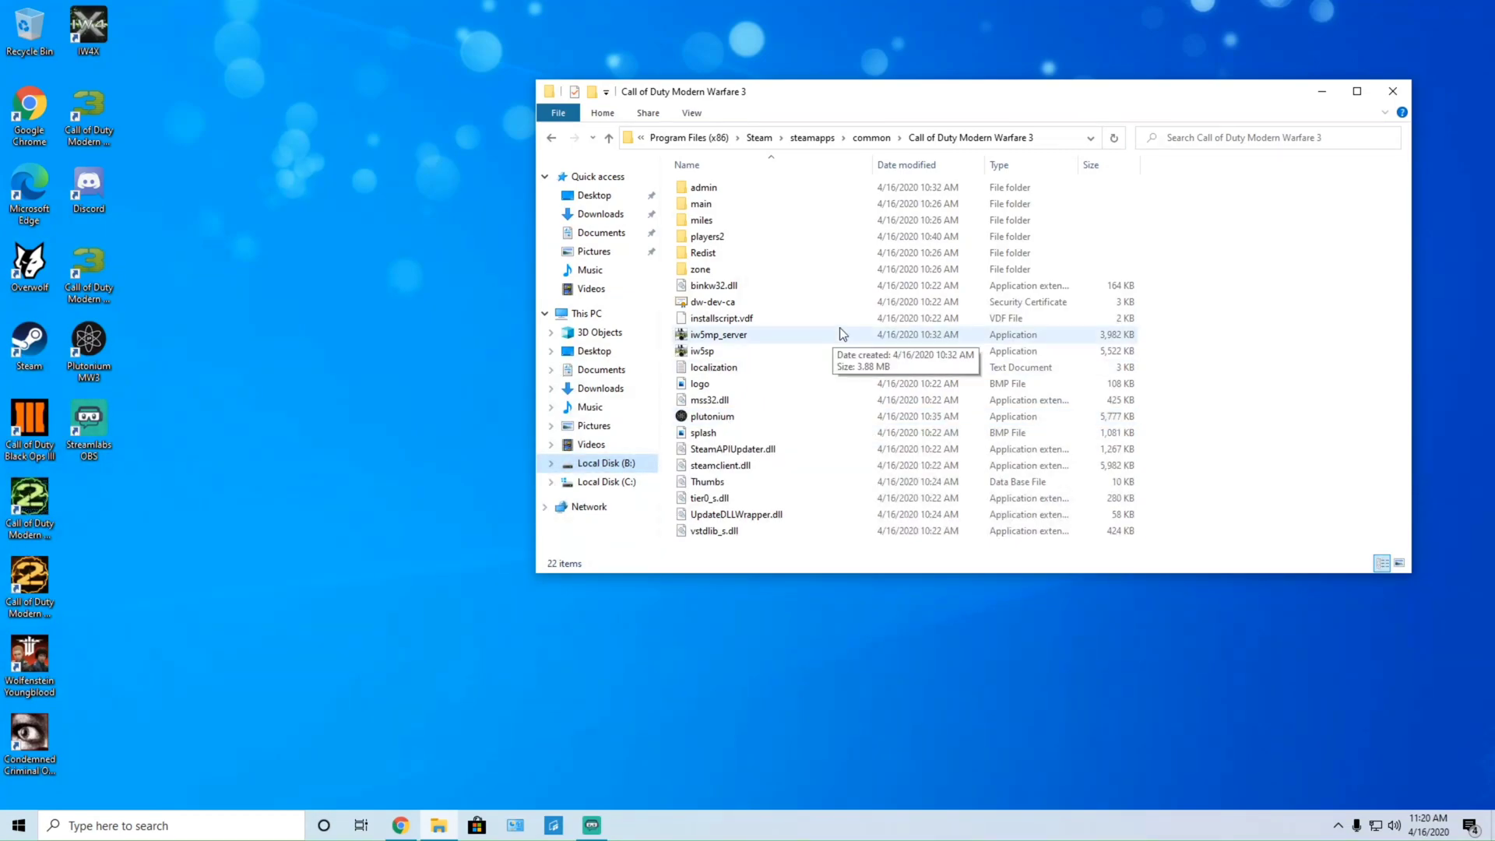
pyautogui.click(1340, 825)
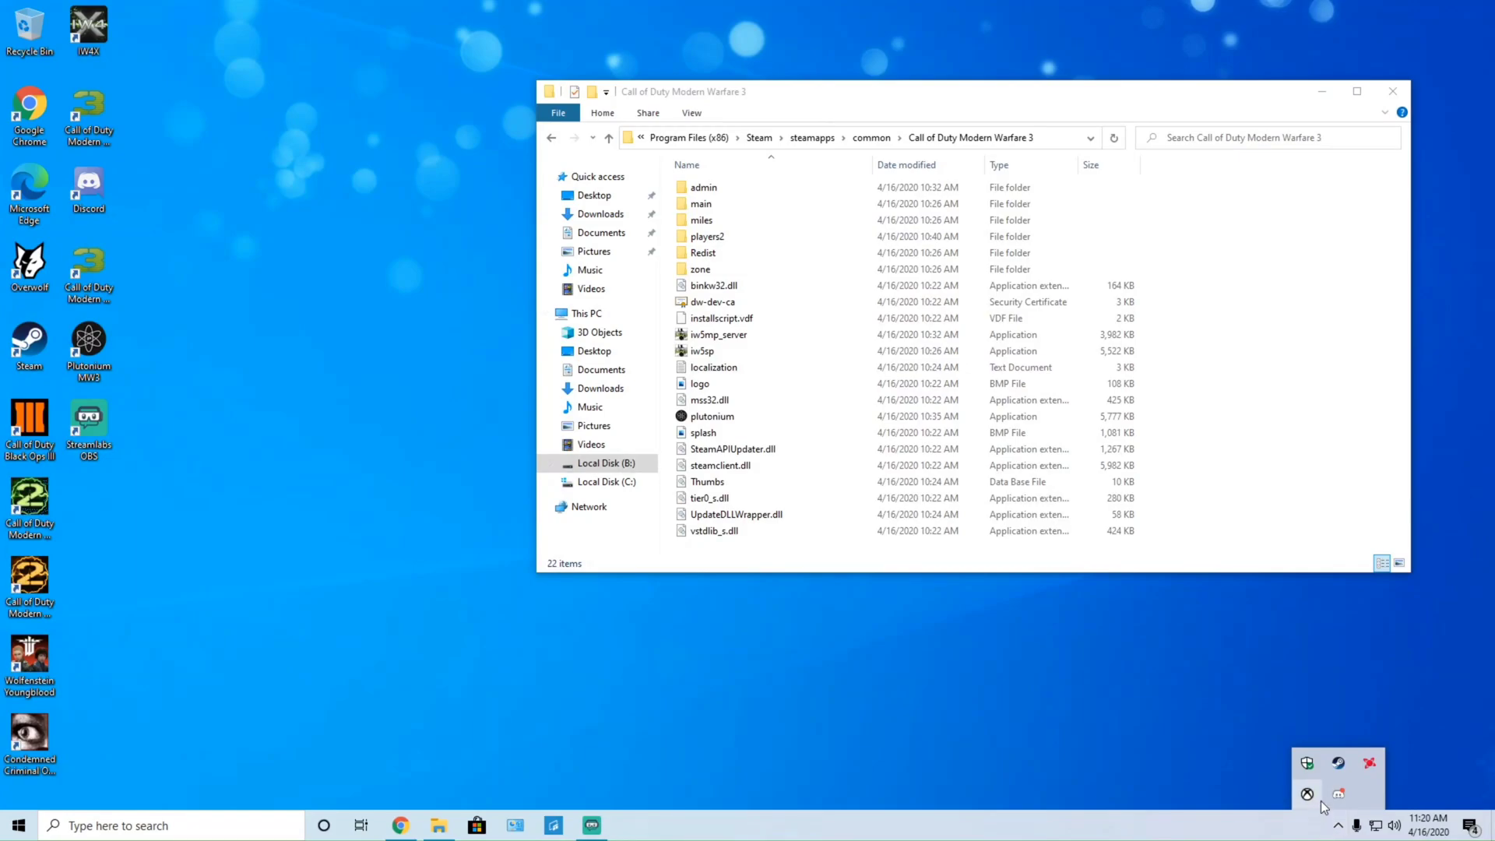
pyautogui.rightClick(1310, 762)
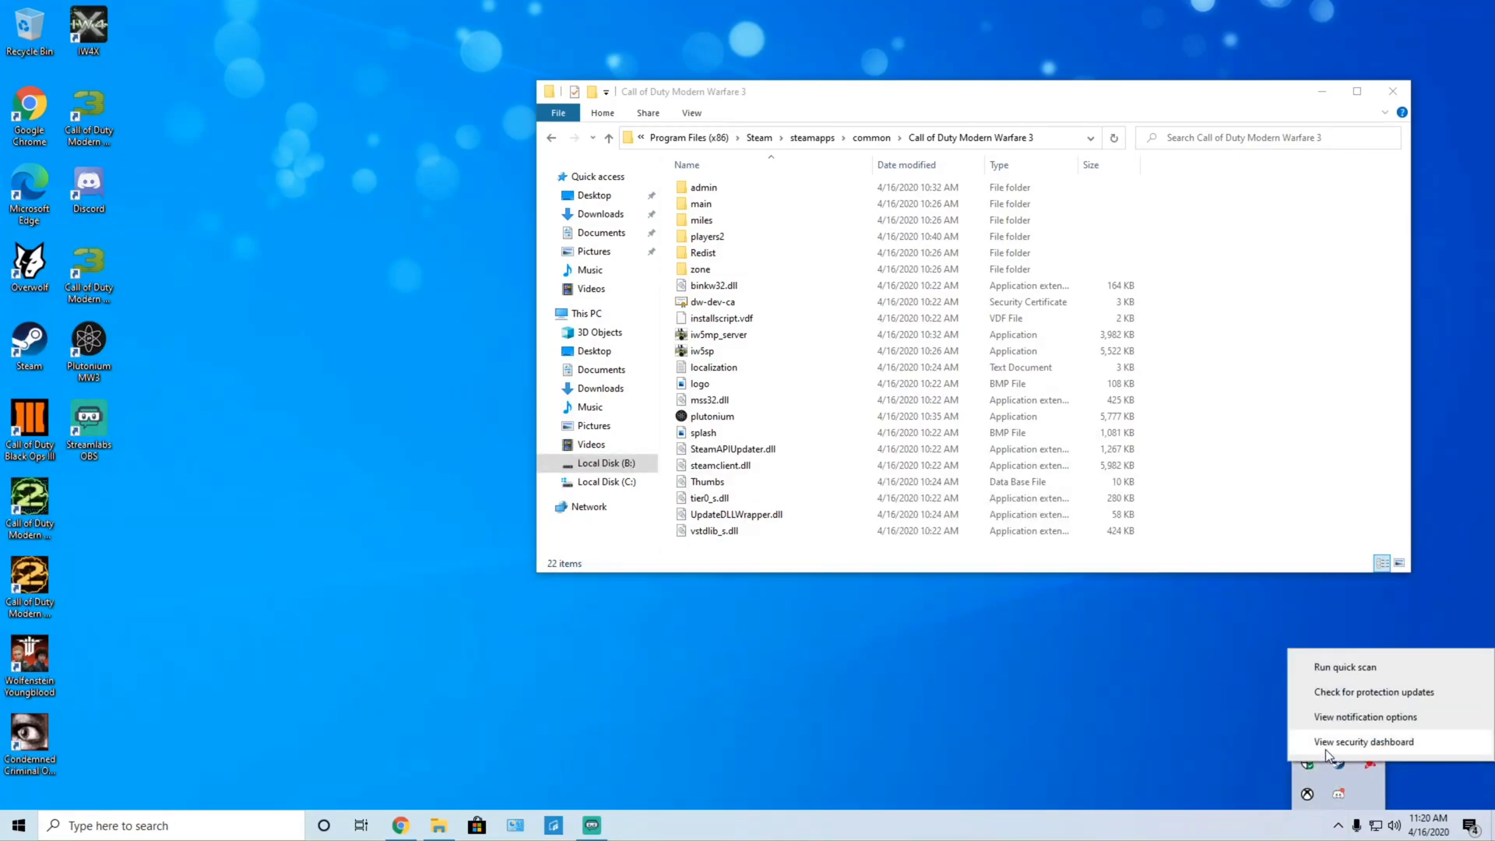
# From the security dashboard, go to Firewall & network protection and open Allow an app through firewall
pyautogui.click(1325, 744)
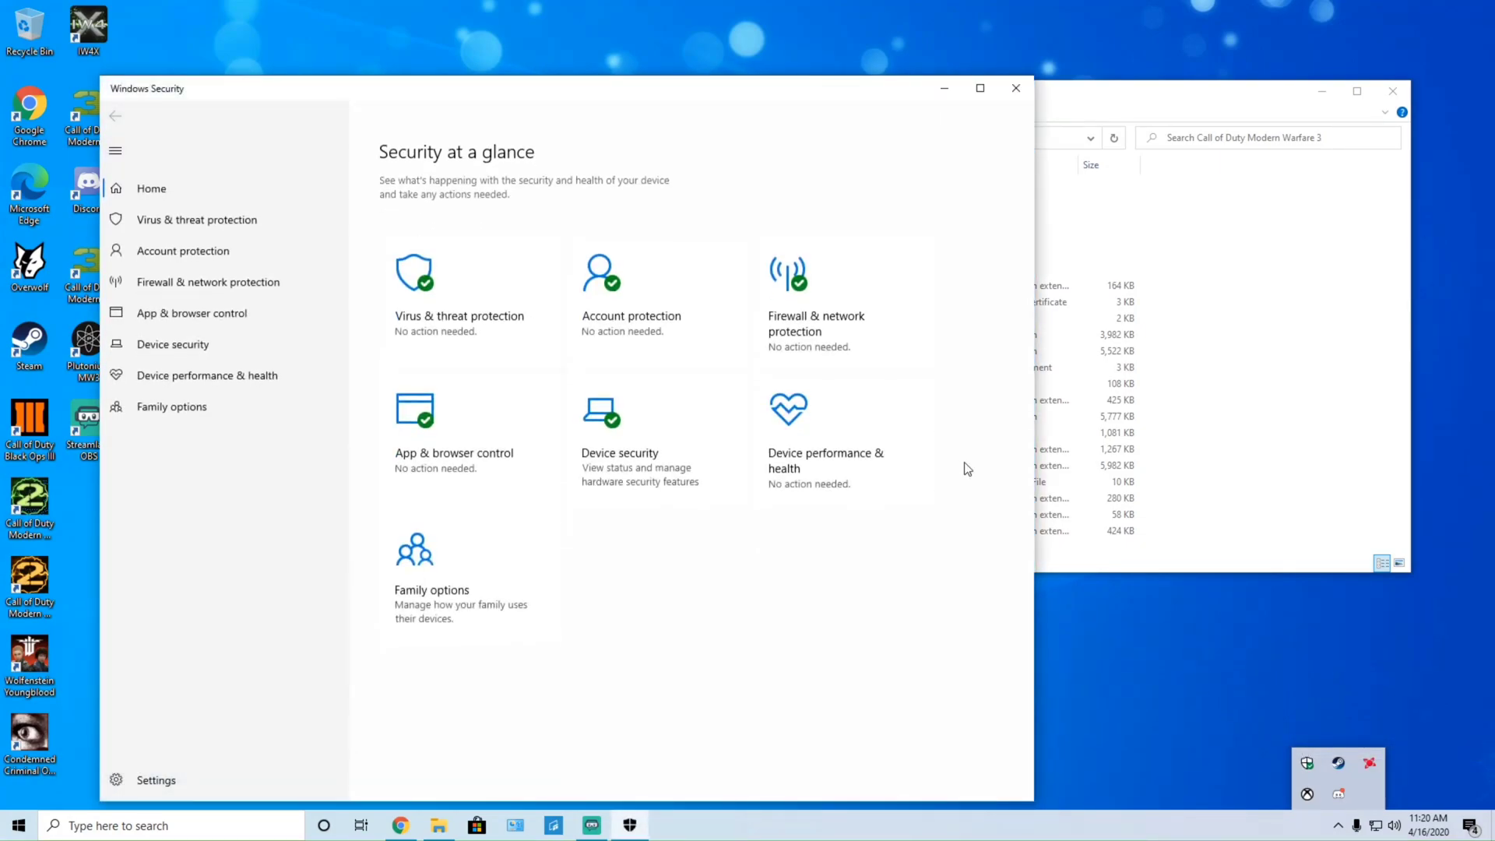
pyautogui.click(858, 353)
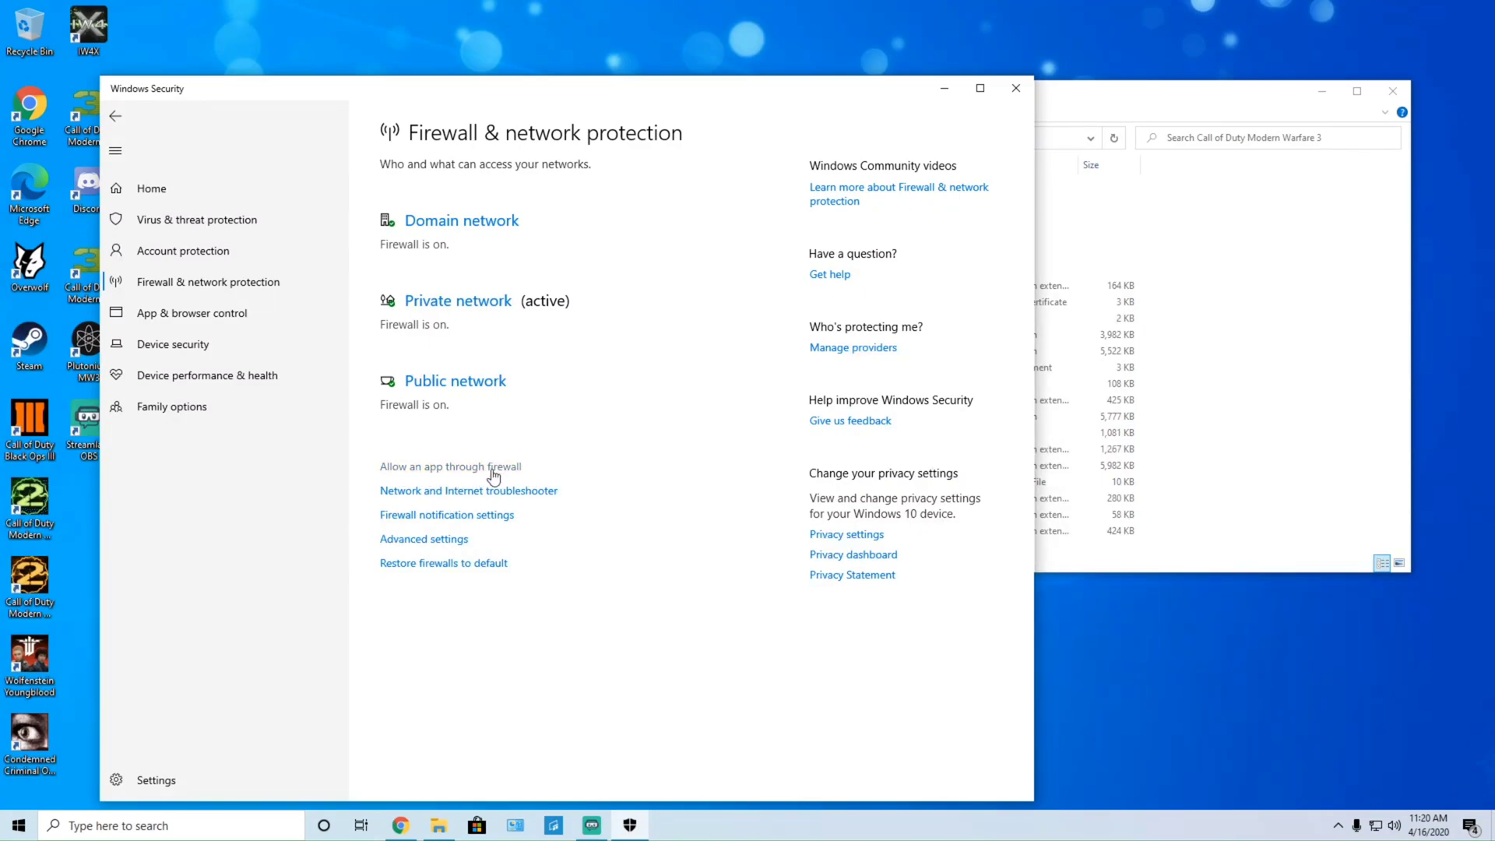
pyautogui.click(505, 466)
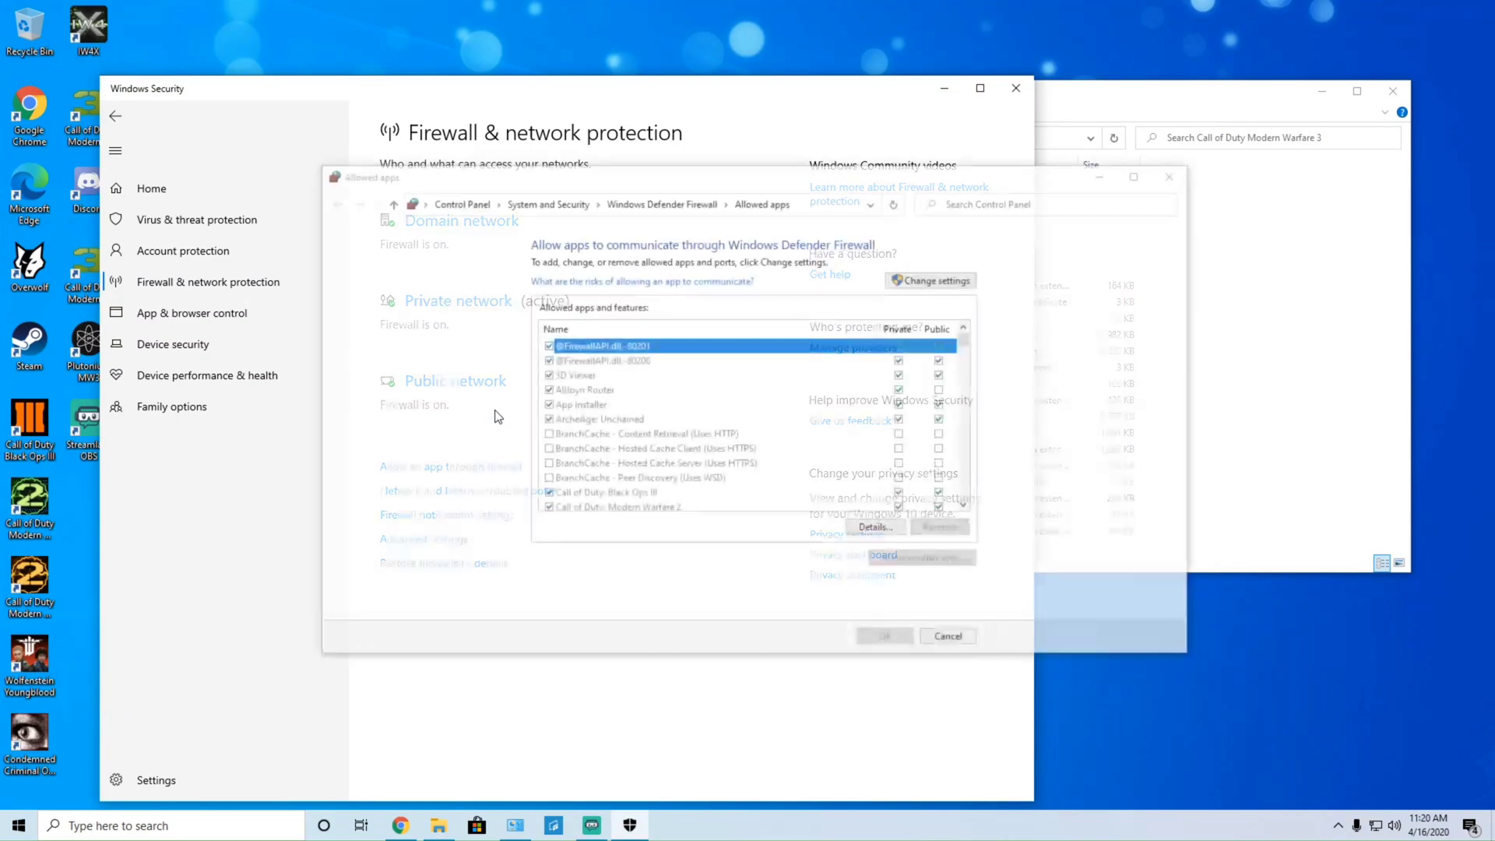
# Enable Change settings, check an entry's Details, then open Allow another app and cancel Browse
pyautogui.click(934, 280)
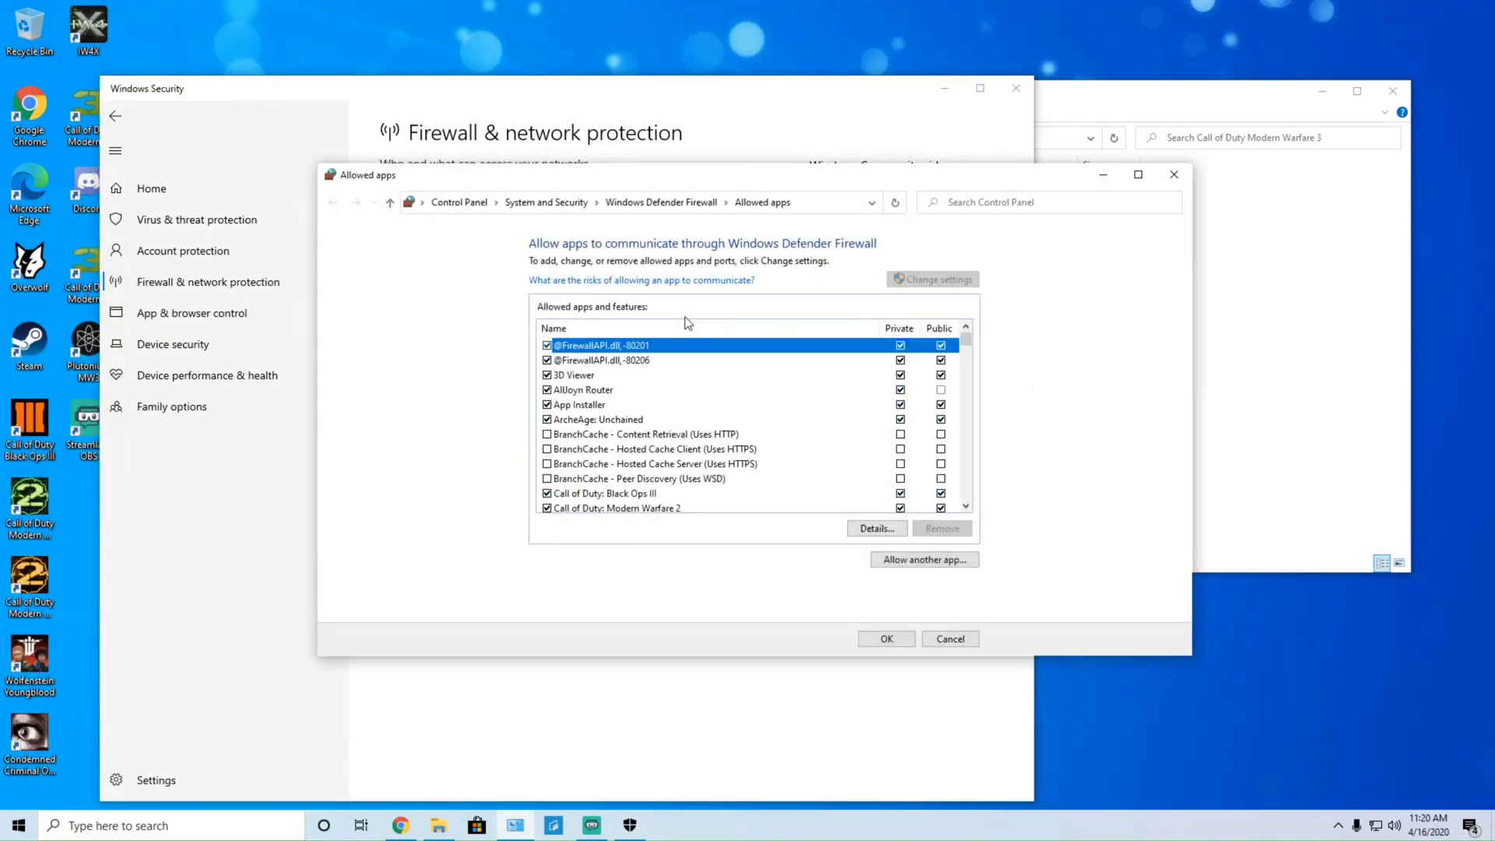
pyautogui.click(888, 531)
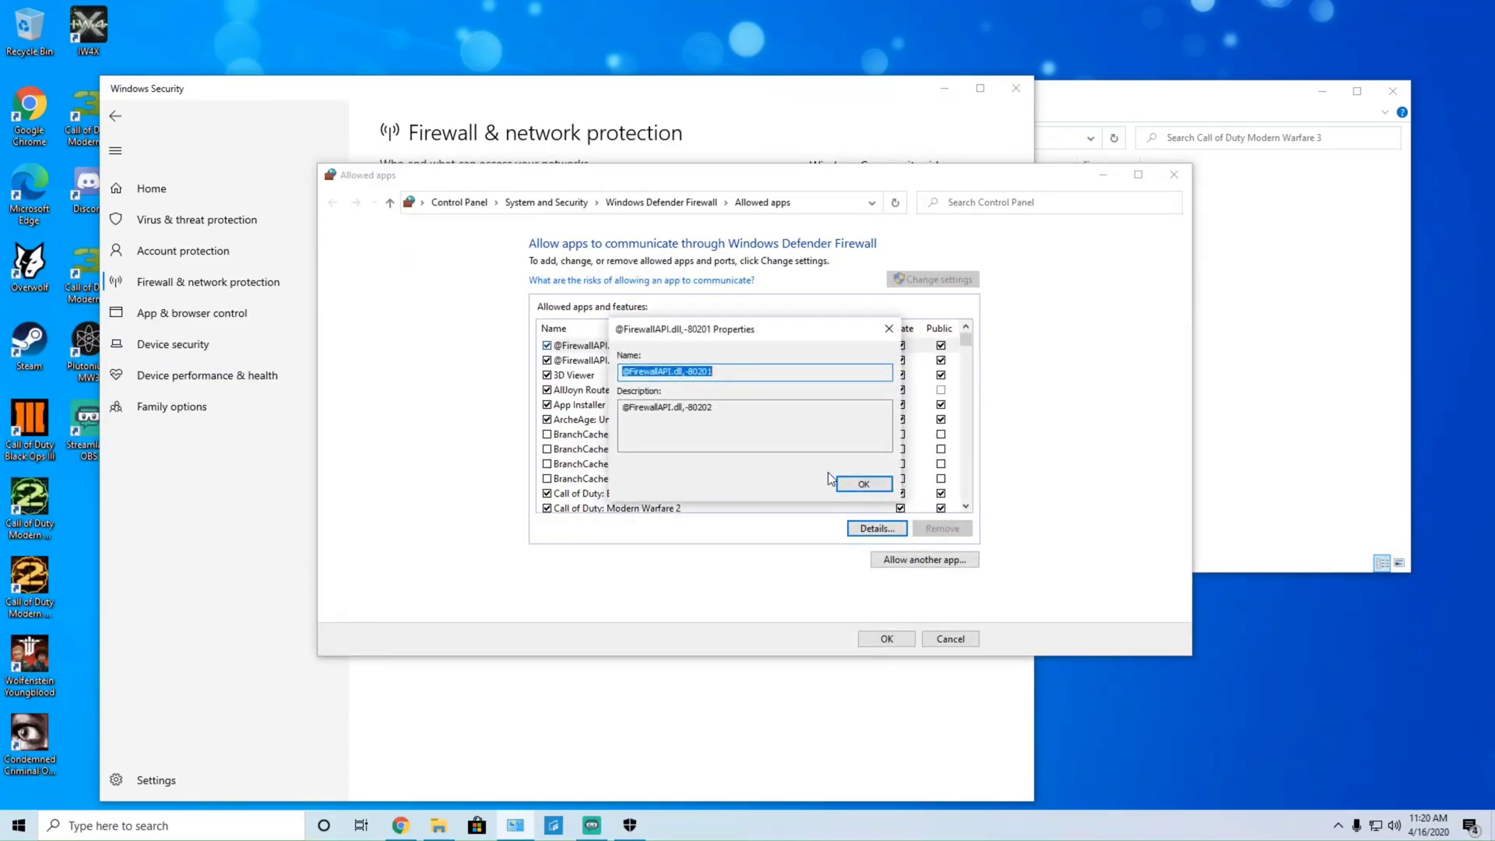
pyautogui.click(860, 484)
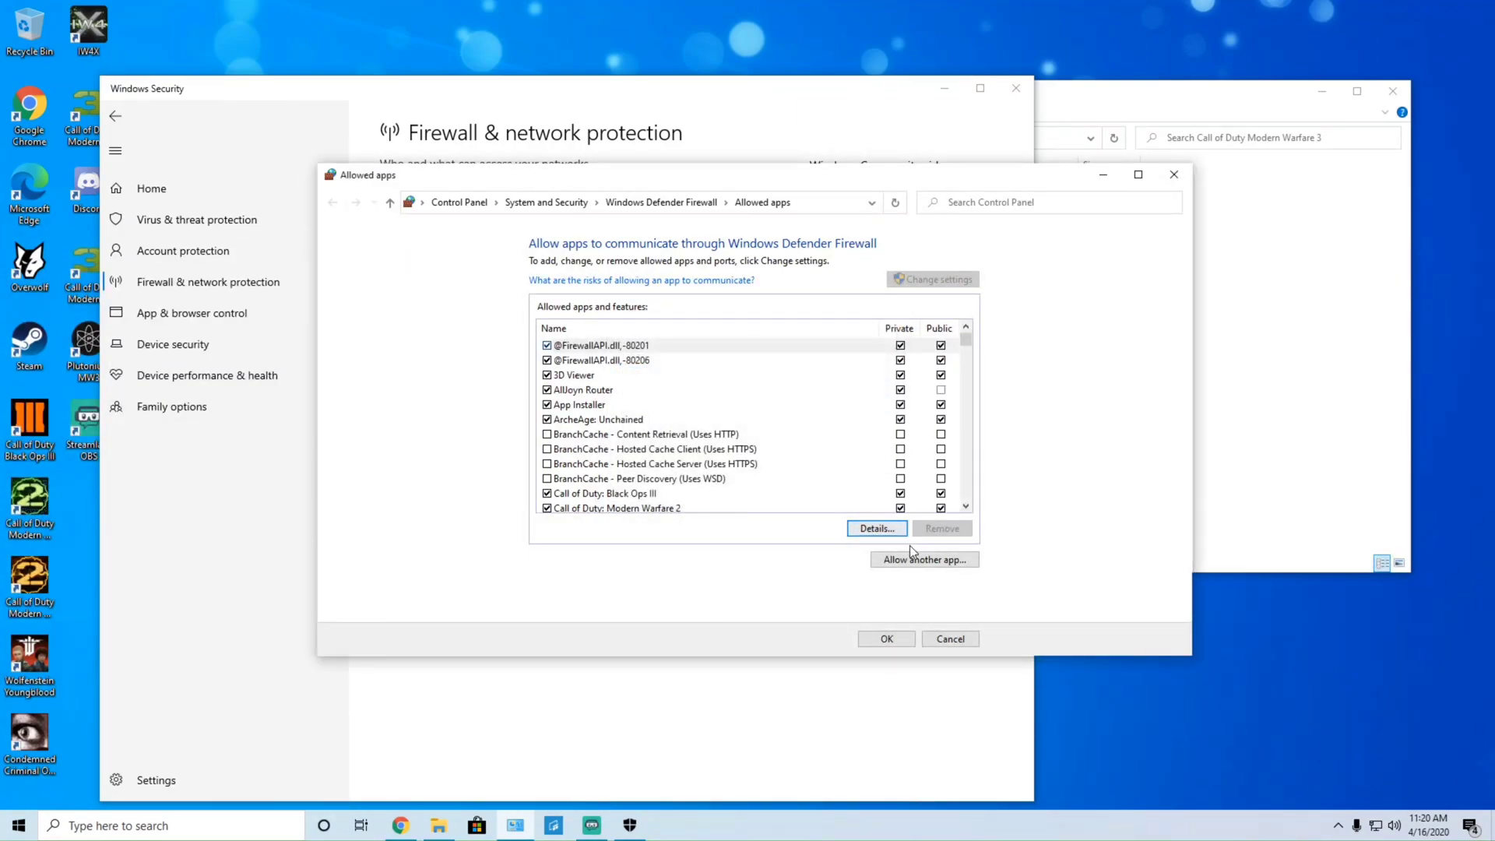
pyautogui.click(923, 561)
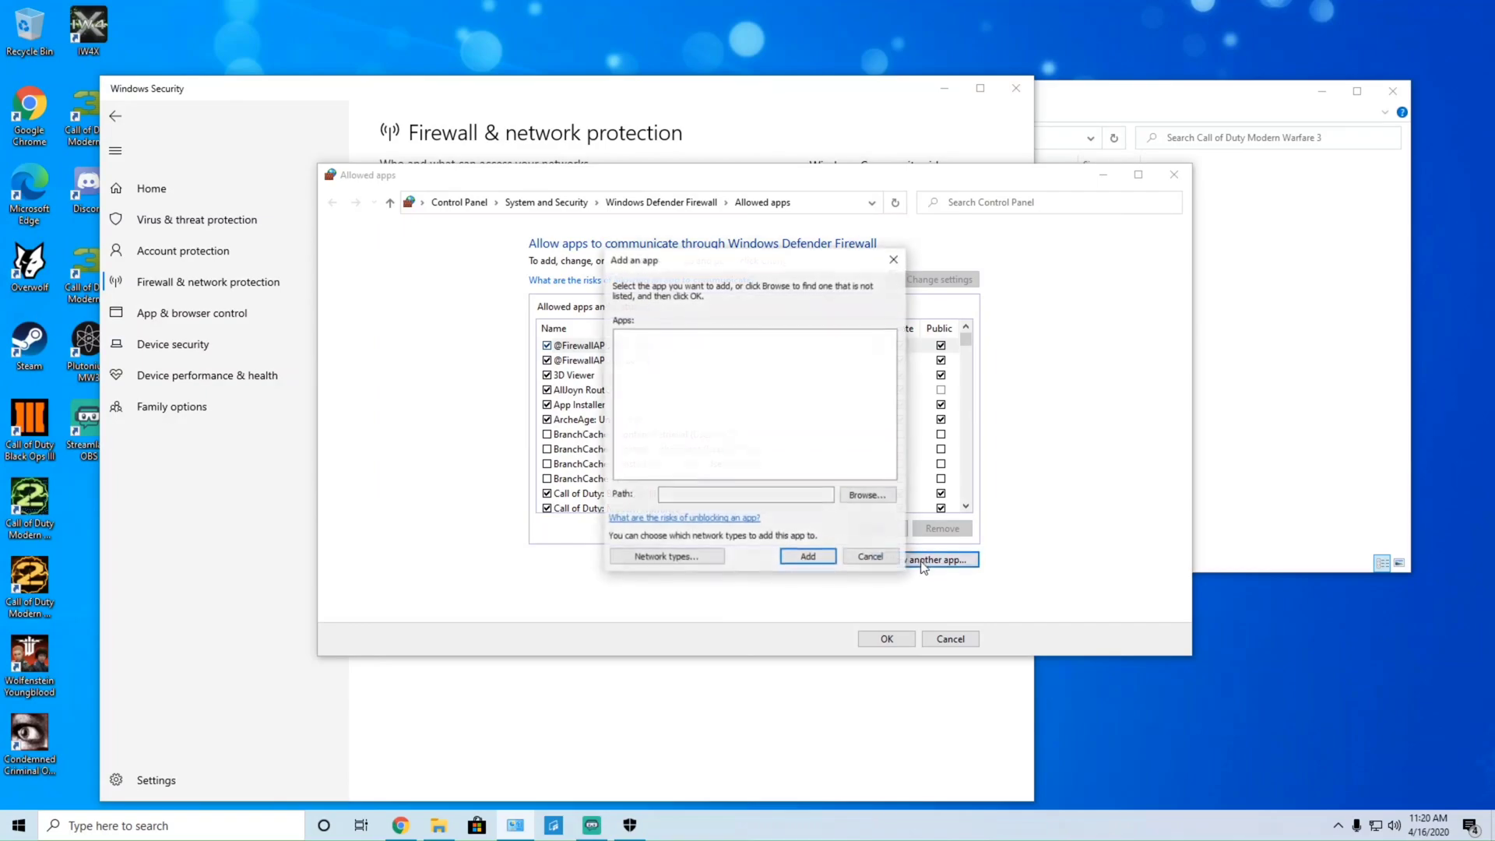
pyautogui.click(864, 496)
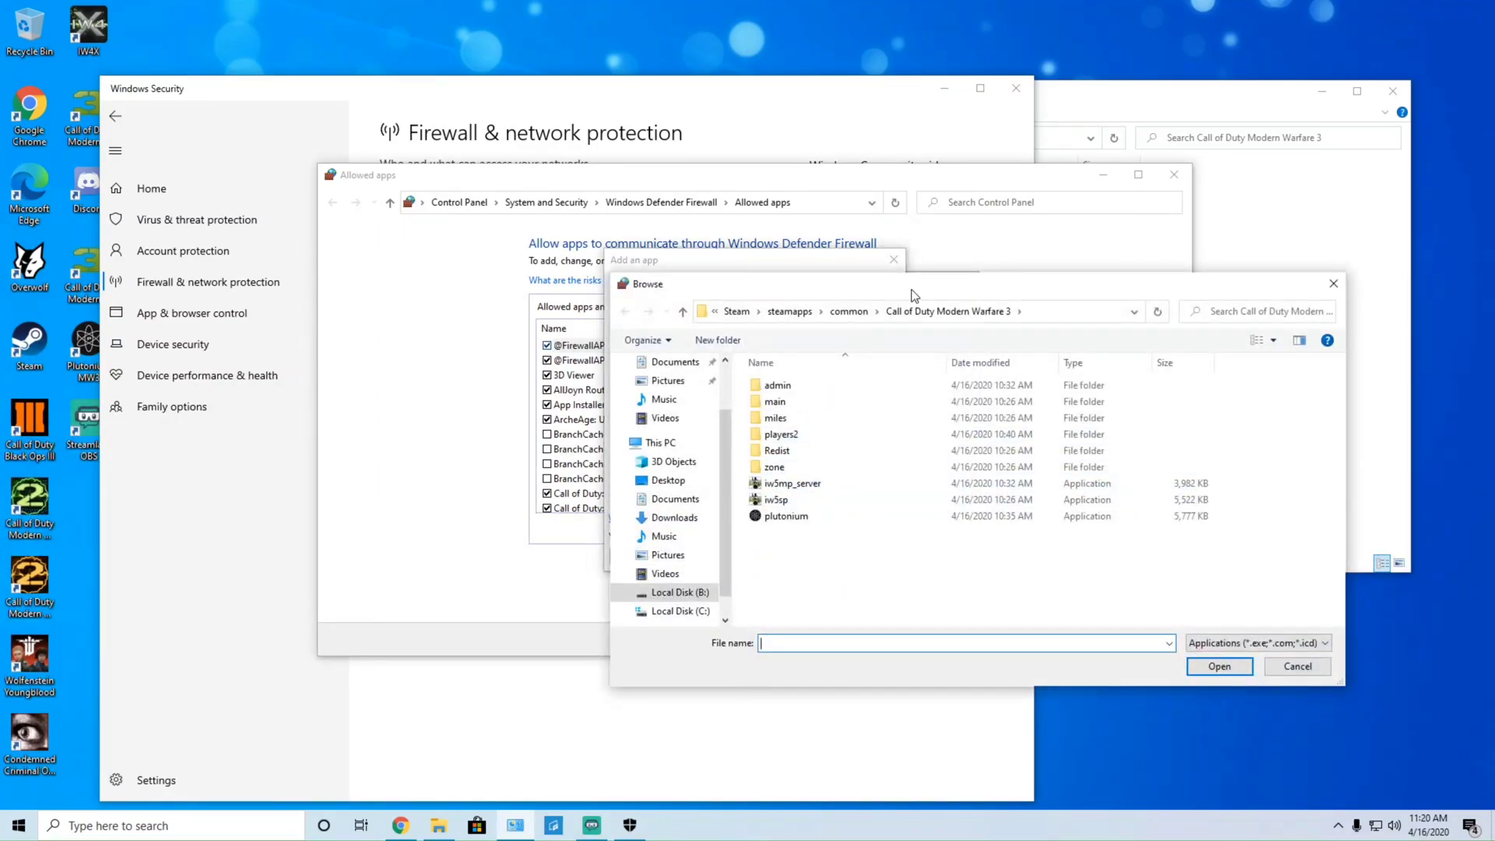
pyautogui.moveTo(913, 290); pyautogui.dragTo(795, 299)
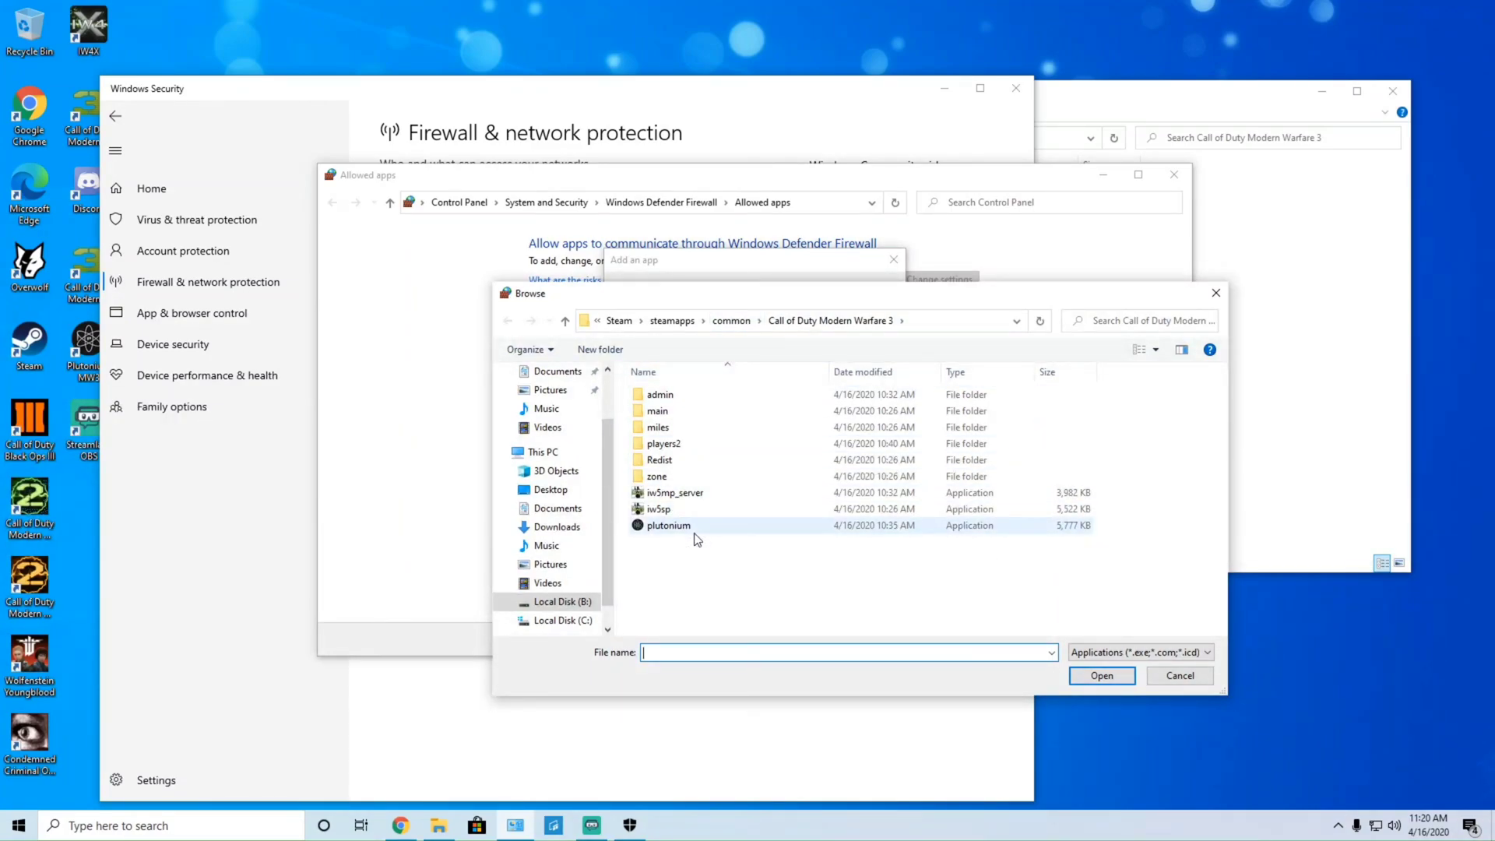
pyautogui.click(1180, 676)
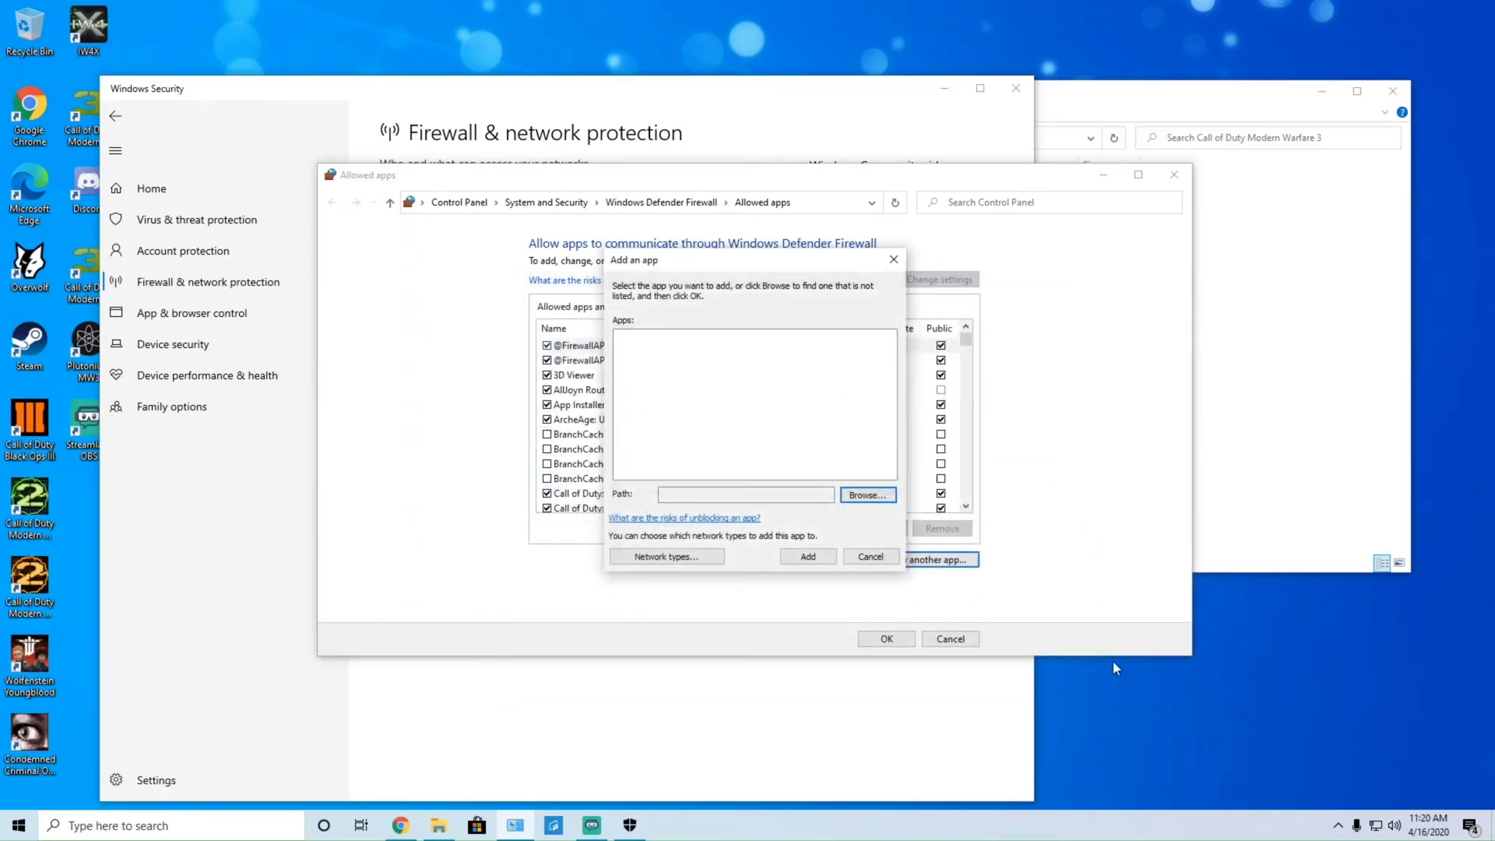
# Cancel Add an app, then select the plutonium and plutonium-bootstrapper-win32.exe allowed entries
pyautogui.click(872, 557)
pyautogui.scroll(-3, 711, 421)
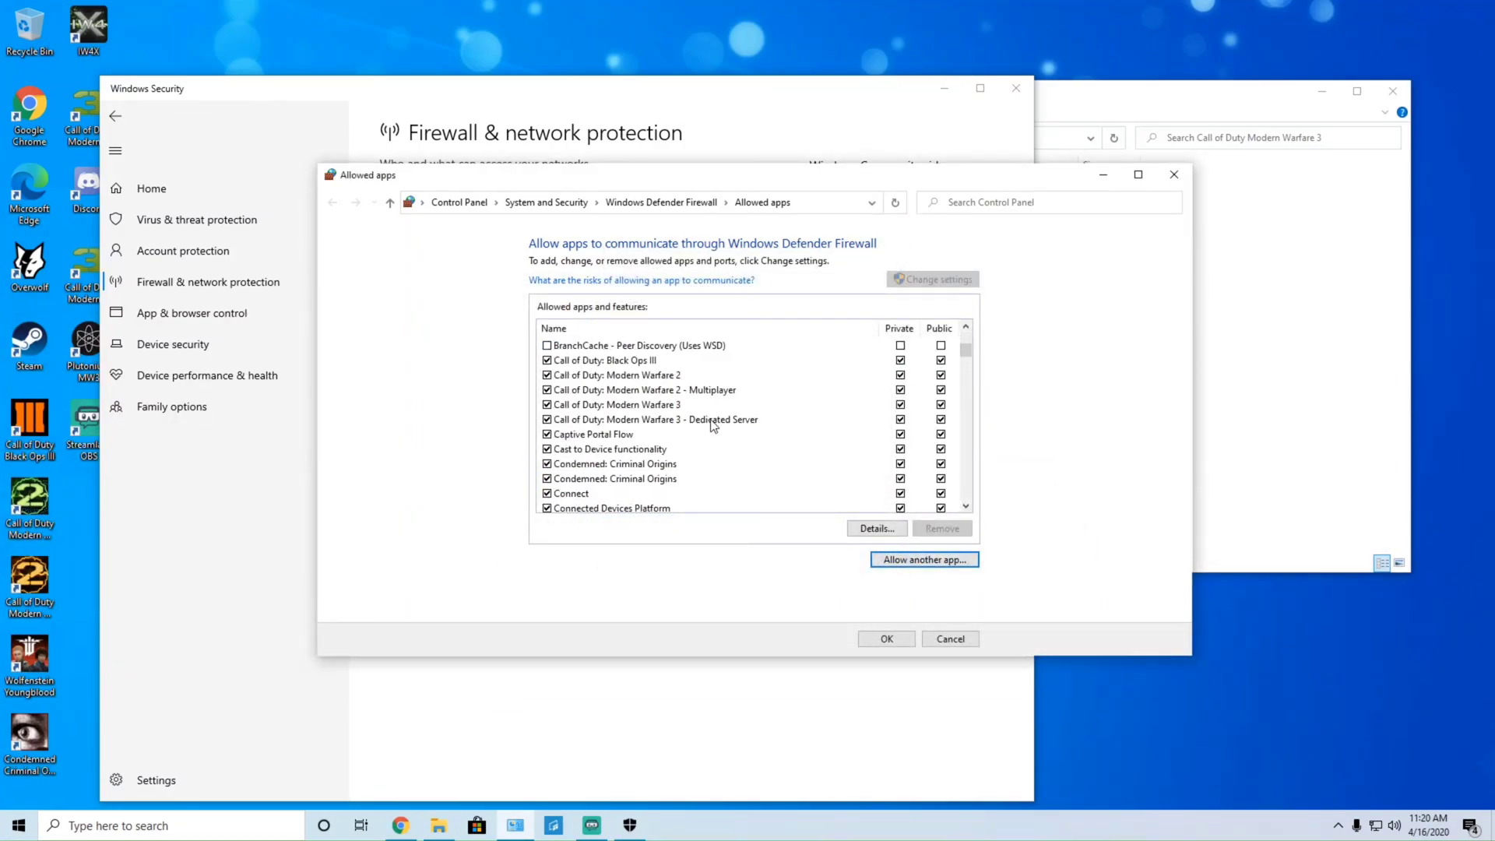
pyautogui.scroll(-10, 623, 436)
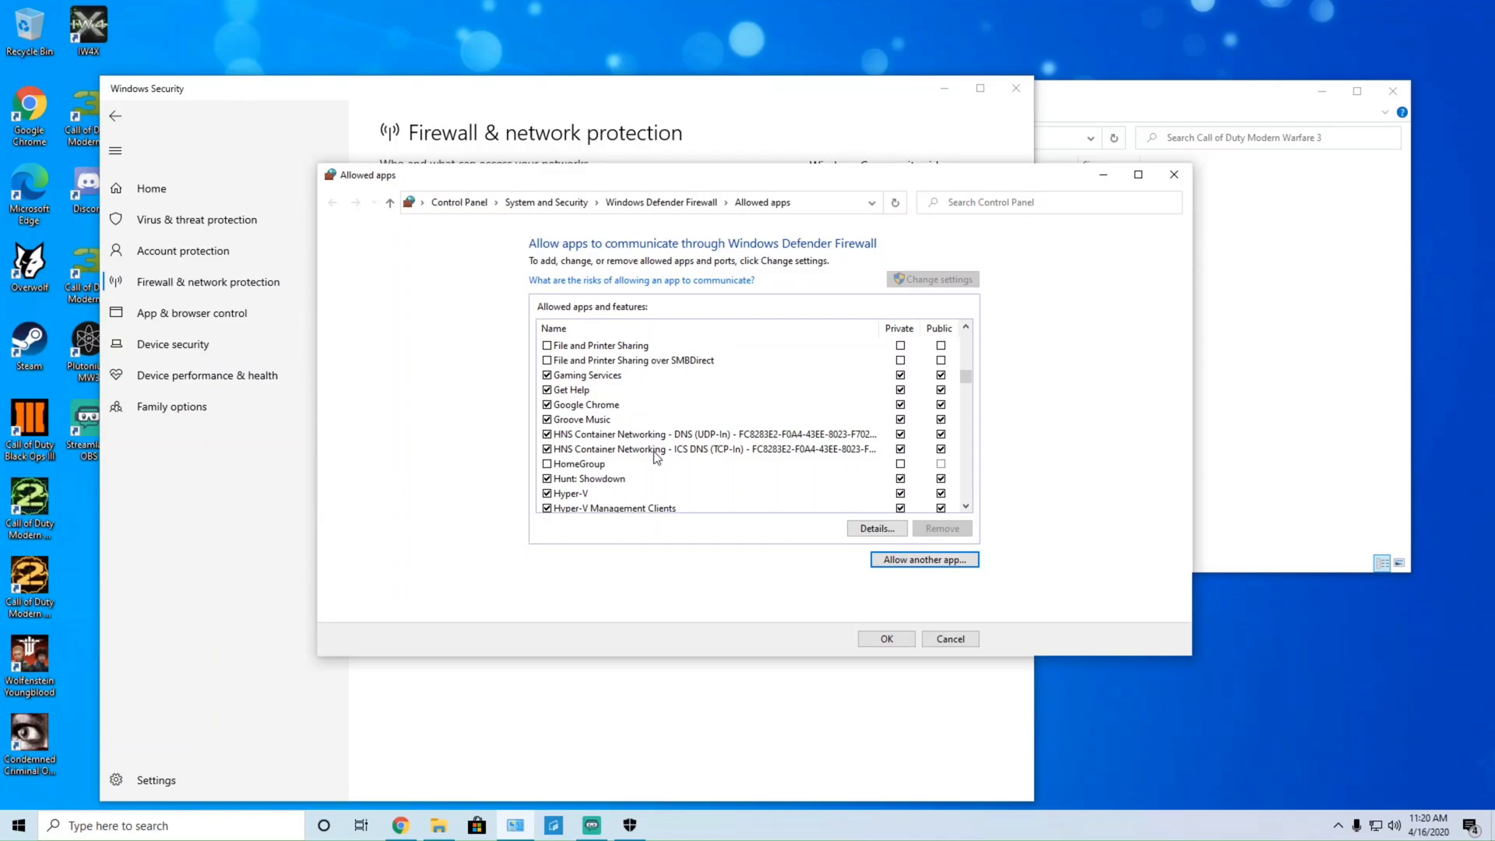
pyautogui.scroll(-7, 657, 457)
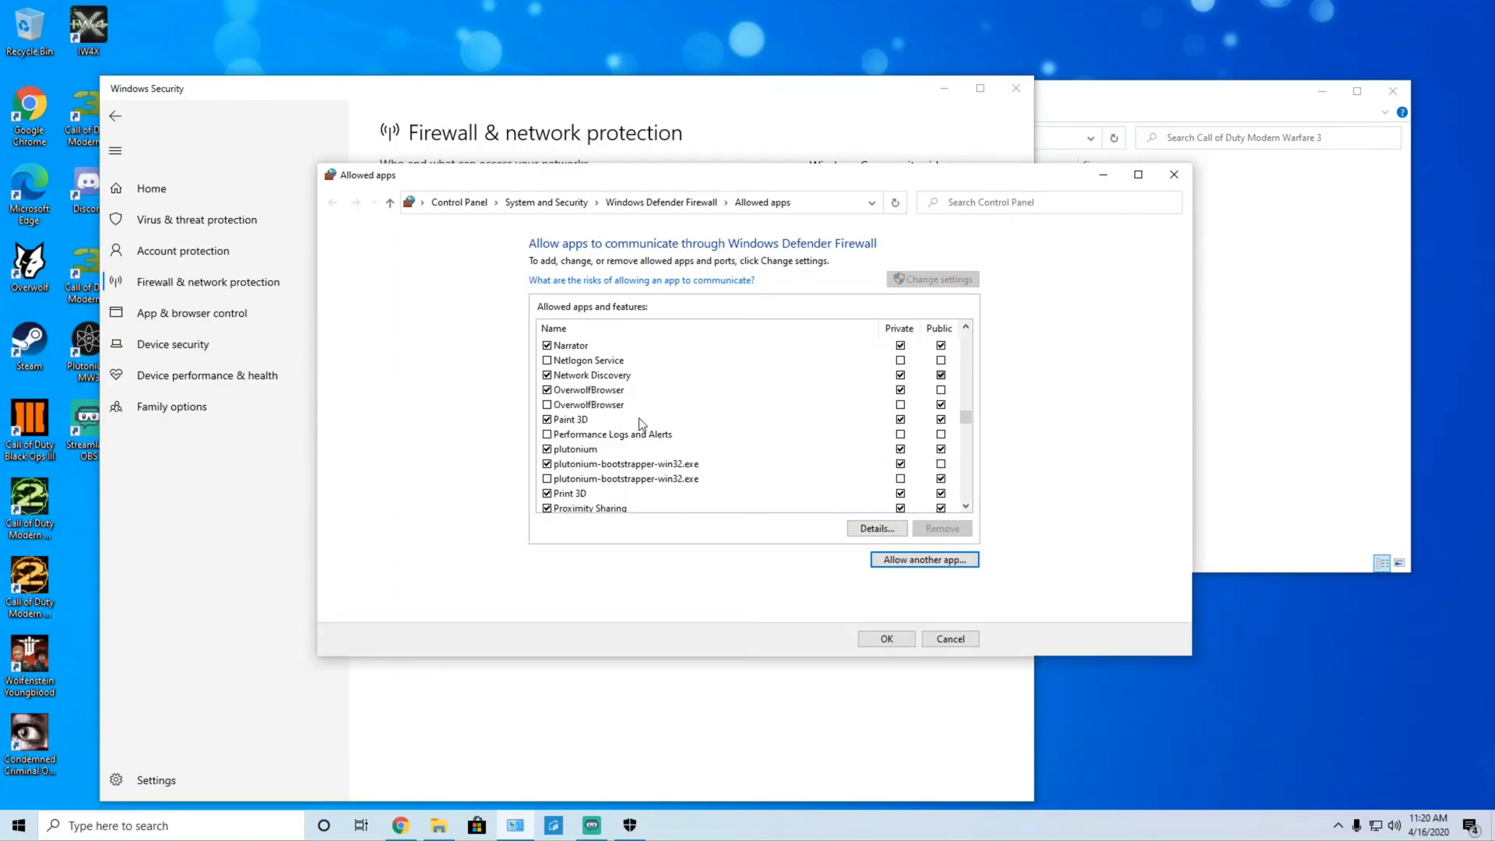
pyautogui.click(583, 452)
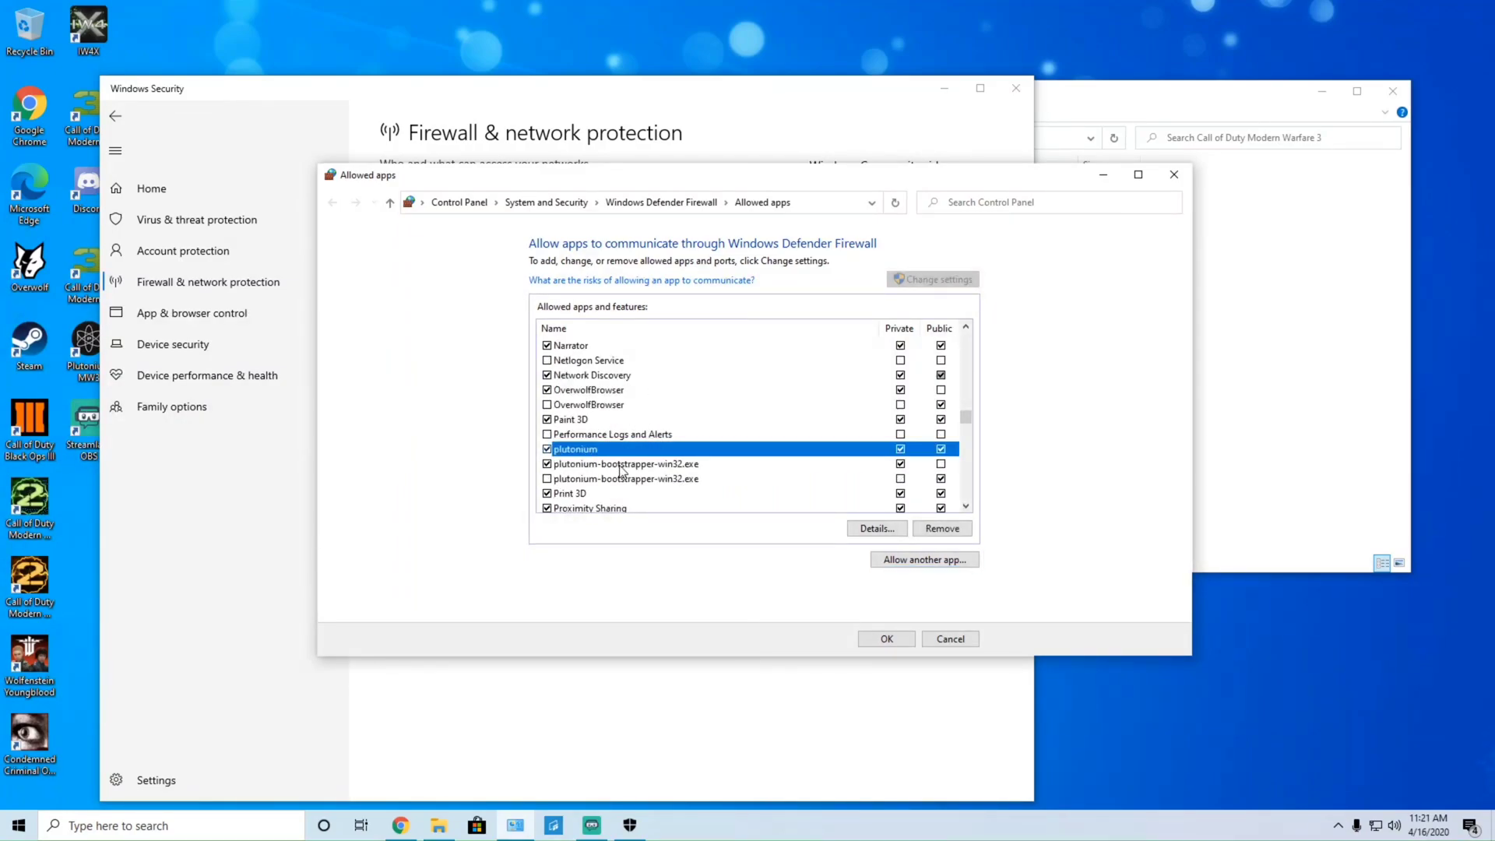
pyautogui.click(644, 465)
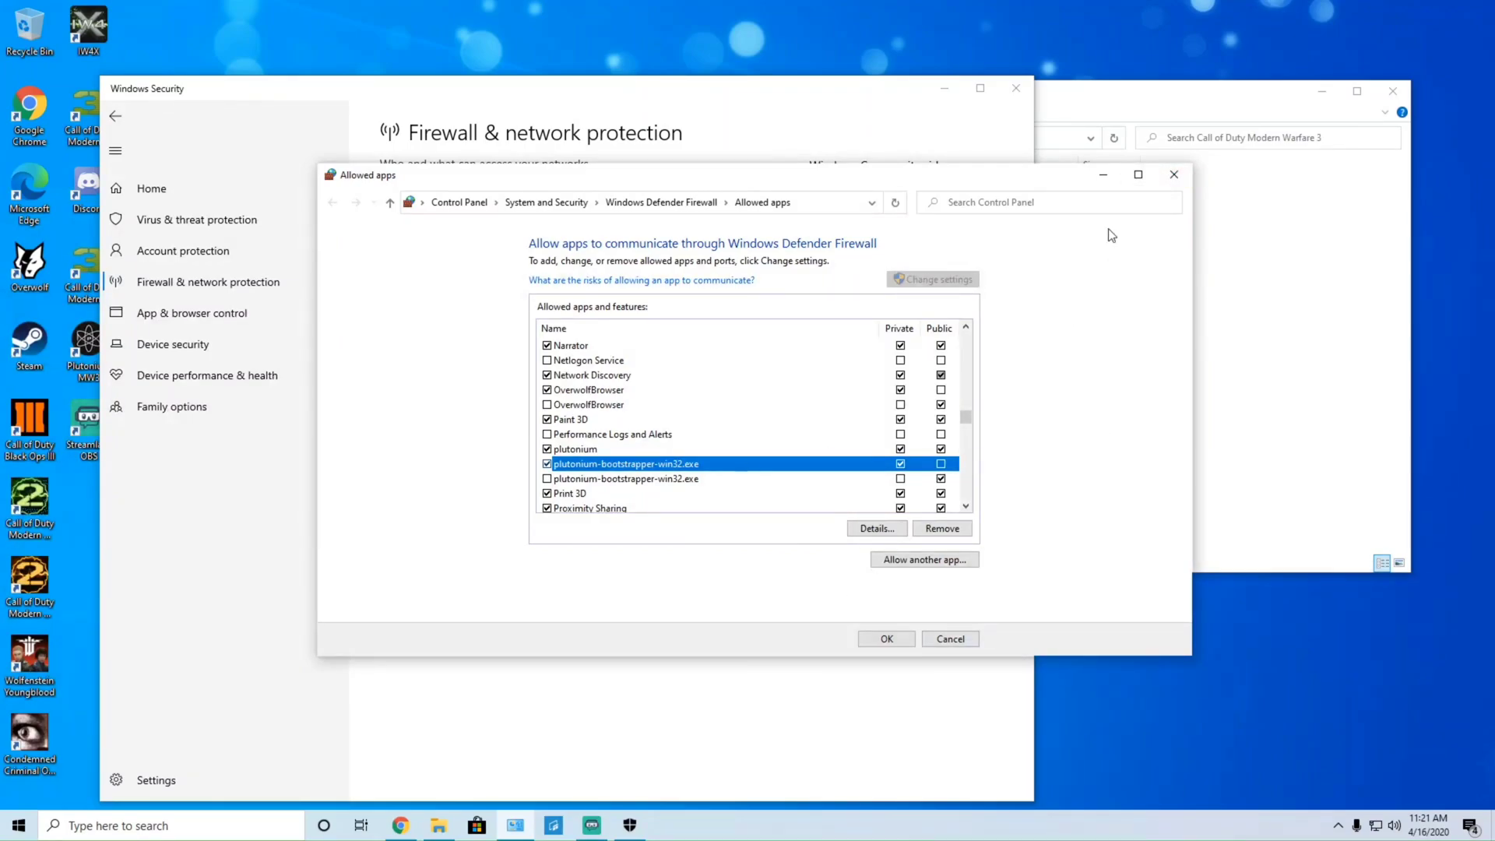
# Close Allowed apps and Windows Security, then bring up plutonium's context menu in the MW3 folder
pyautogui.click(1175, 175)
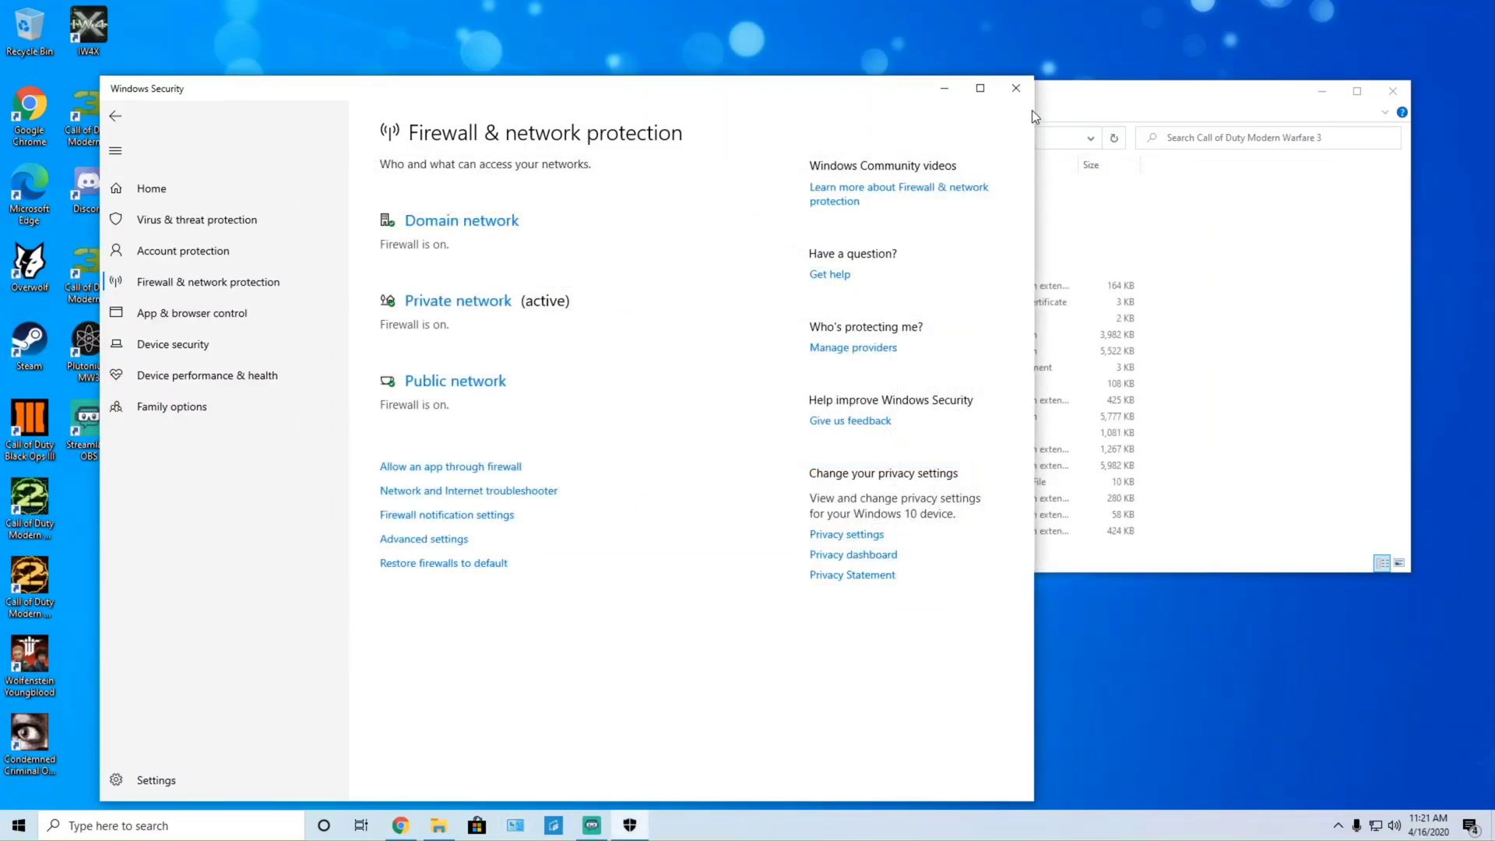
pyautogui.click(1017, 88)
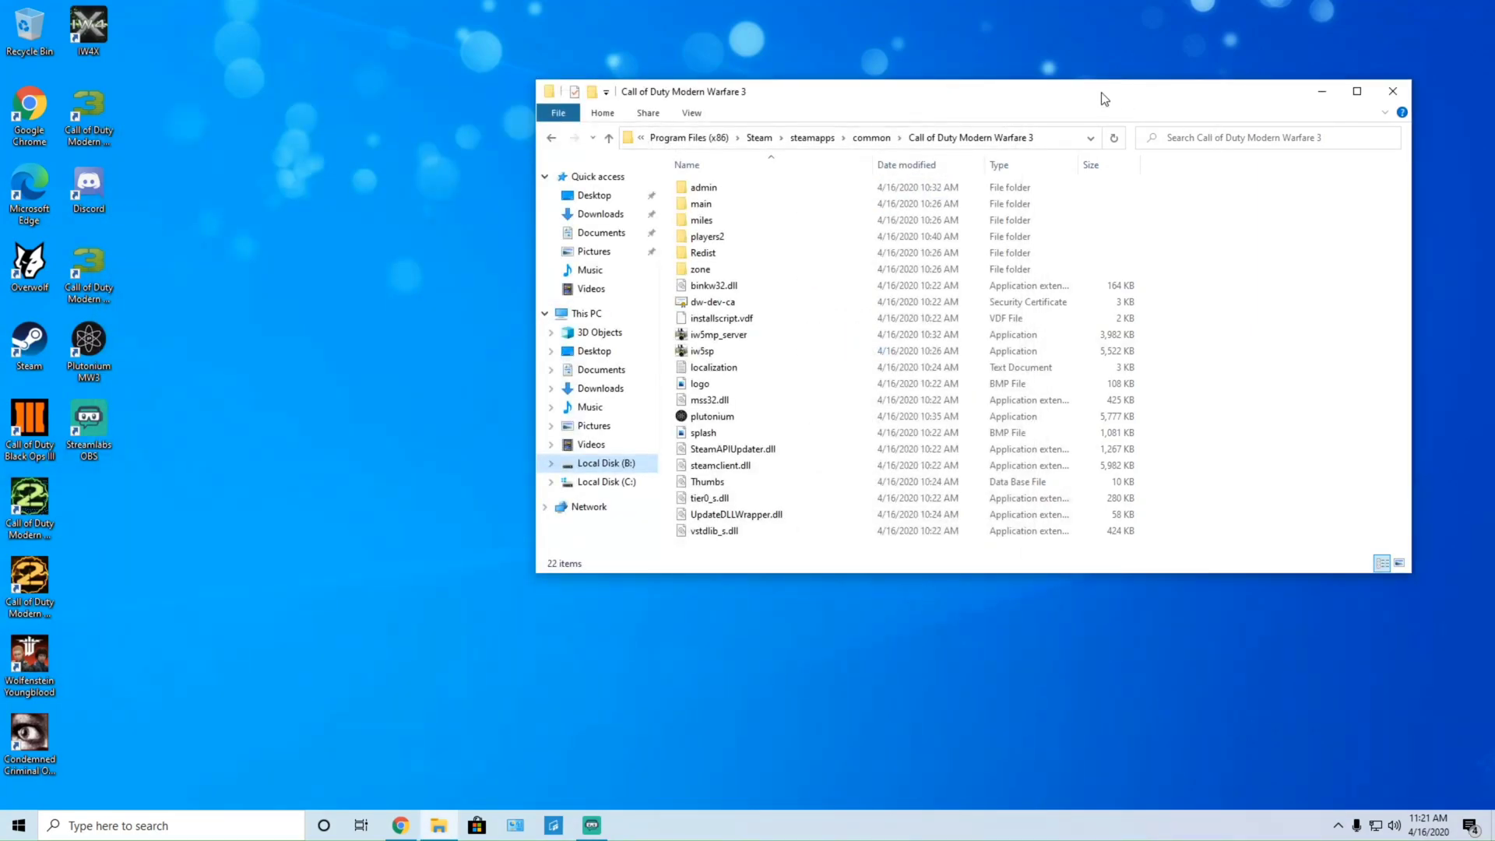
pyautogui.rightClick(709, 416)
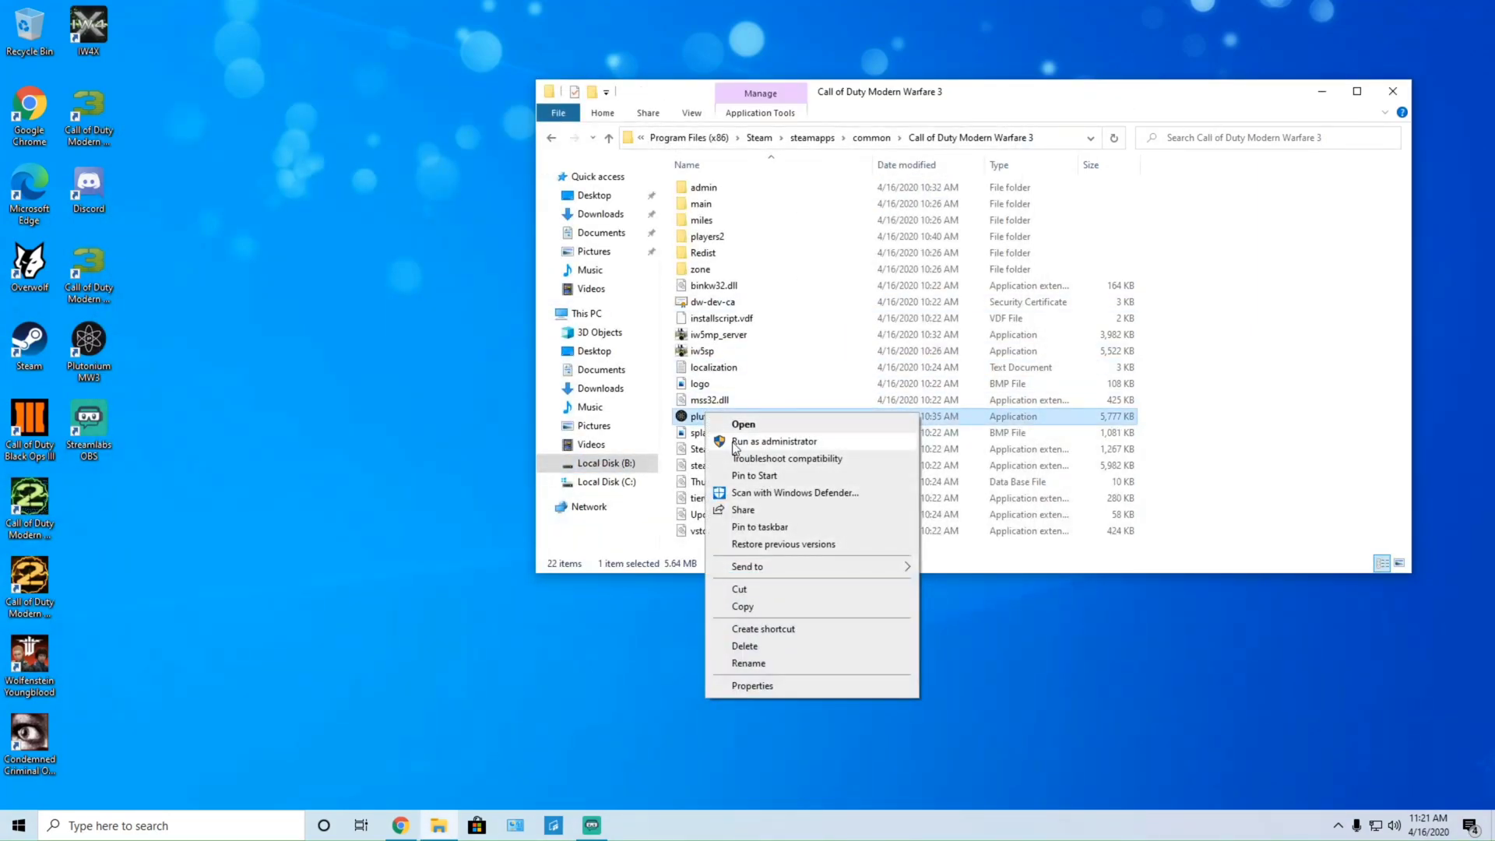
pyautogui.moveTo(846, 567)
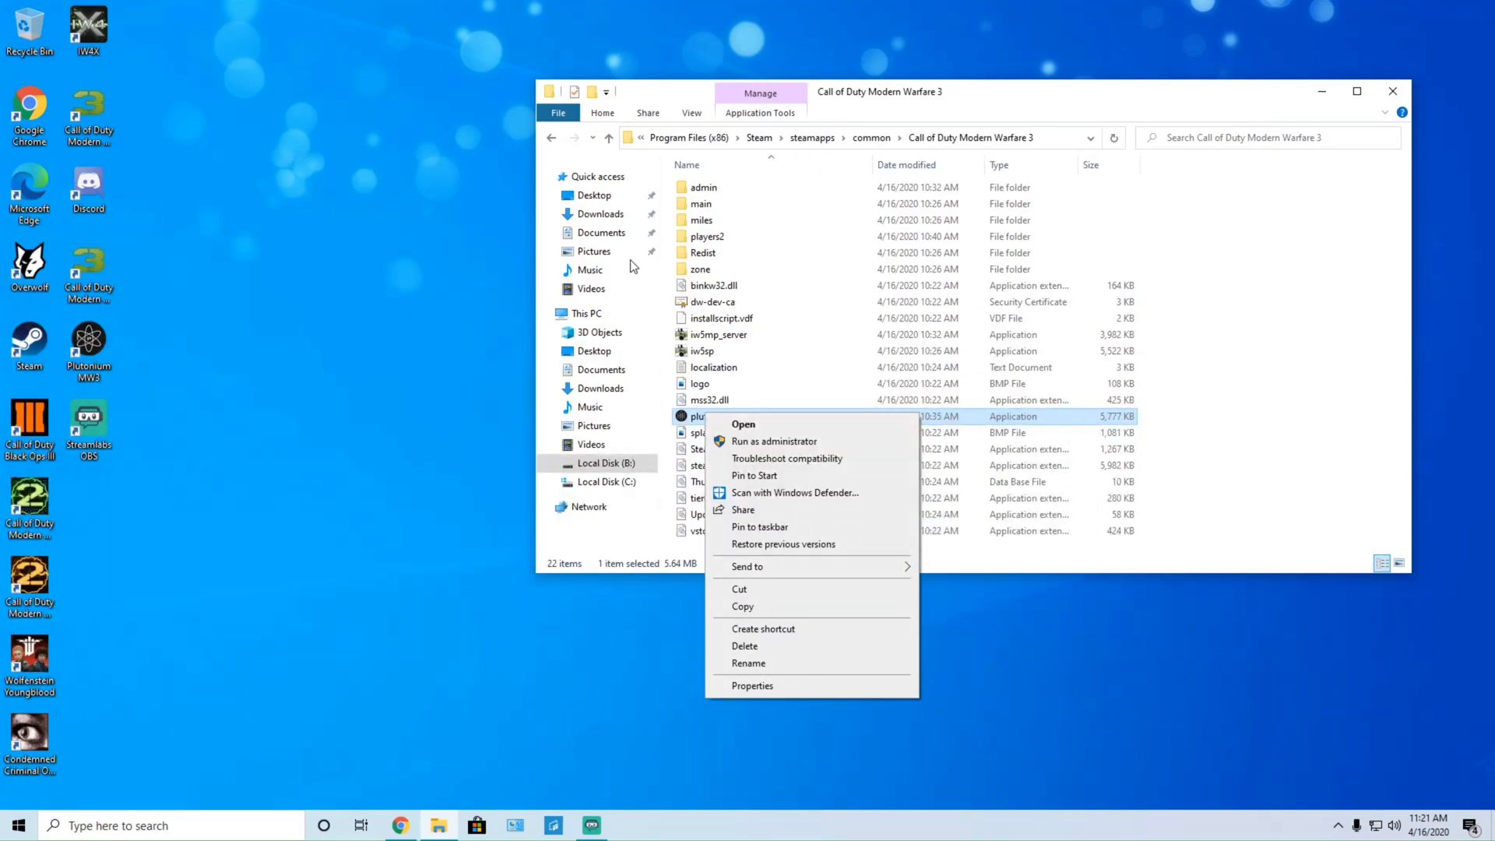
pyautogui.click(989, 99)
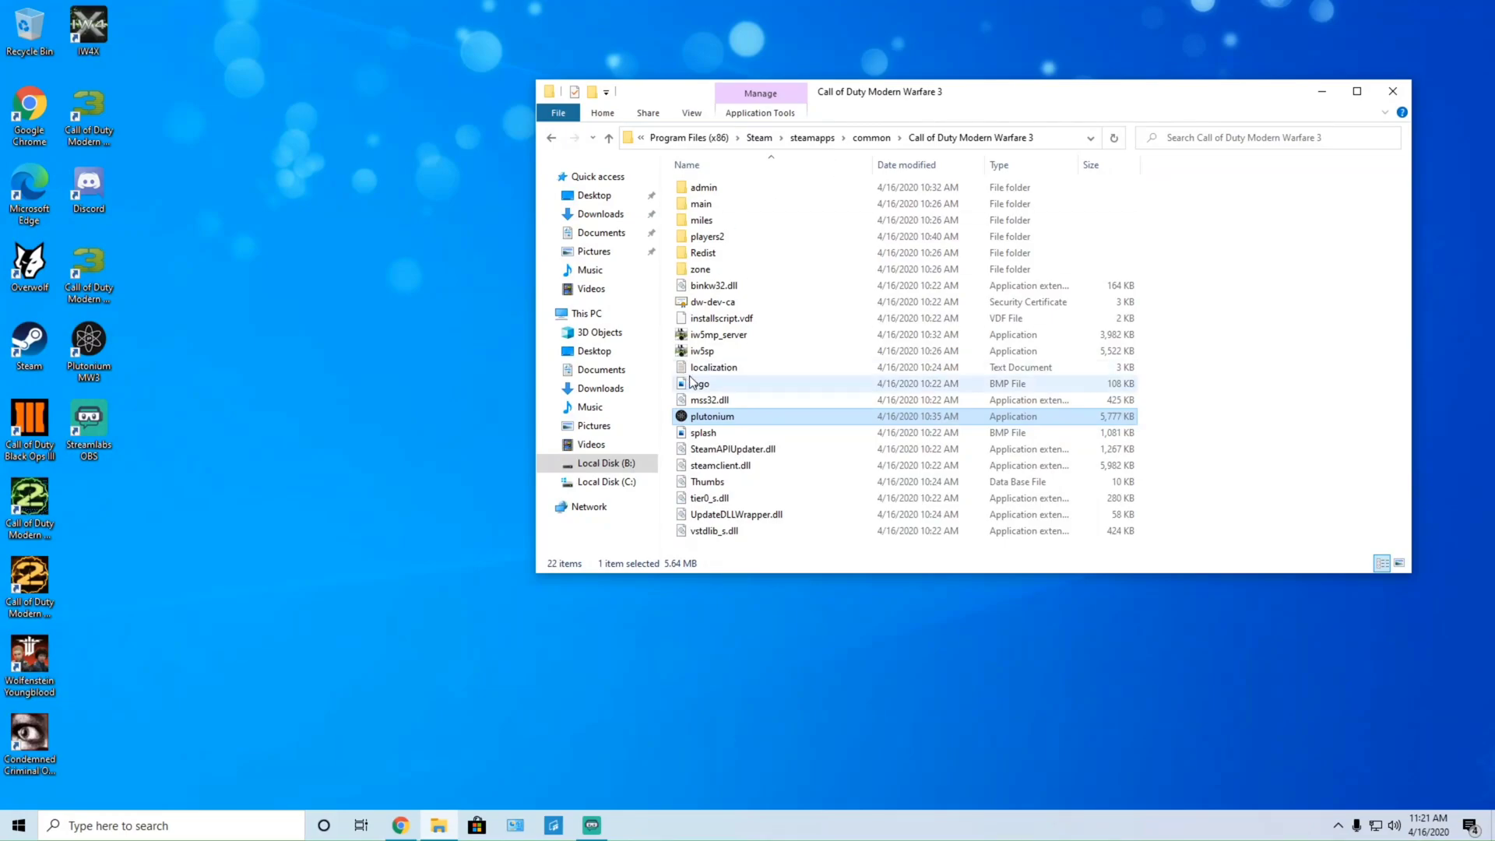
pyautogui.rightClick(723, 423)
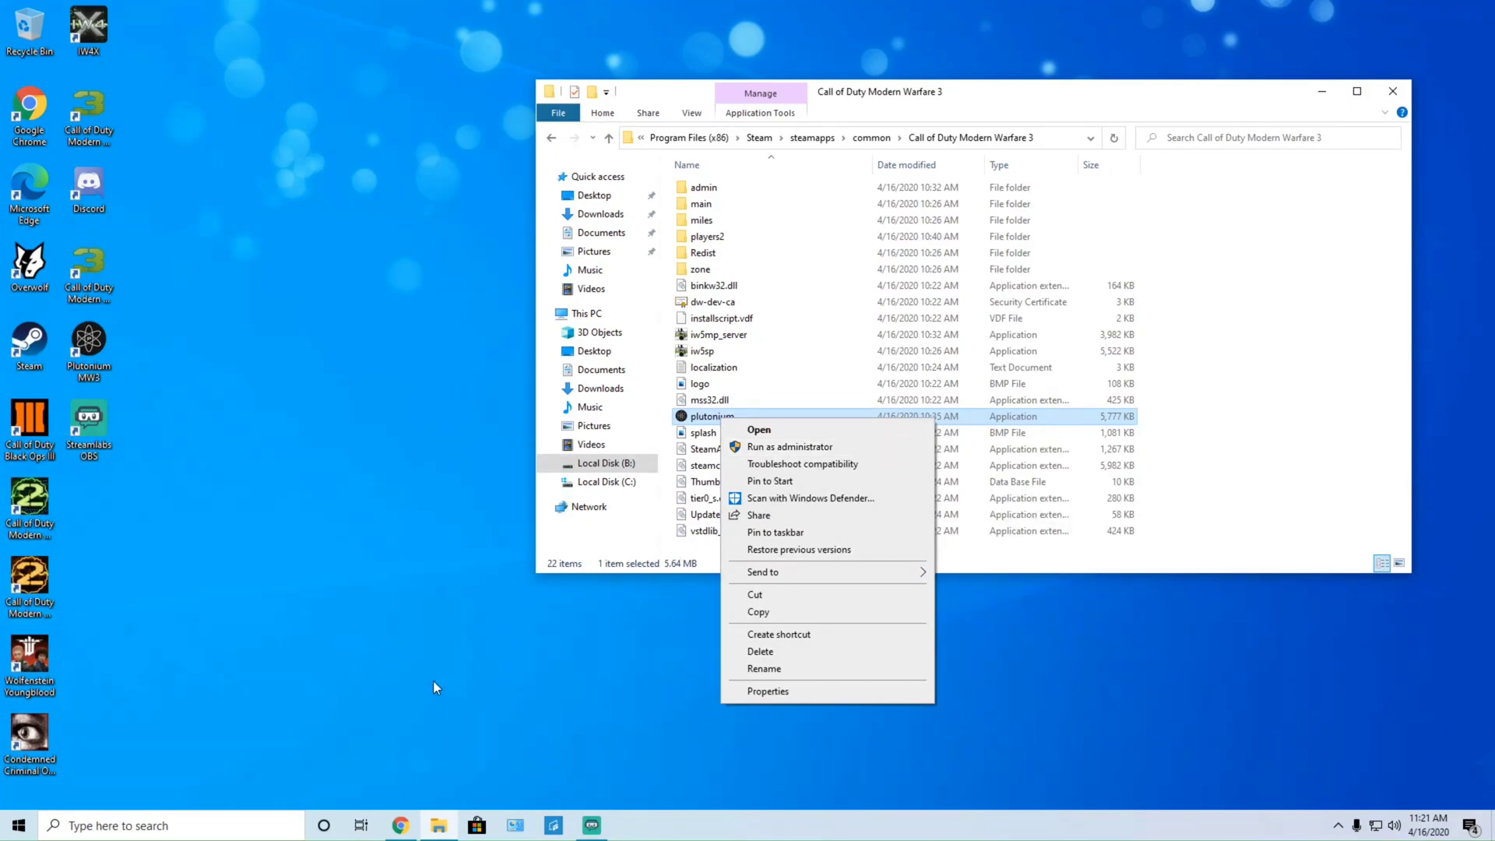
# Return to the Plutonium IW5 guide in Chrome at its launcher login and MW3 Setup steps
pyautogui.click(410, 820)
pyautogui.scroll(10, 617, 257)
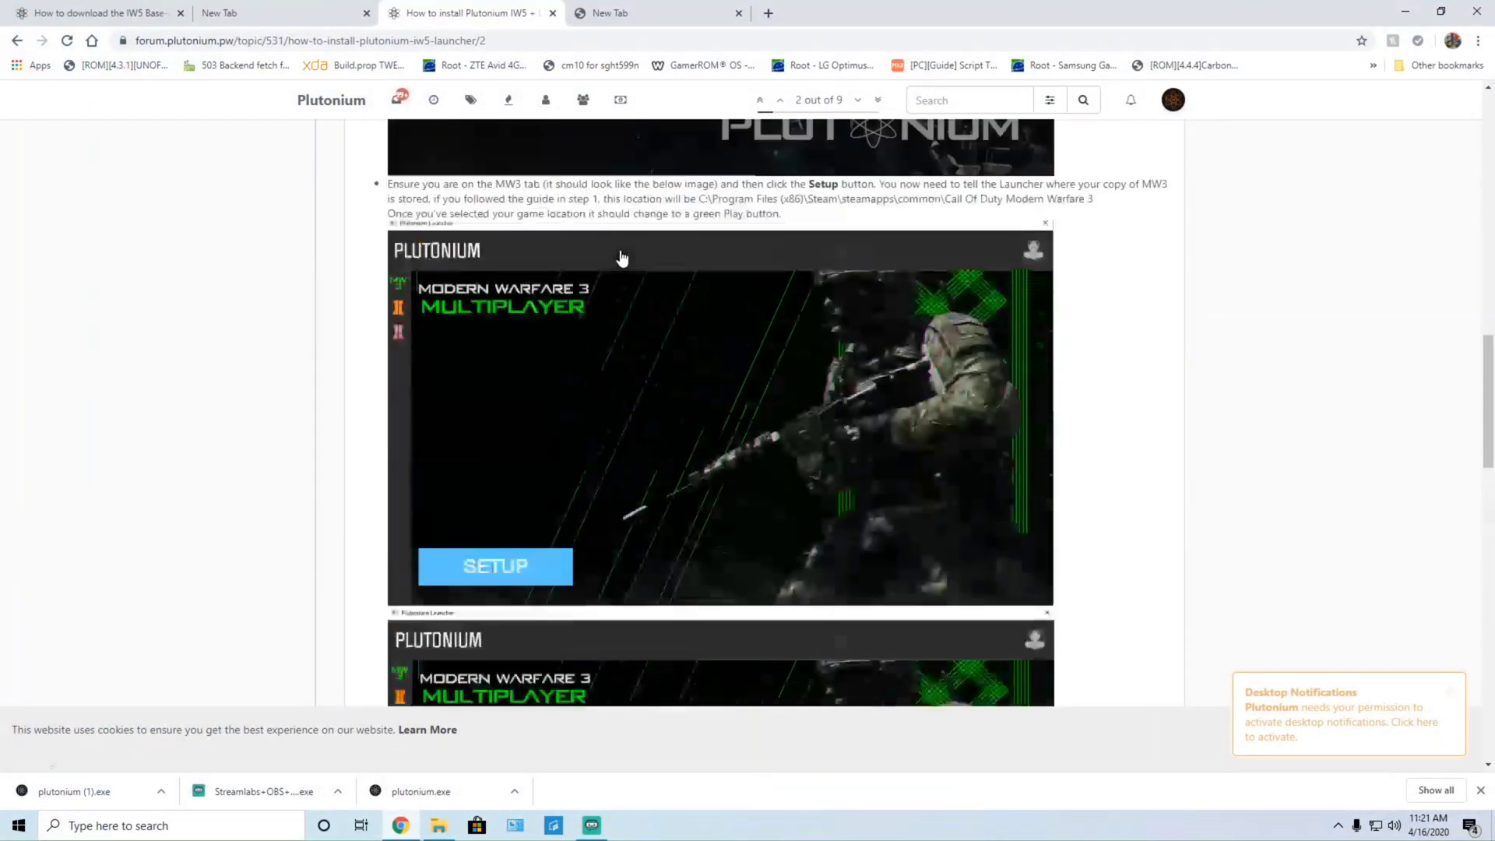
pyautogui.scroll(5, 617, 257)
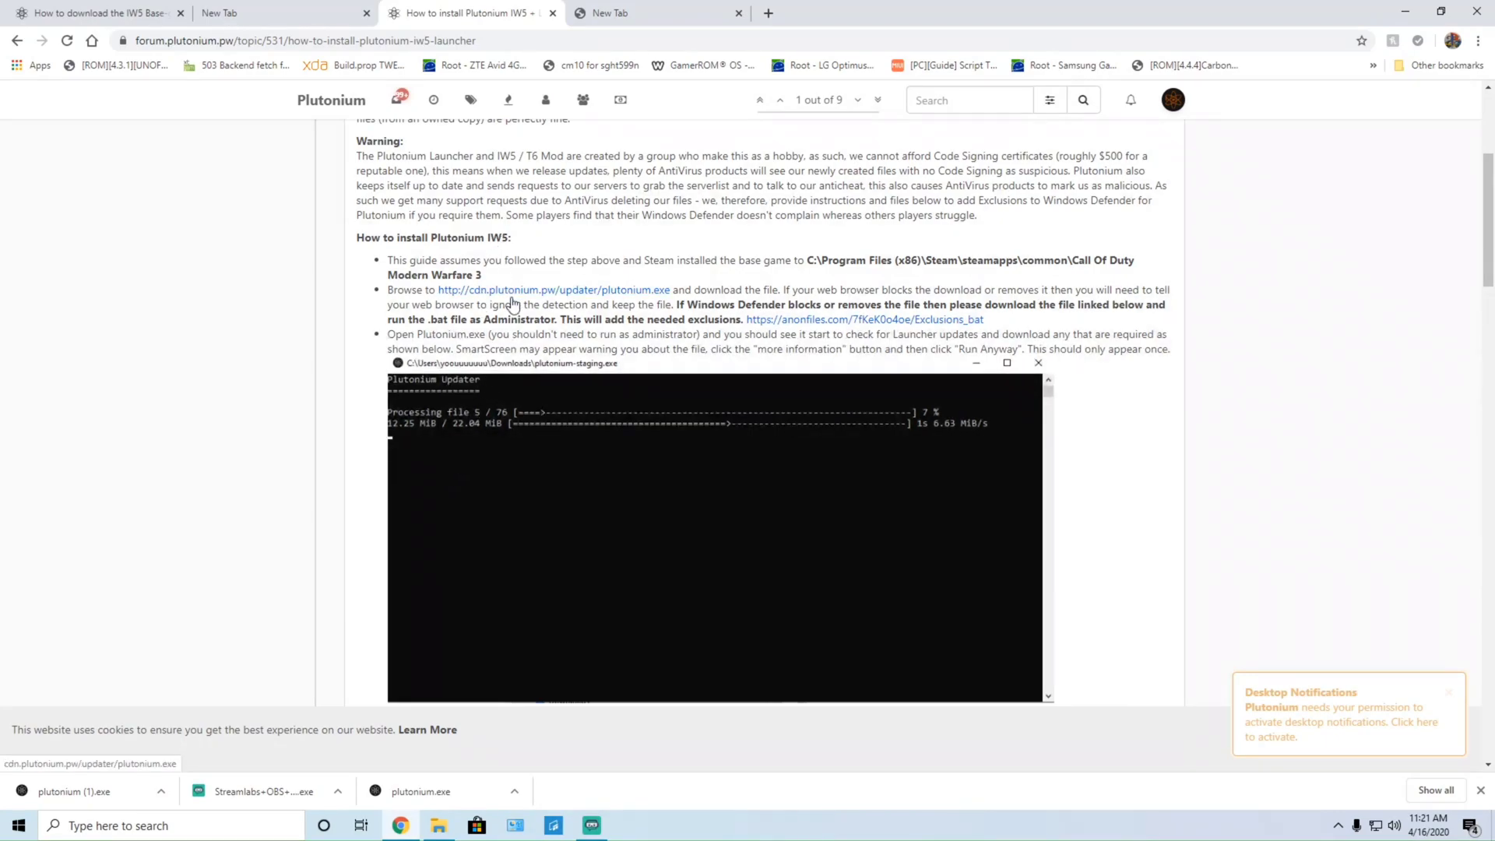
pyautogui.scroll(-3, 749, 392)
pyautogui.scroll(-3, 749, 391)
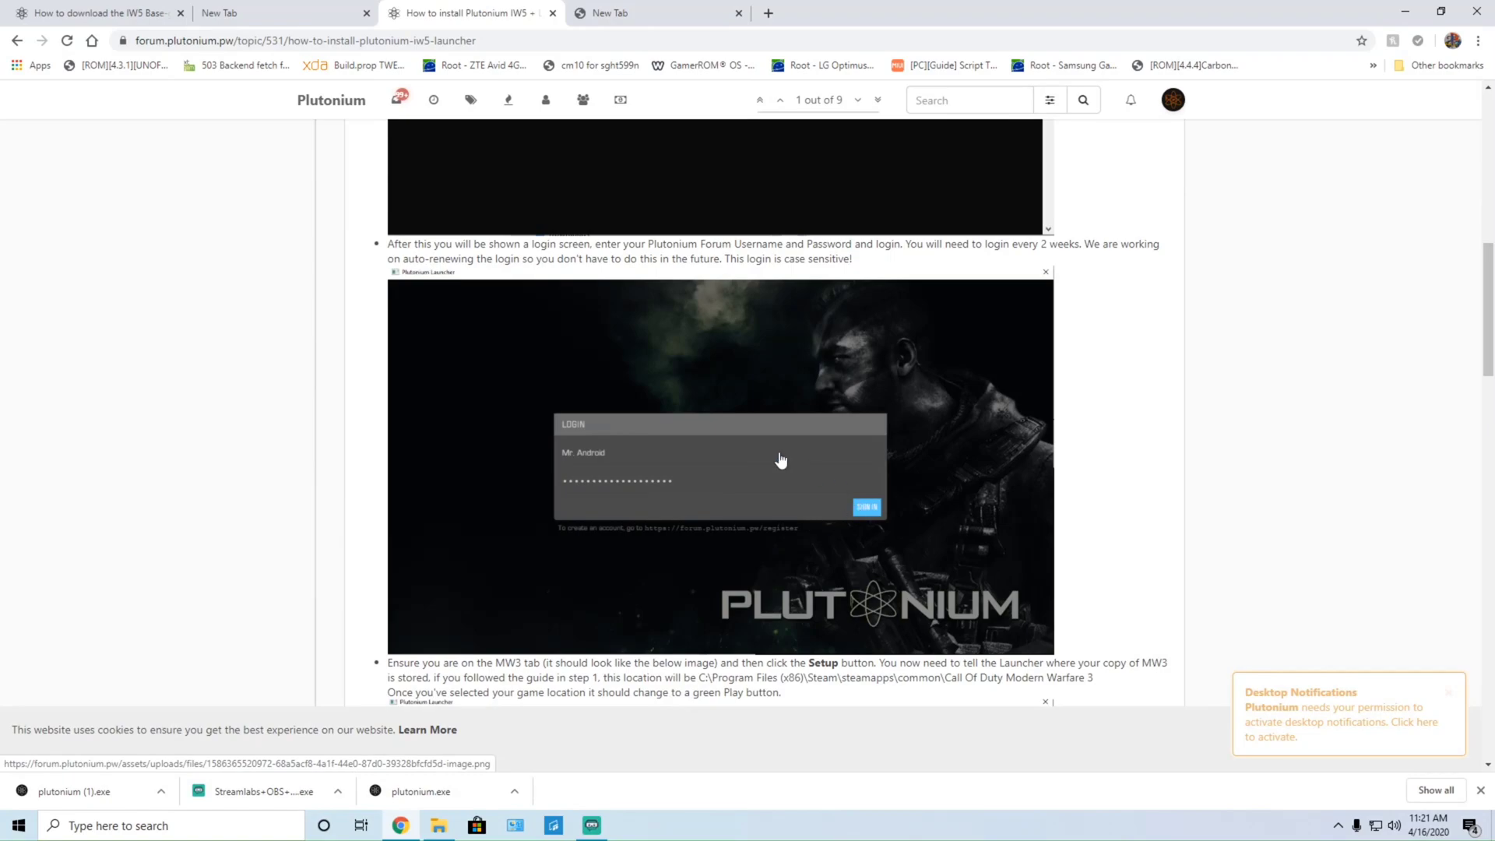
pyautogui.scroll(5, 1036, 337)
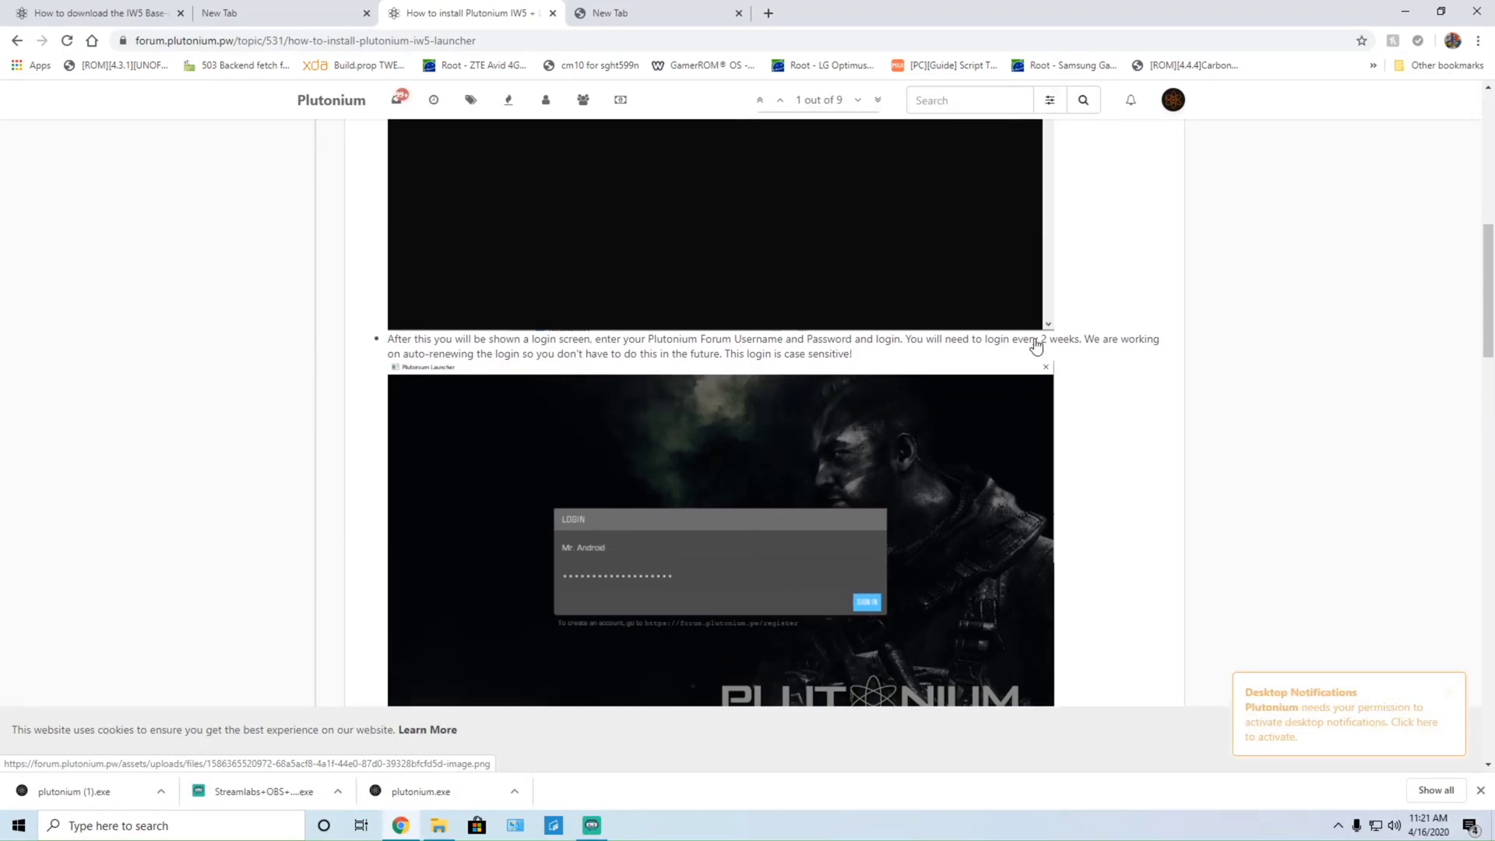
pyautogui.scroll(-7, 1030, 425)
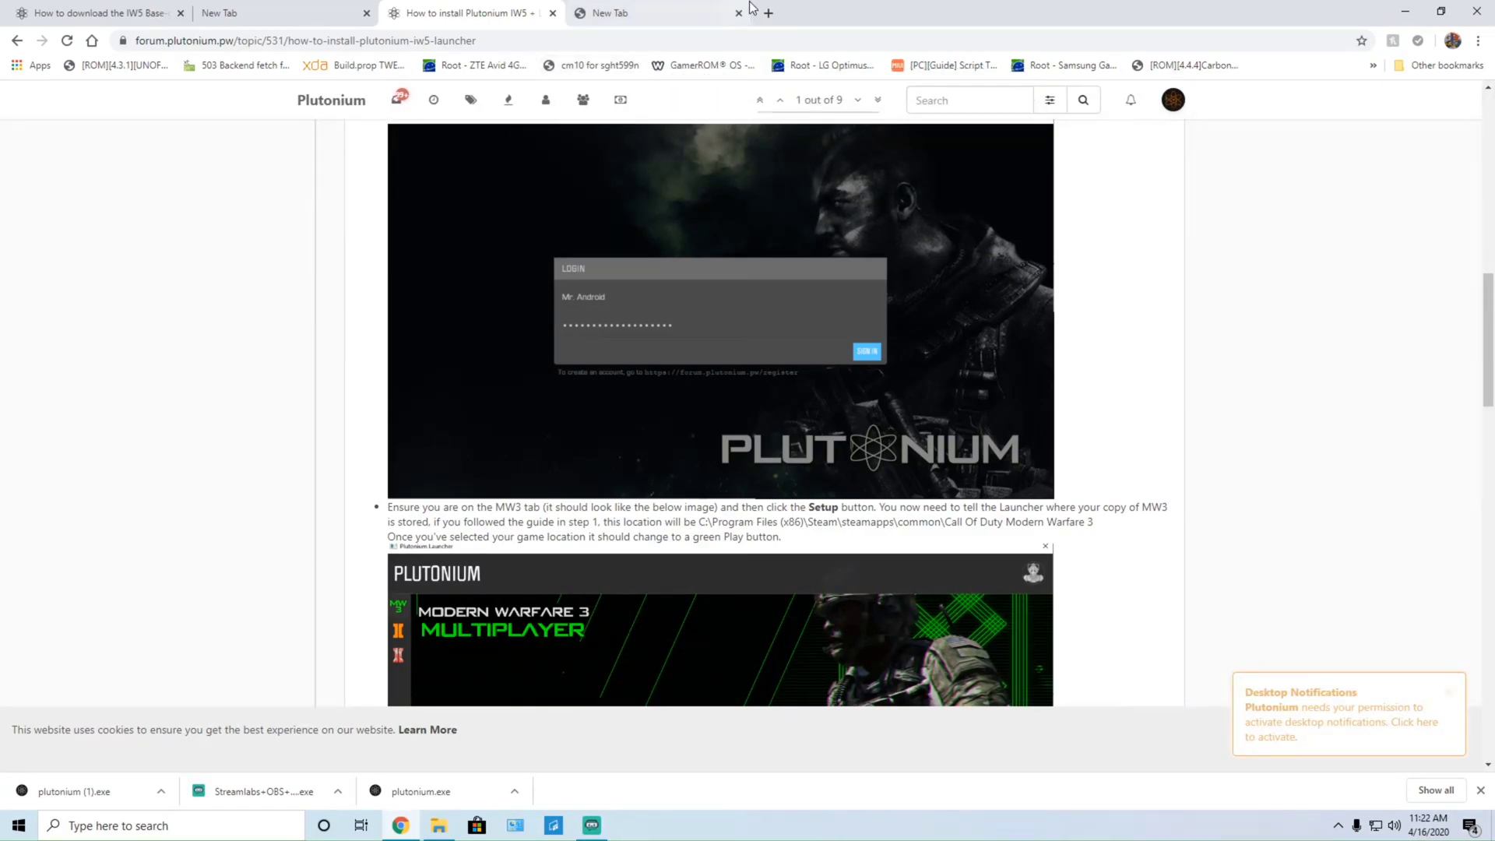
# Minimize Chrome, run plutonium from the MW3 folder, and start MW3 multiplayer with PLAY
pyautogui.click(1407, 11)
pyautogui.doubleClick(89, 343)
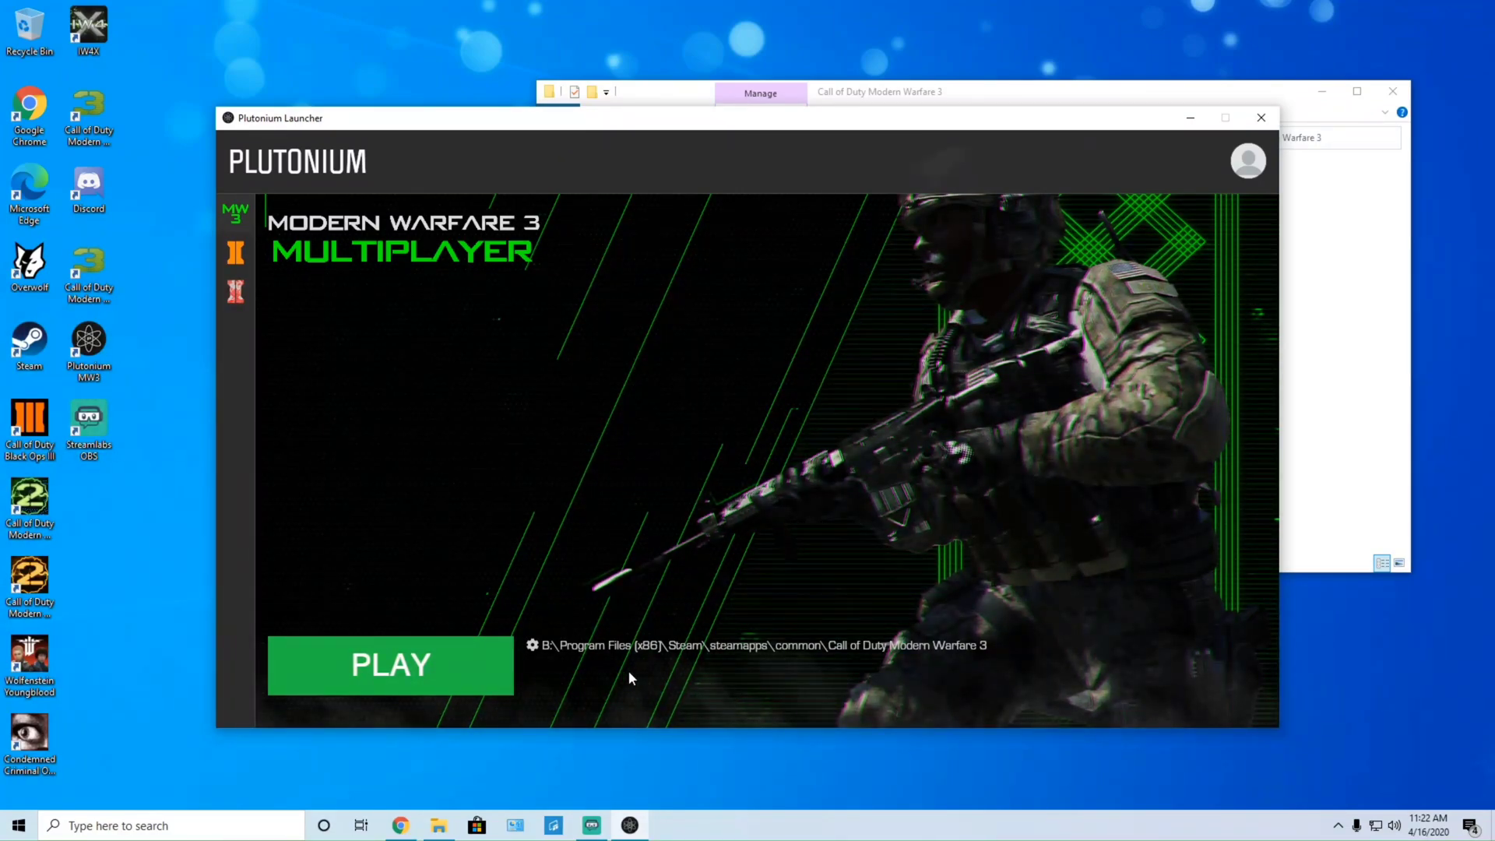
pyautogui.click(460, 664)
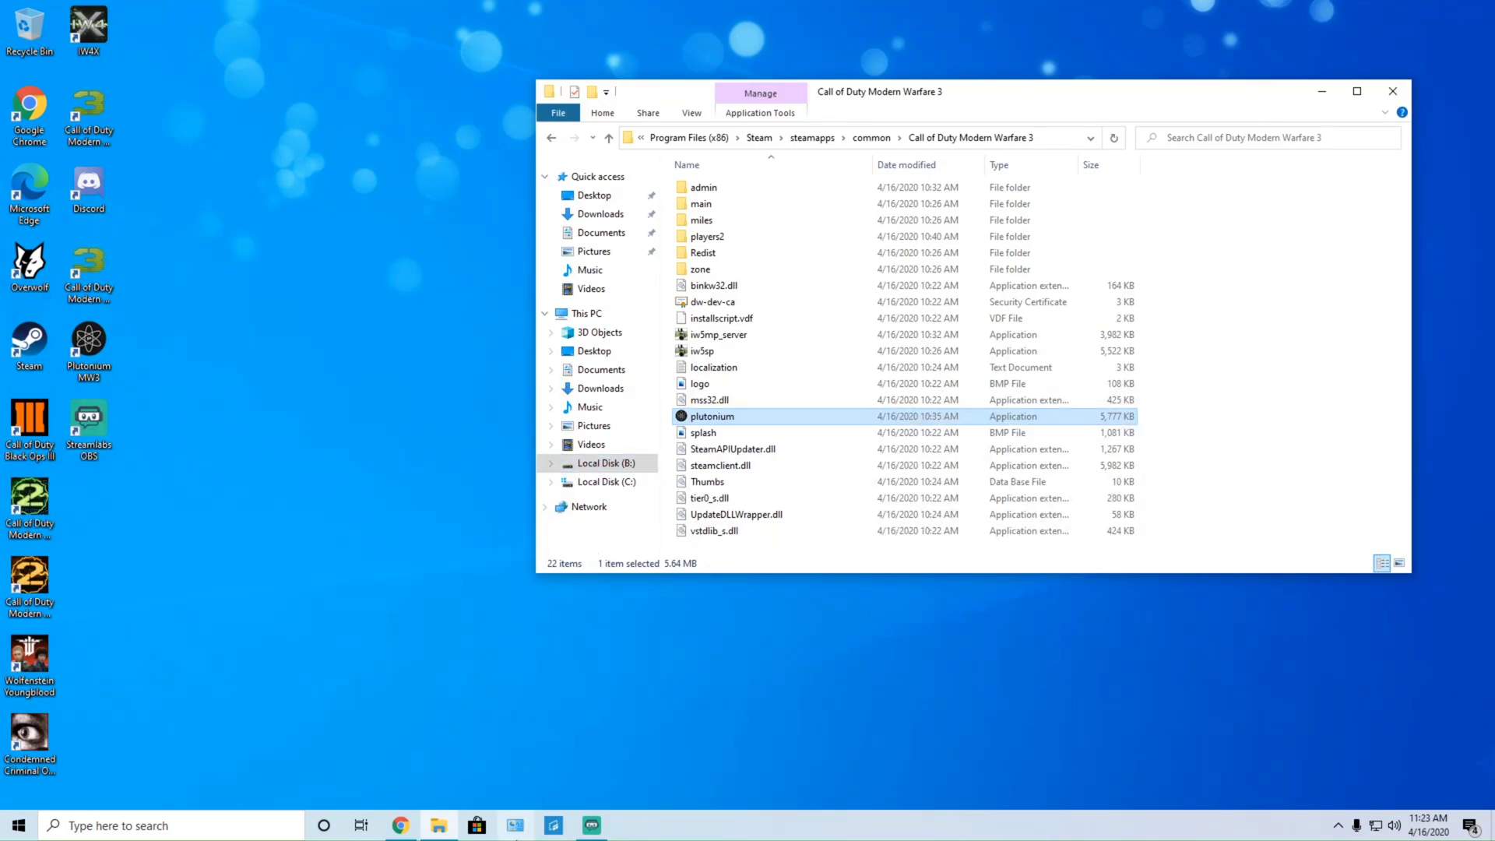
# Bring the Plutonium IW5 install guide in Chrome back in front of File Explorer
pyautogui.moveTo(601, 824)
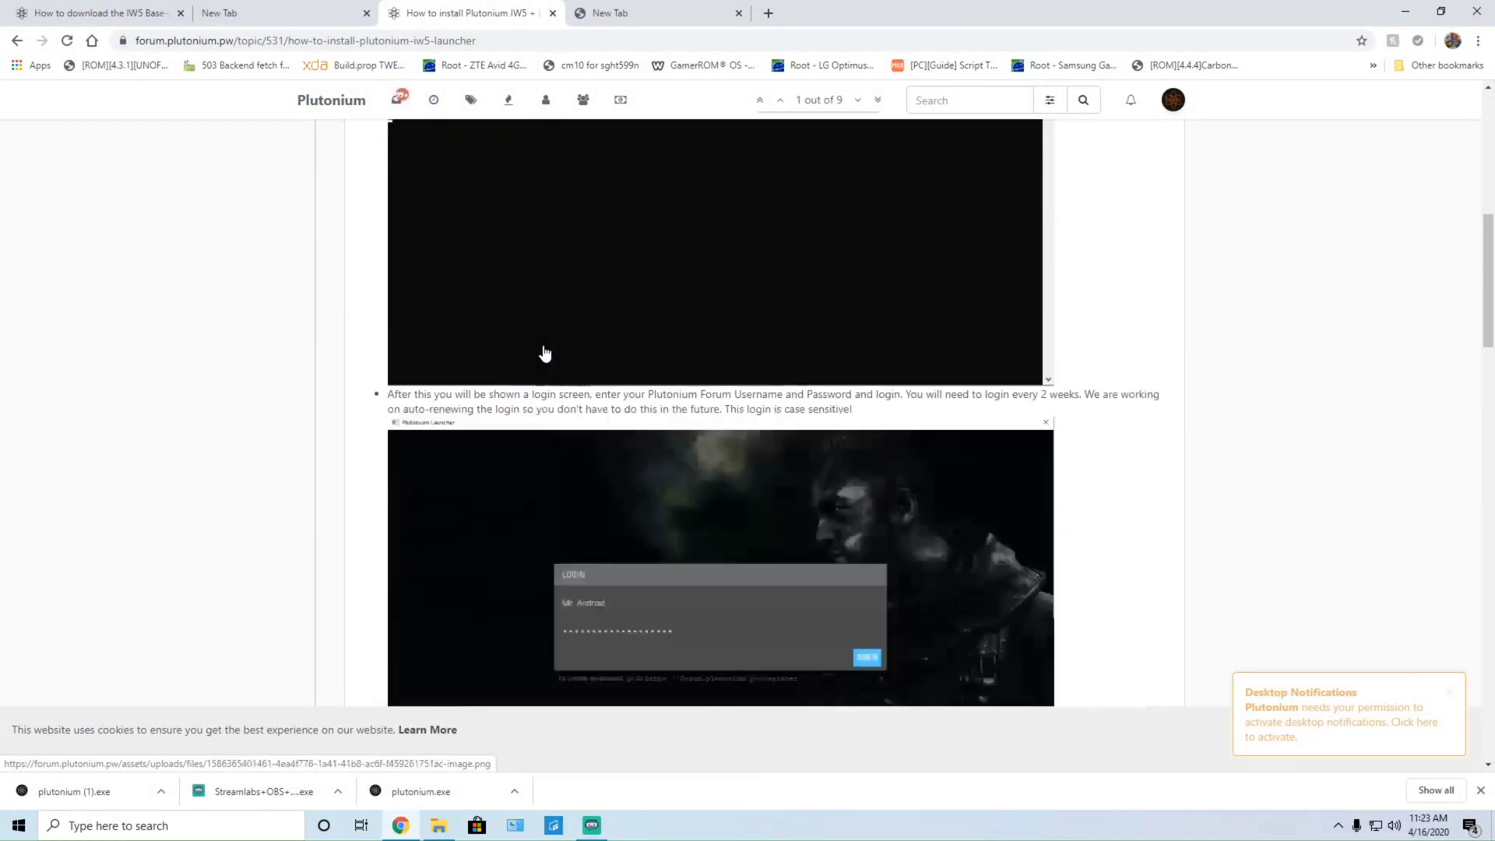
pyautogui.scroll(2, 671, 664)
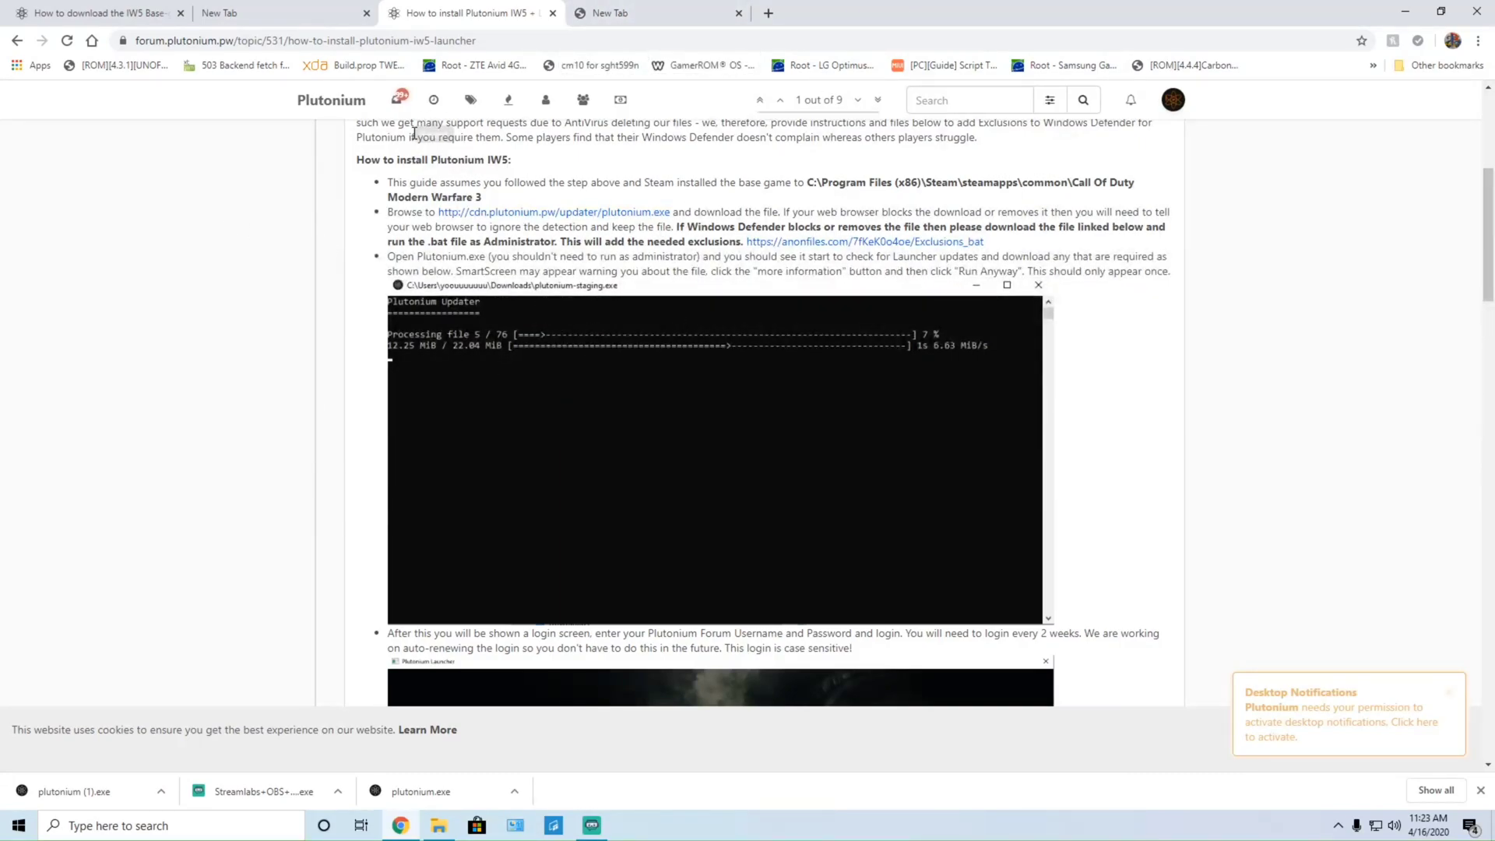
# Scroll the guide up to its Intro and Warning sections and close the unused New Tab
pyautogui.scroll(1, 544, 275)
pyautogui.scroll(3, 544, 275)
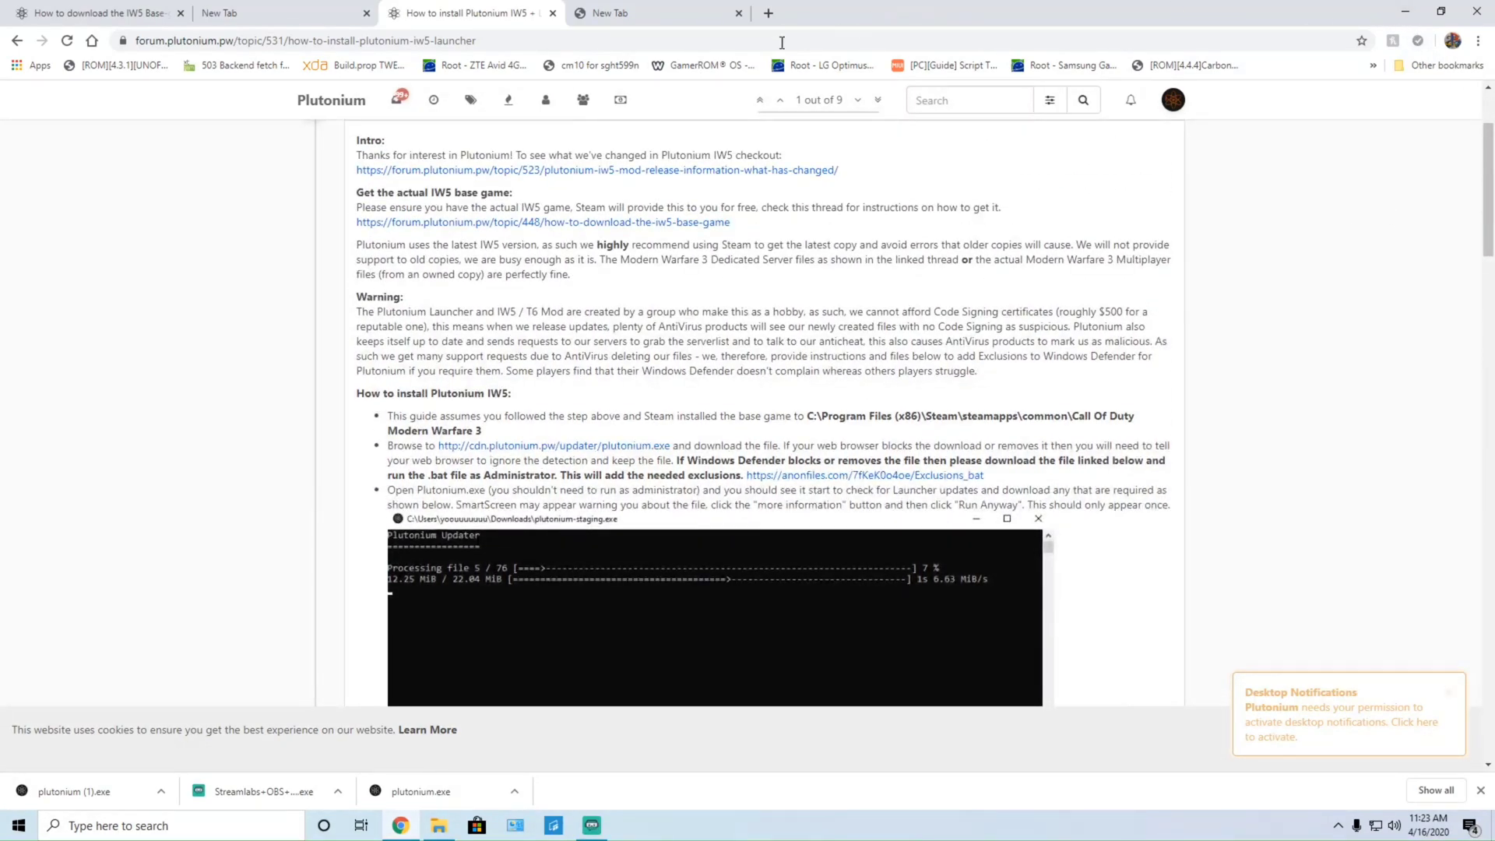
pyautogui.click(738, 13)
# Scroll down to the MW3 tab step, then switch to the blank New Tab page
pyautogui.scroll(-2, 572, 323)
pyautogui.scroll(-10, 572, 324)
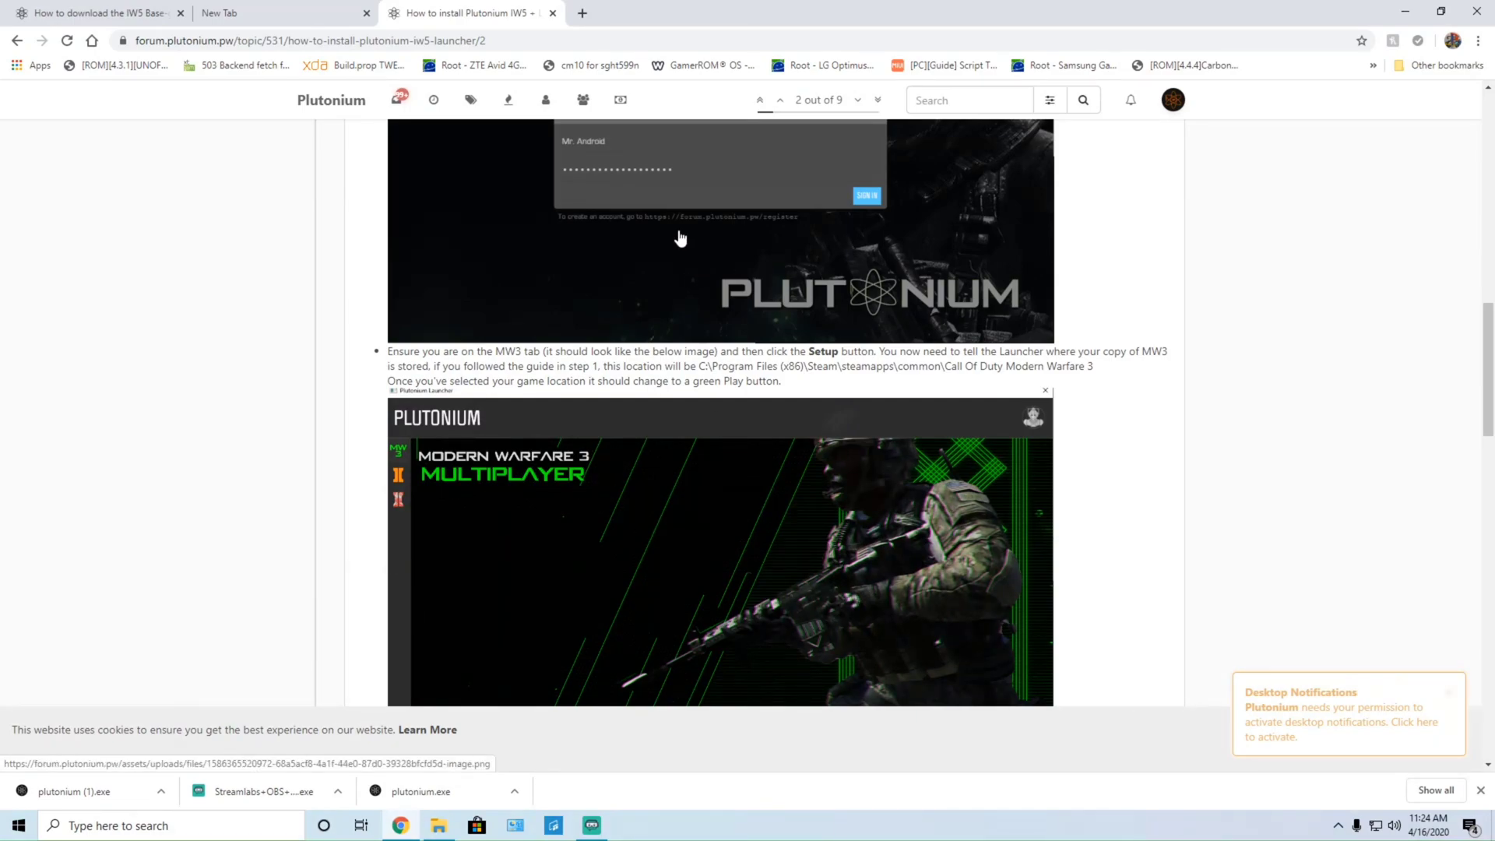
pyautogui.click(325, 15)
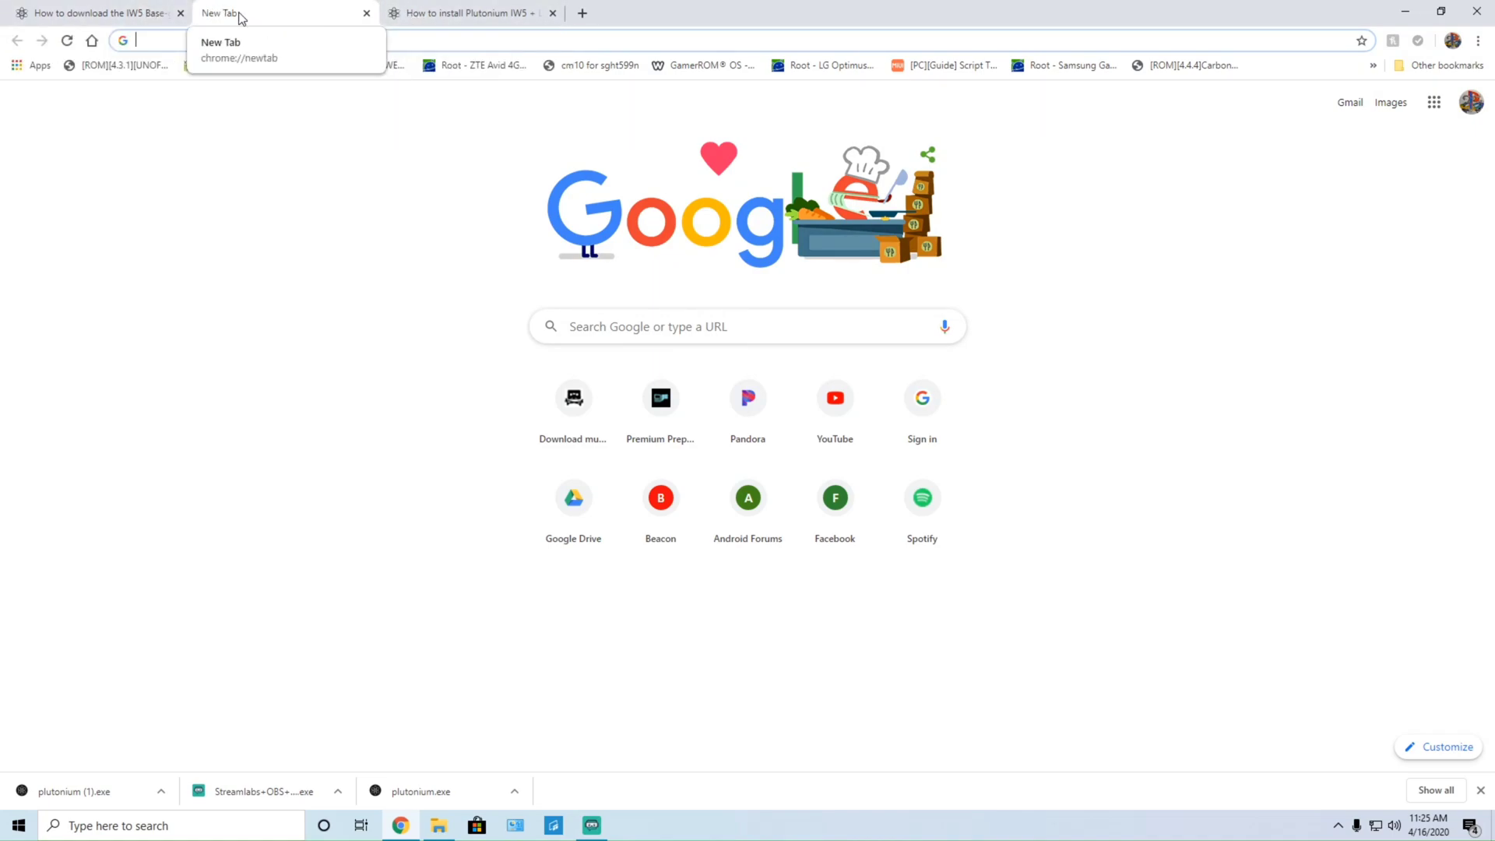
# Close the New Tab and downloads bar, block forum notifications, and scroll to the thread's opening post
pyautogui.click(366, 14)
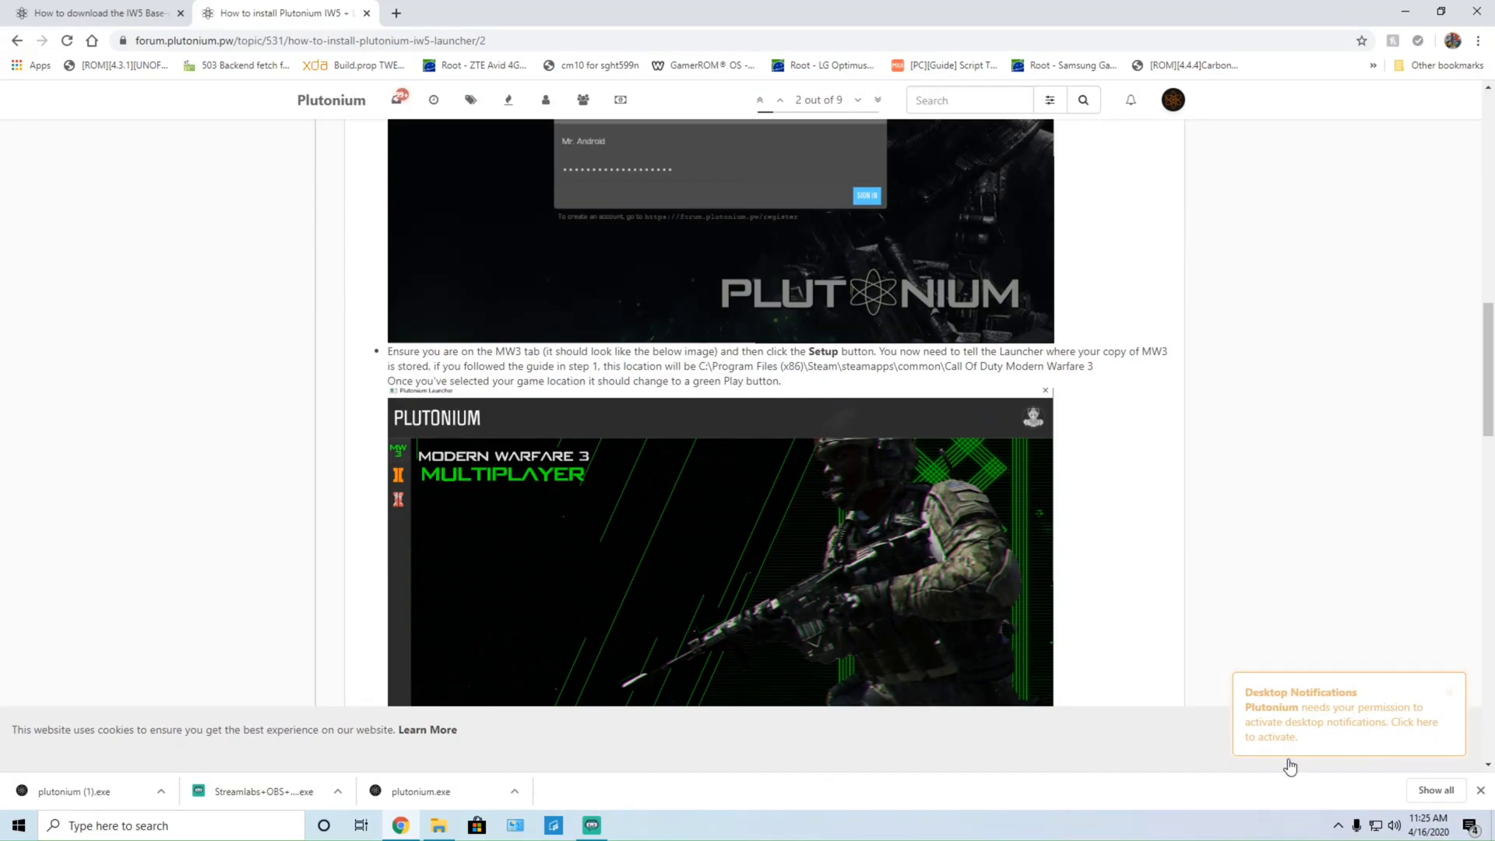
pyautogui.click(1481, 790)
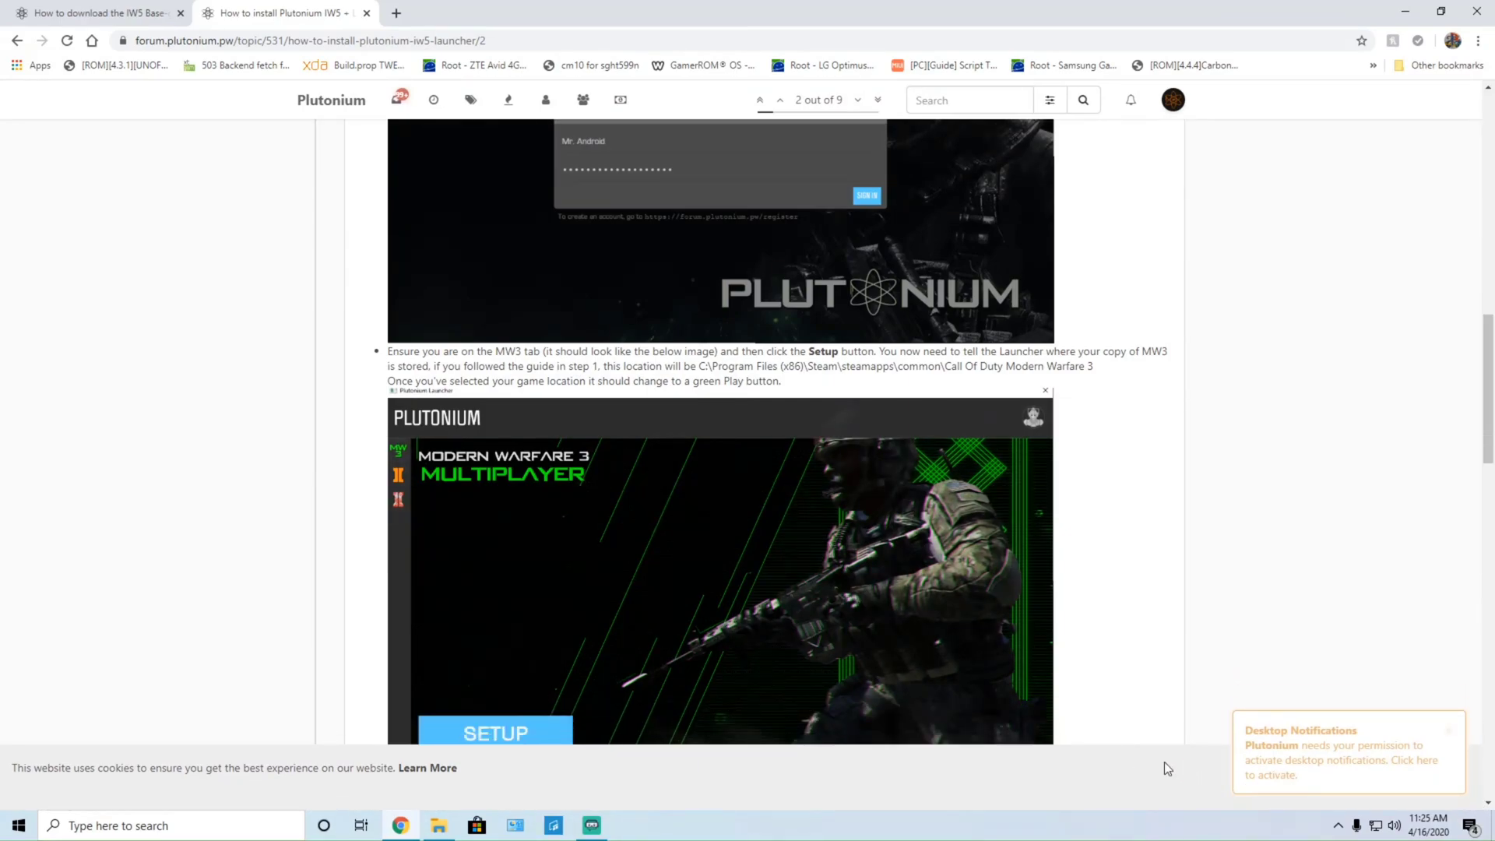
pyautogui.click(1448, 732)
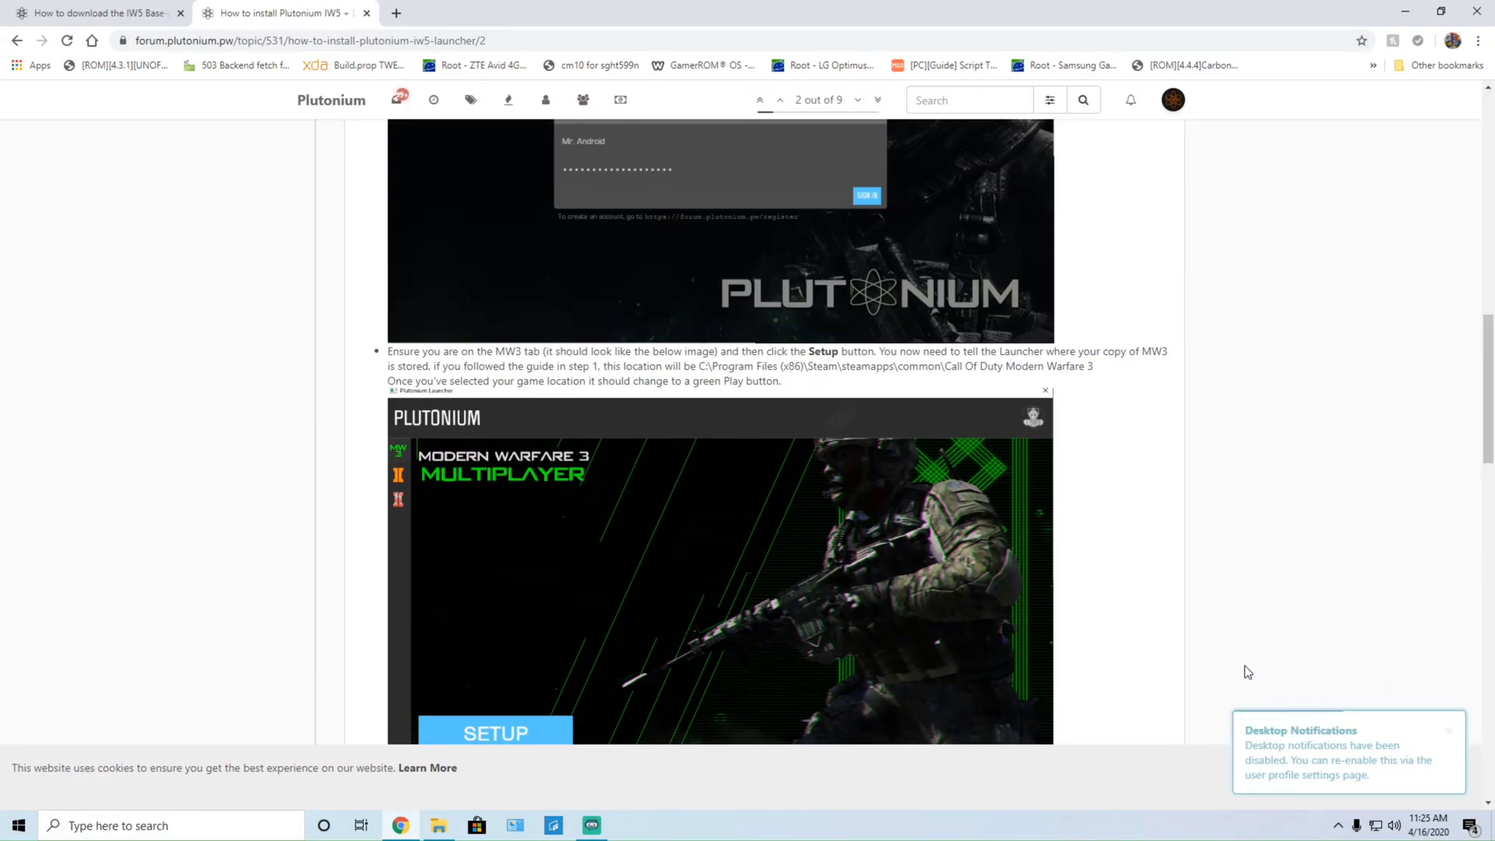
pyautogui.scroll(4, 825, 561)
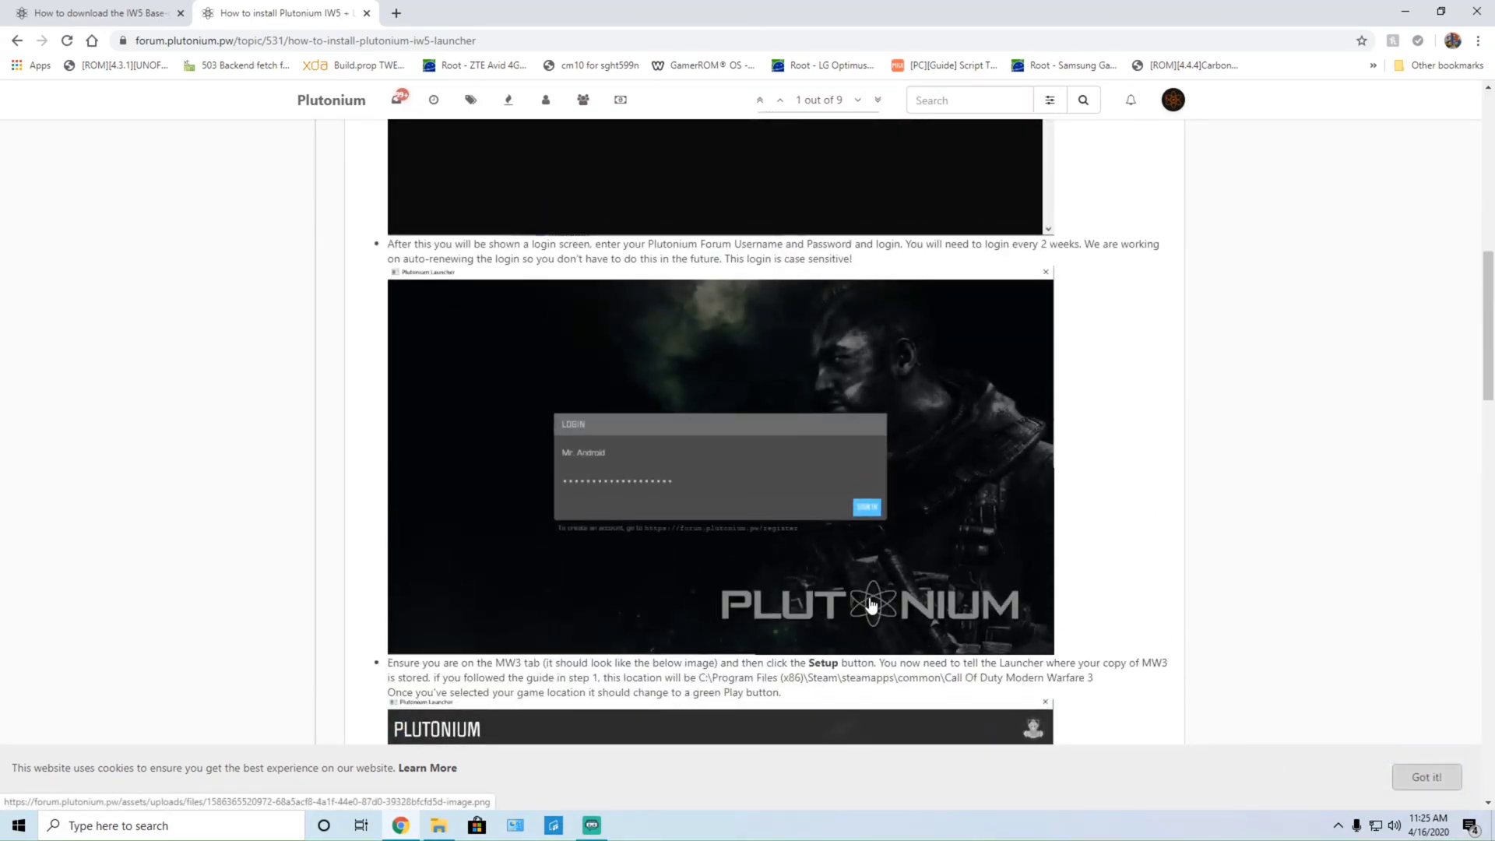
pyautogui.scroll(6, 872, 605)
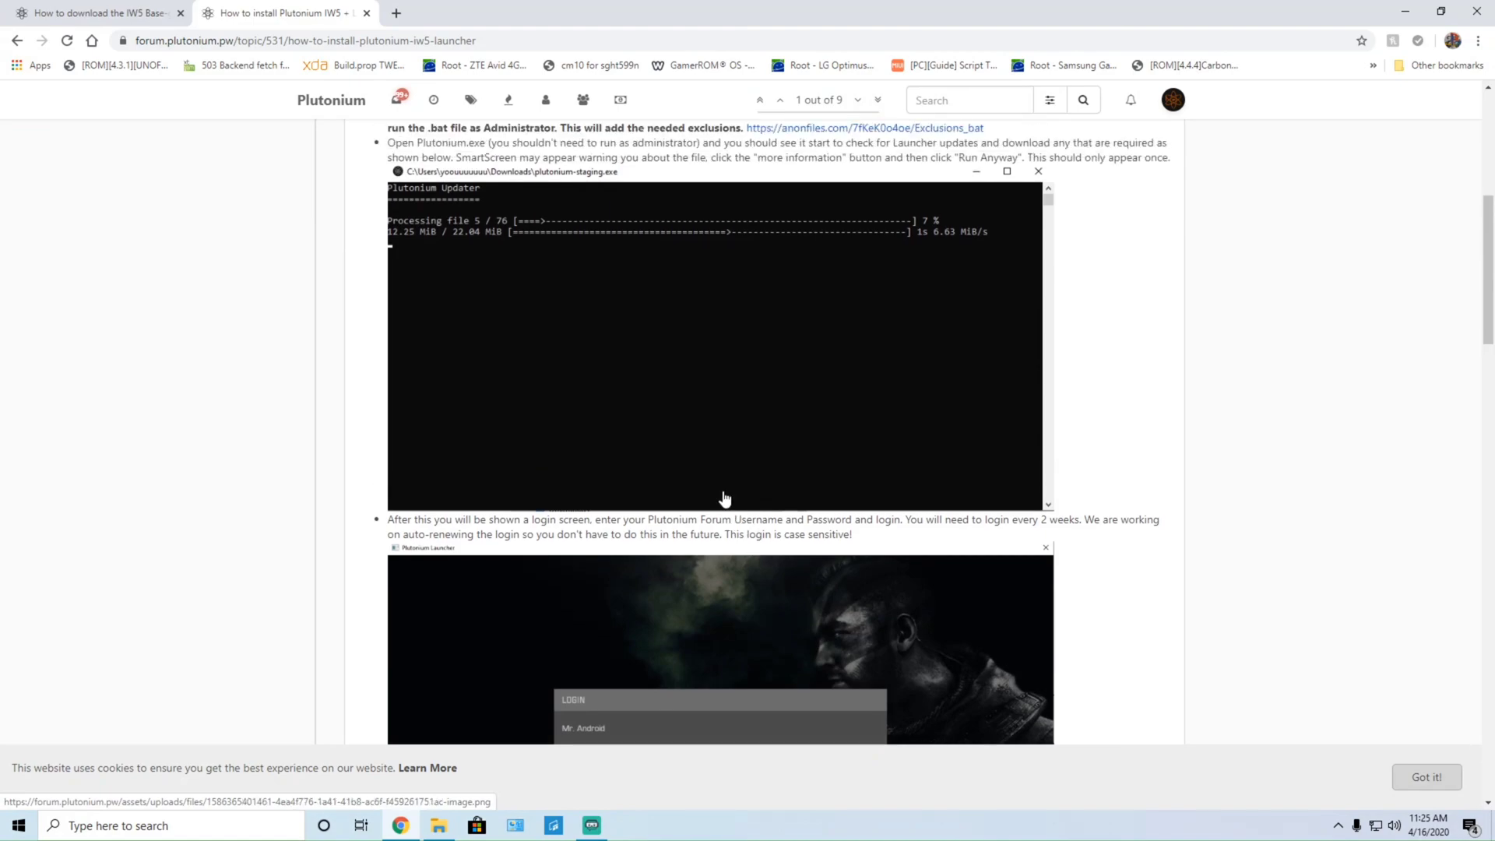
pyautogui.scroll(4, 643, 471)
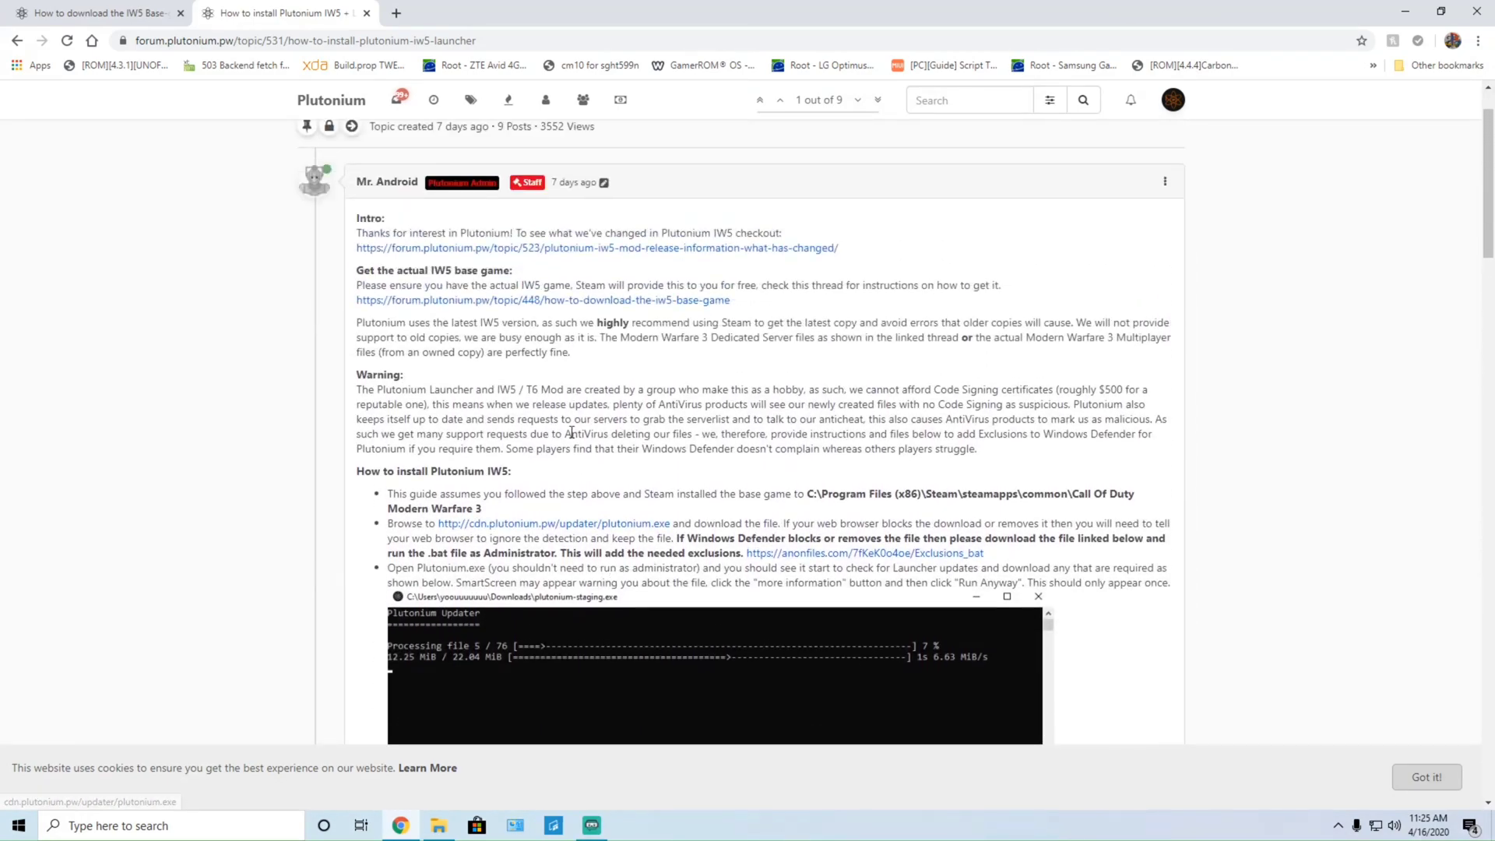